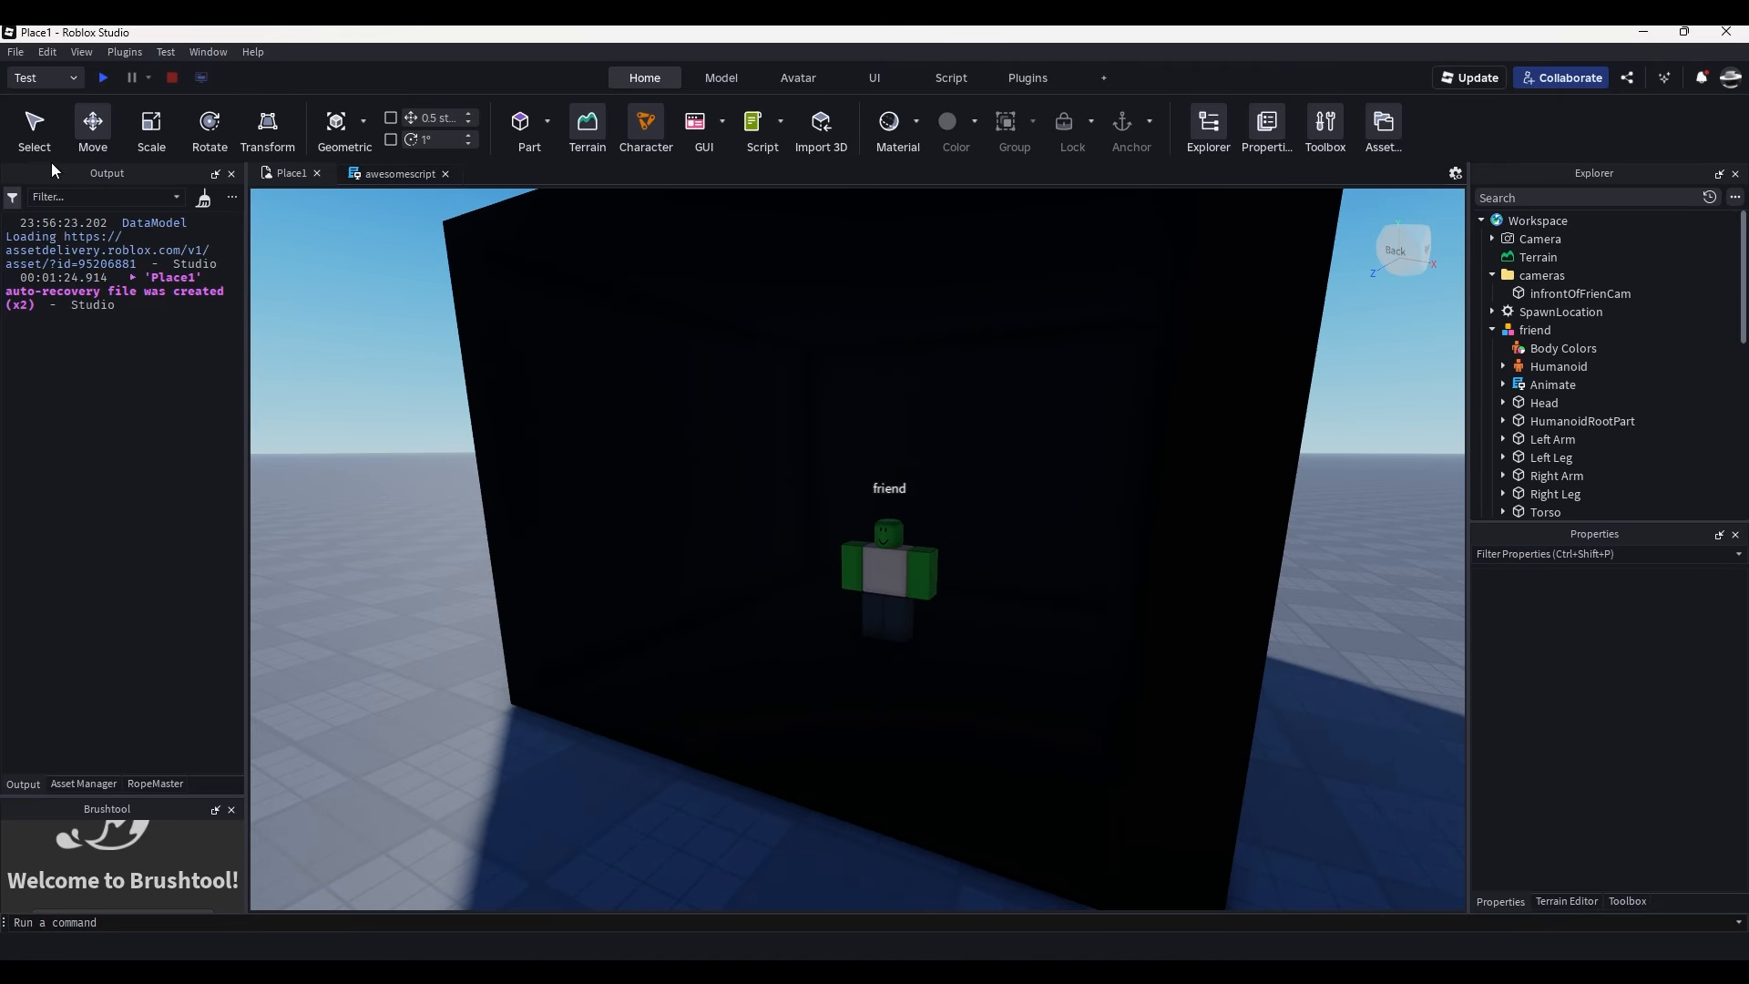
Playtest the place, stop the session, and run it again to check the scripted camera.
{"action": "left_click", "coordinate": [104, 78]}
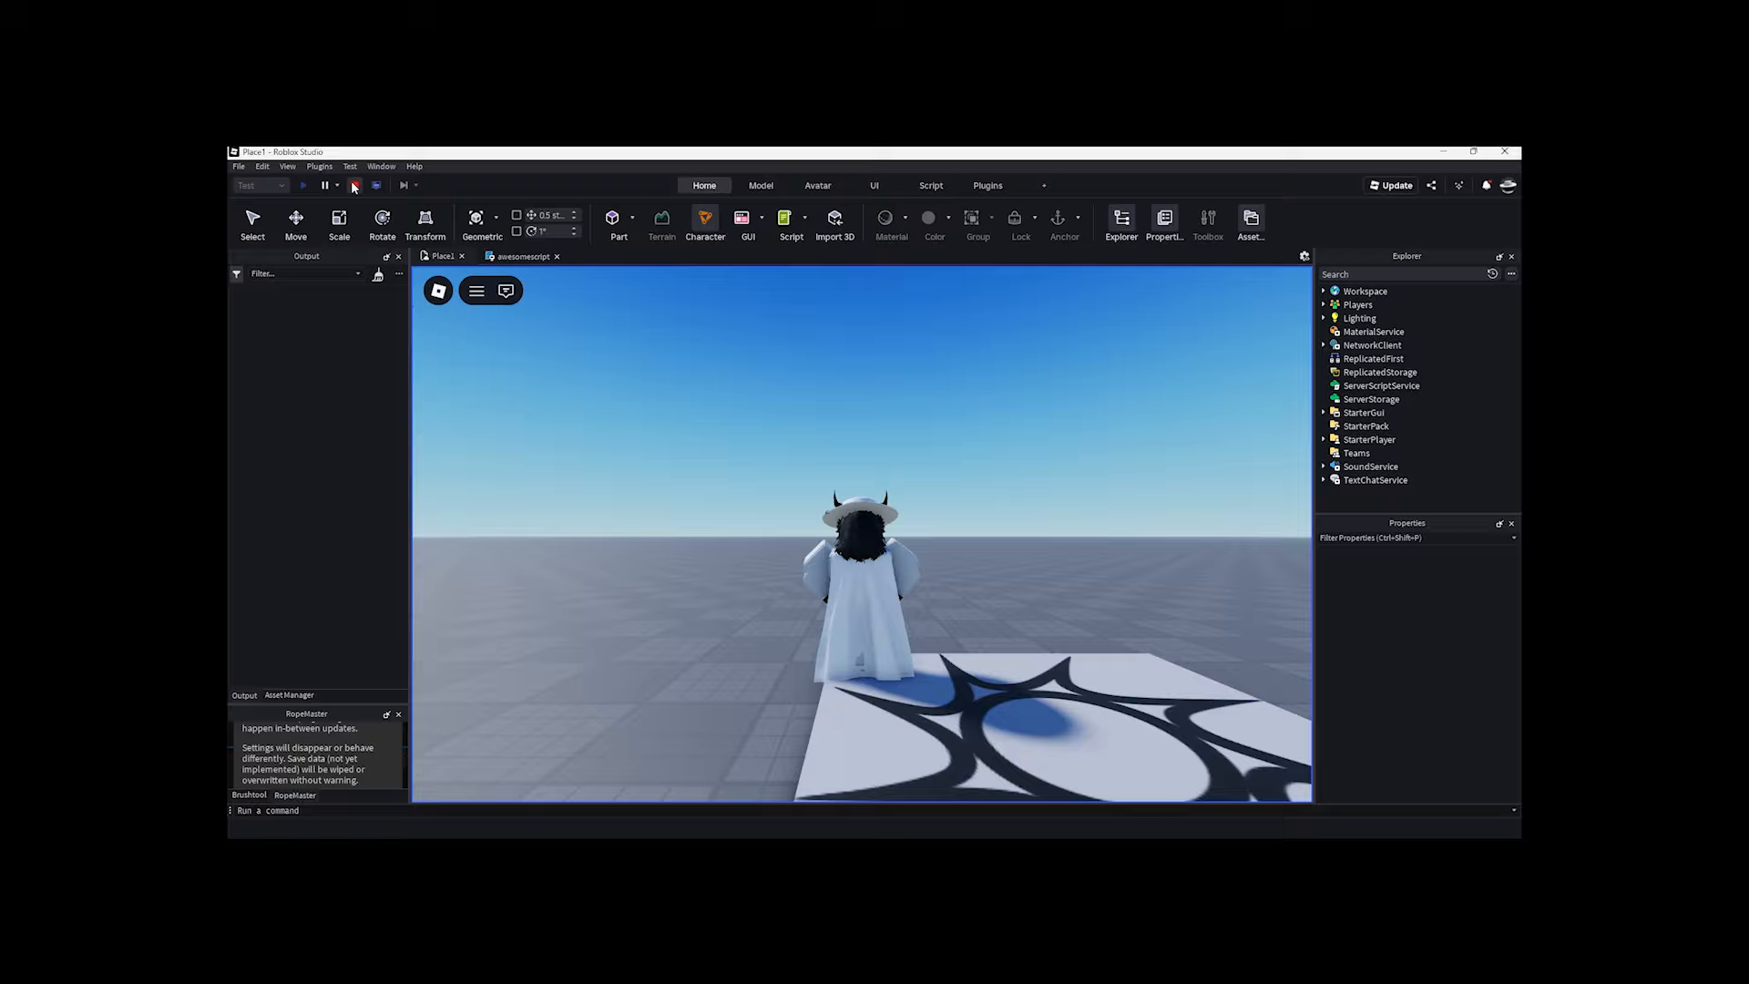
{"action": "left_click", "coordinate": [354, 186]}
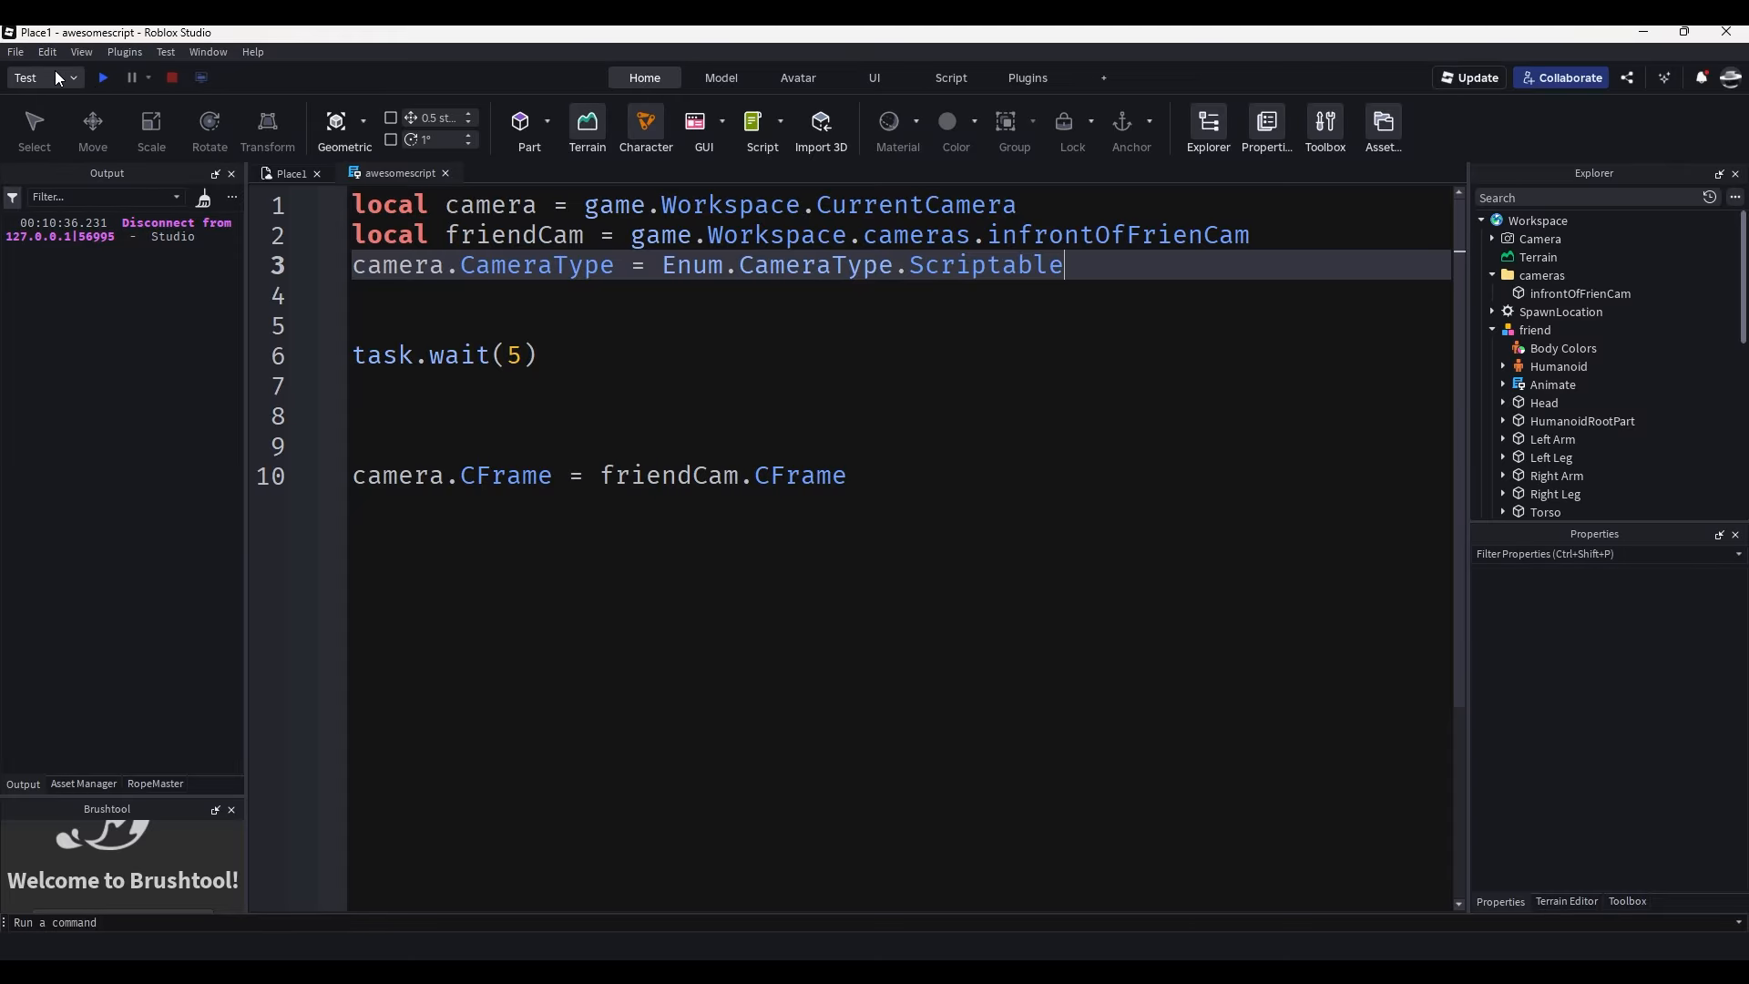
{"action": "left_click", "coordinate": [103, 77]}
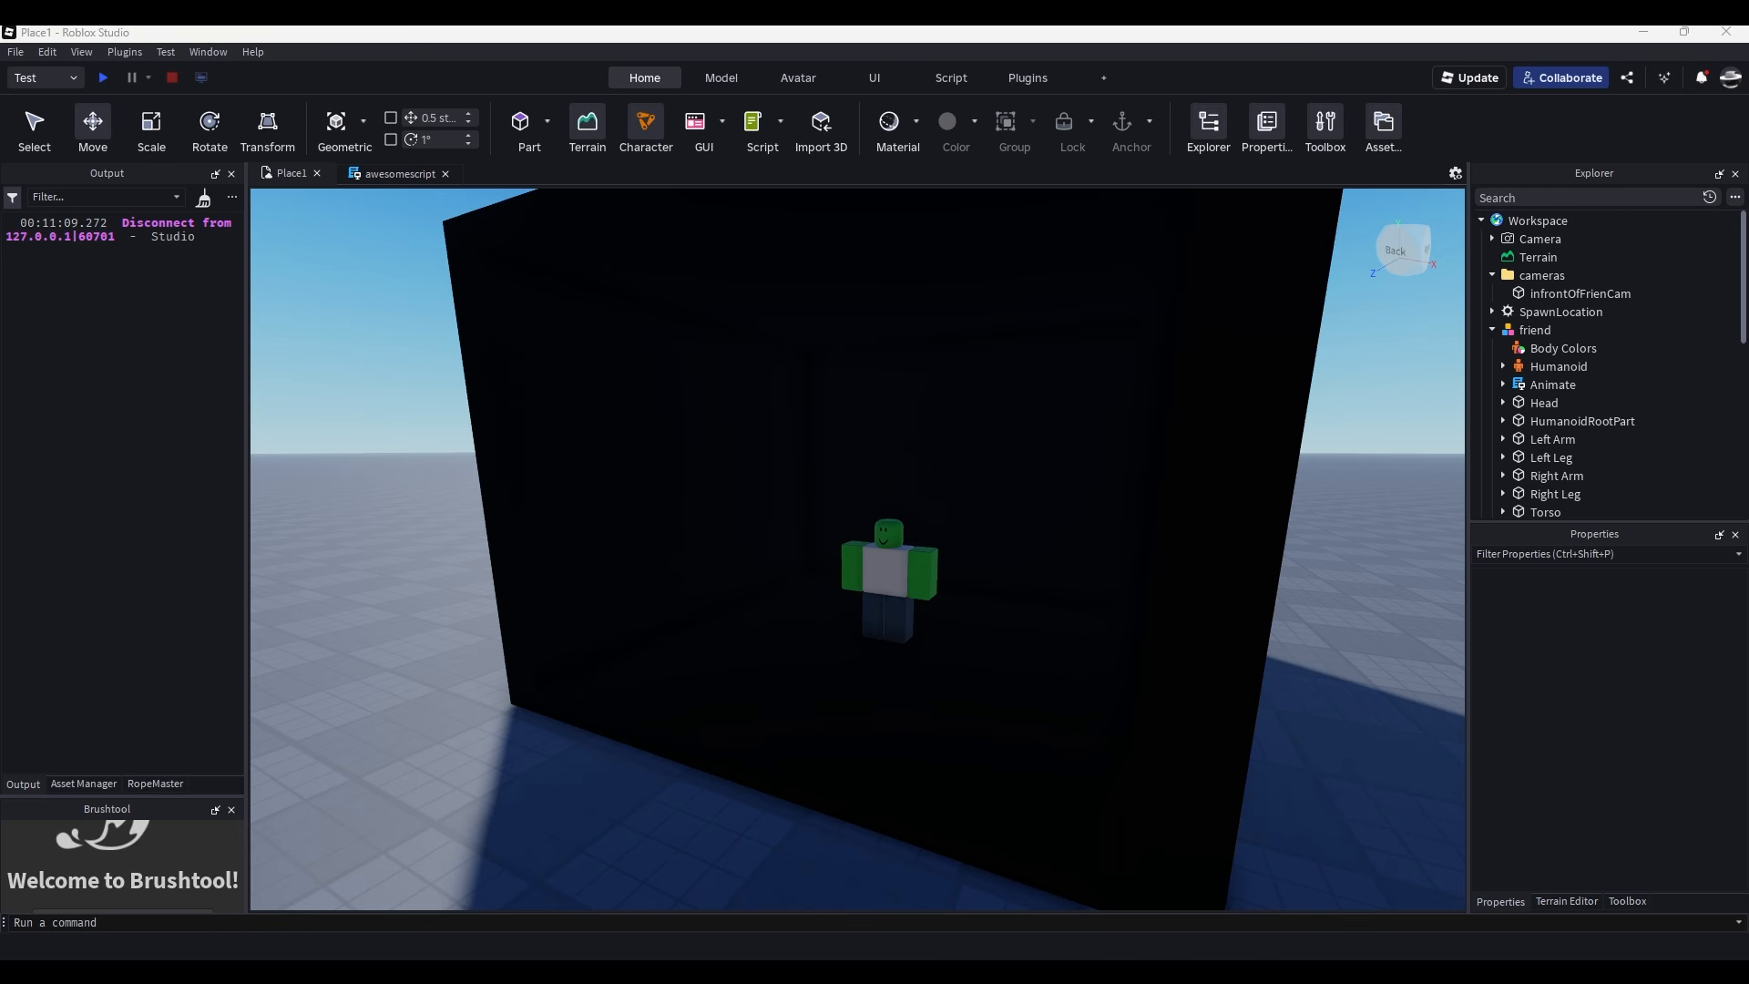
Move the TextLabel in textUI to the lower centre of the screen, at about {0.5, 0},{0.842, 0}.
{"action": "right_click_drag", "start_coordinate": [1307, 496], "coordinate": [980, 664]}
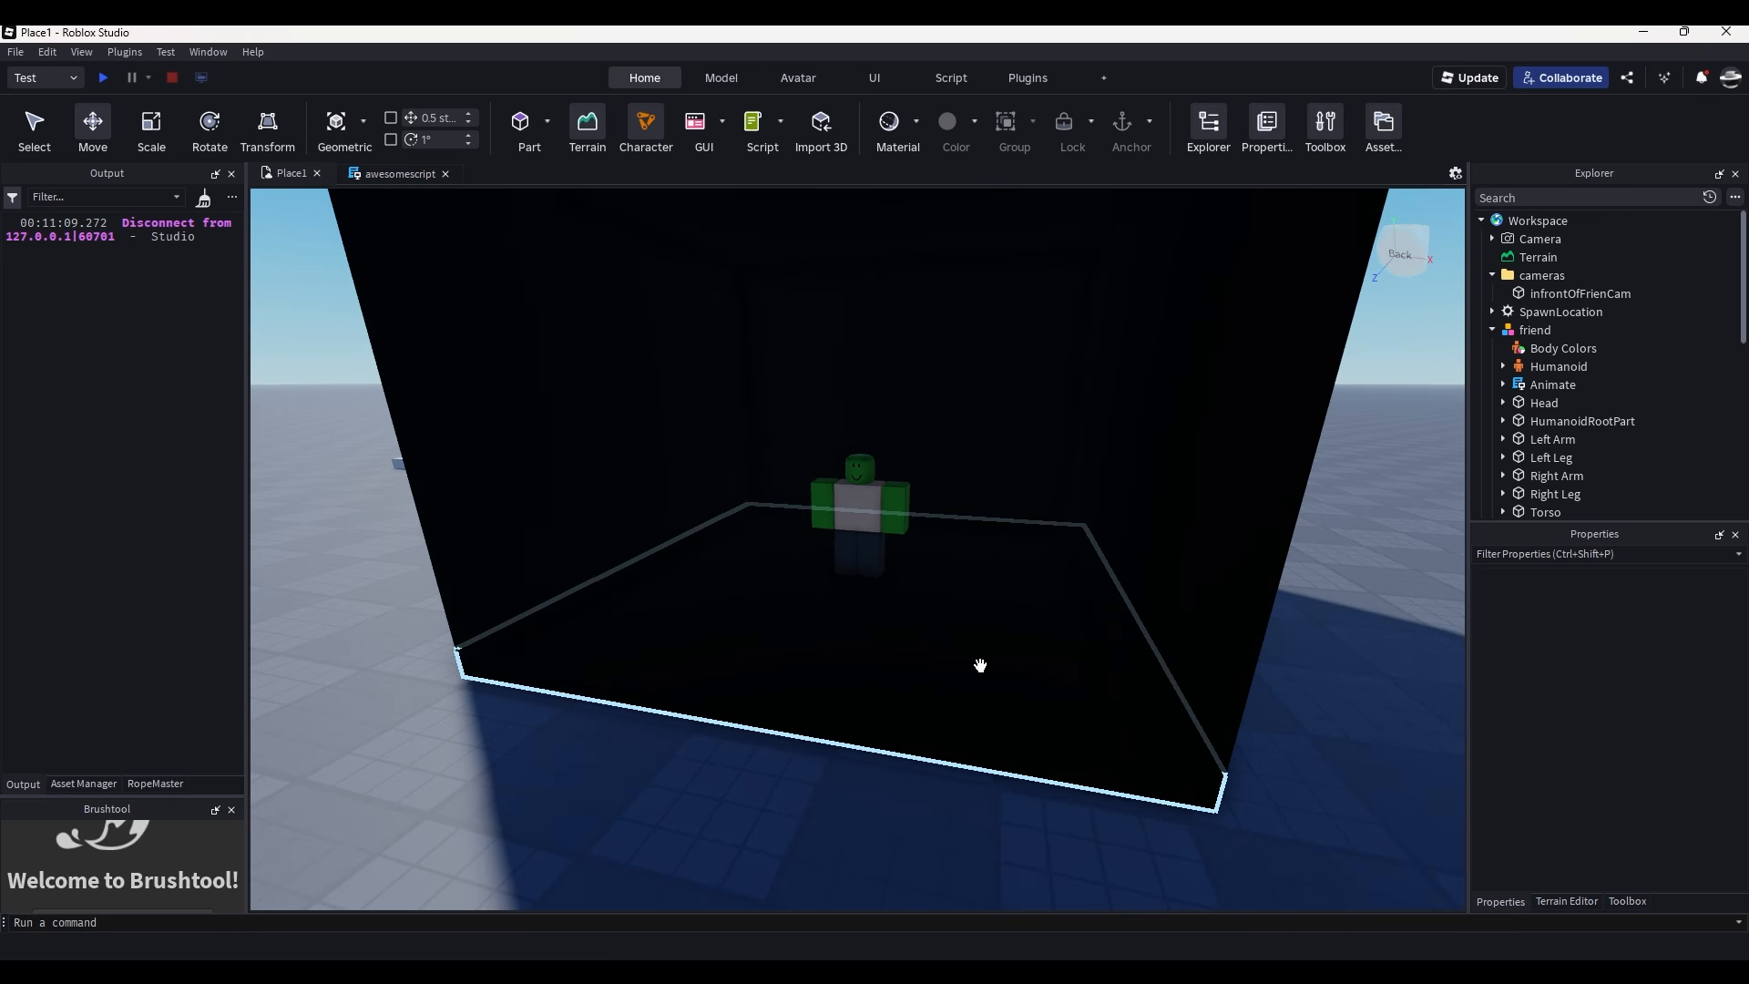
{"action": "key", "text": "w"}
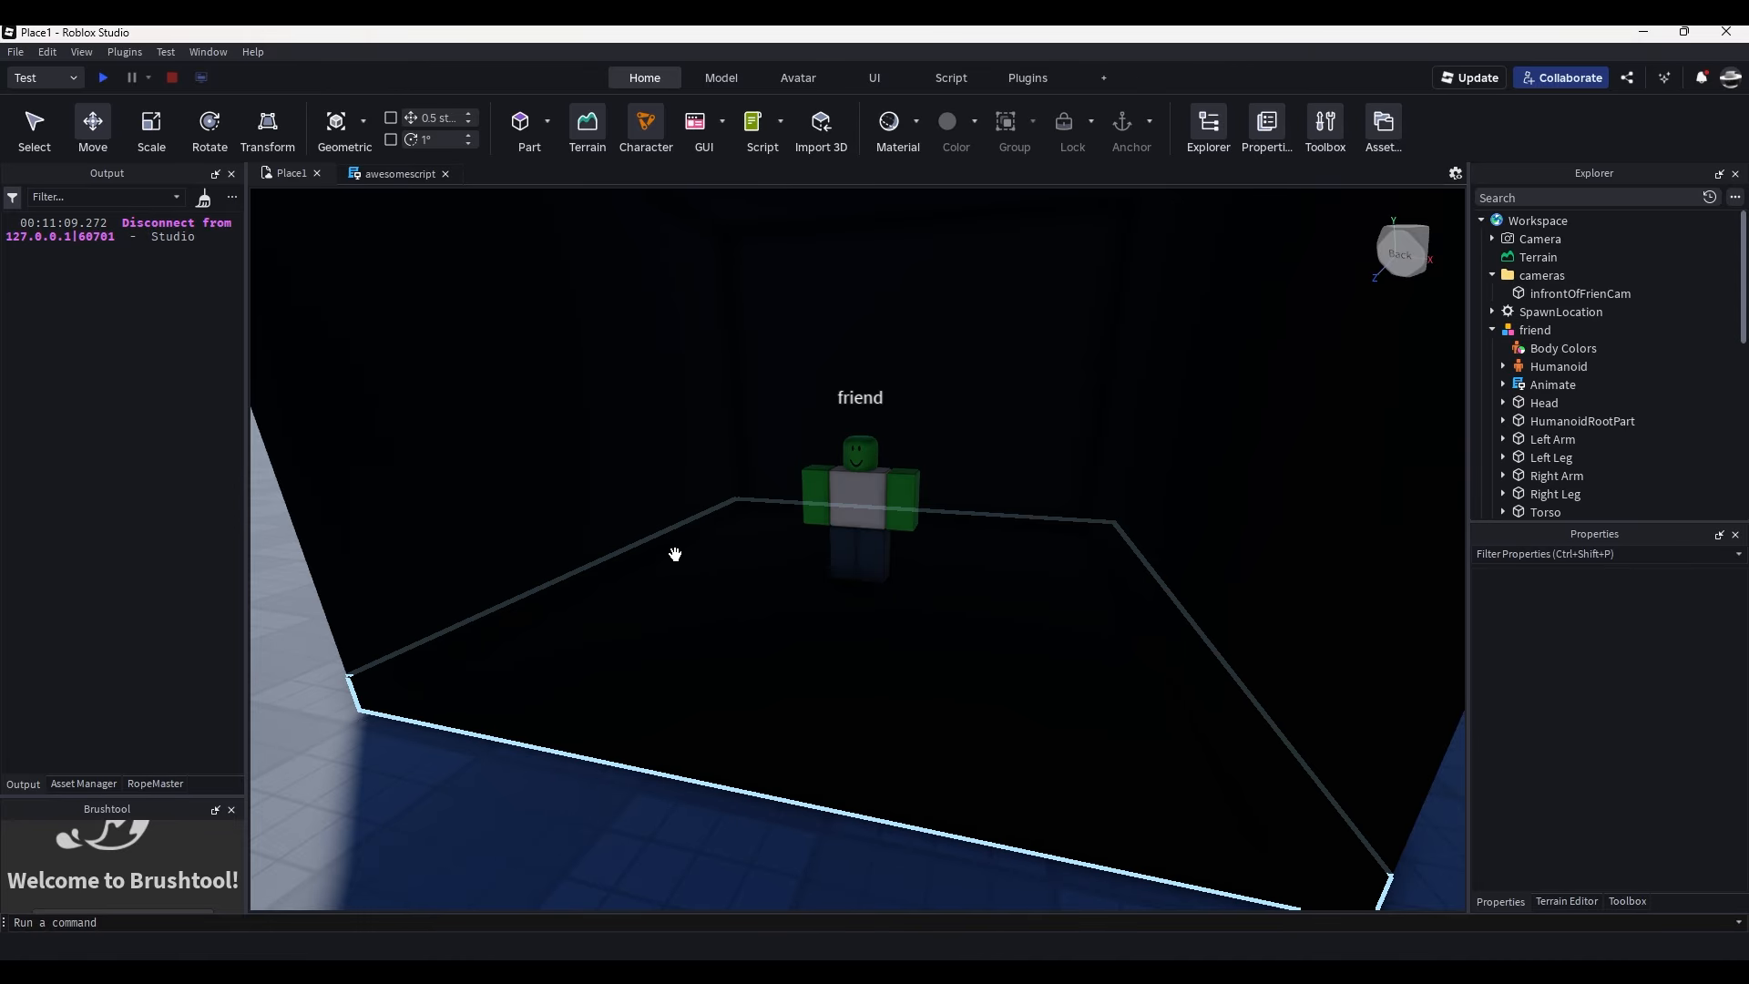
{"action": "left_click_drag", "start_coordinate": [925, 546], "coordinate": [917, 801]}
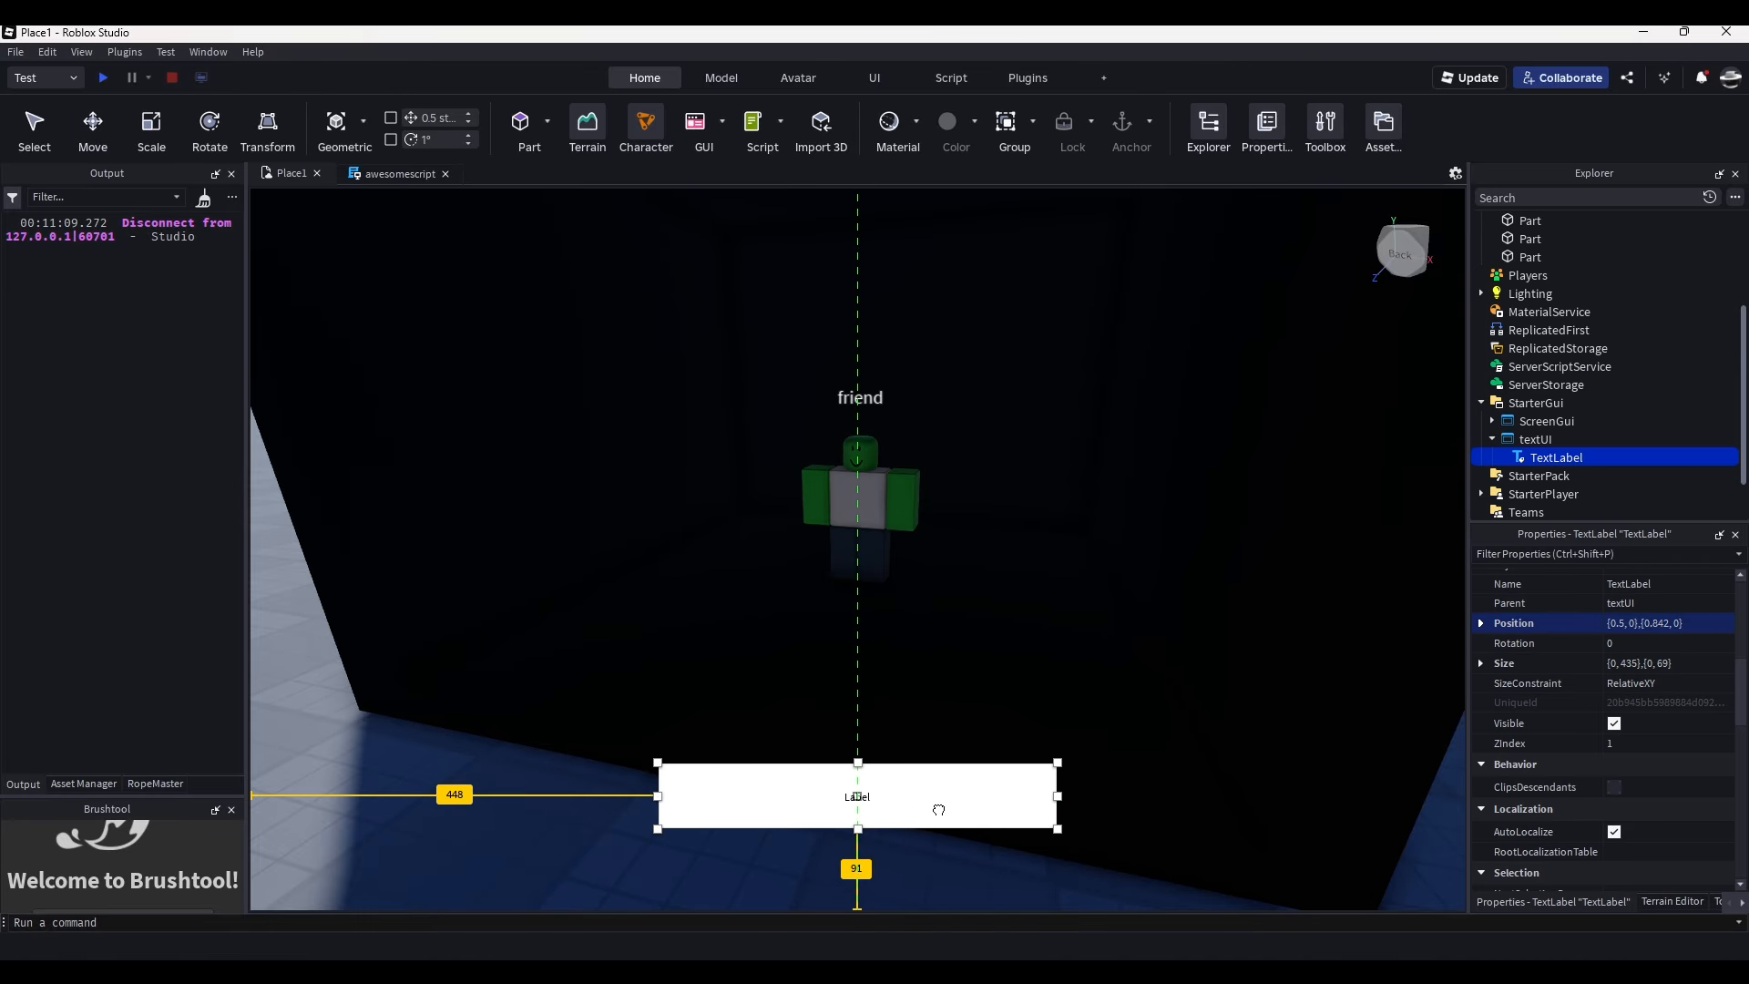
{"action": "scroll", "coordinate": [1666, 636], "scroll_direction": "up", "scroll_amount": 1}
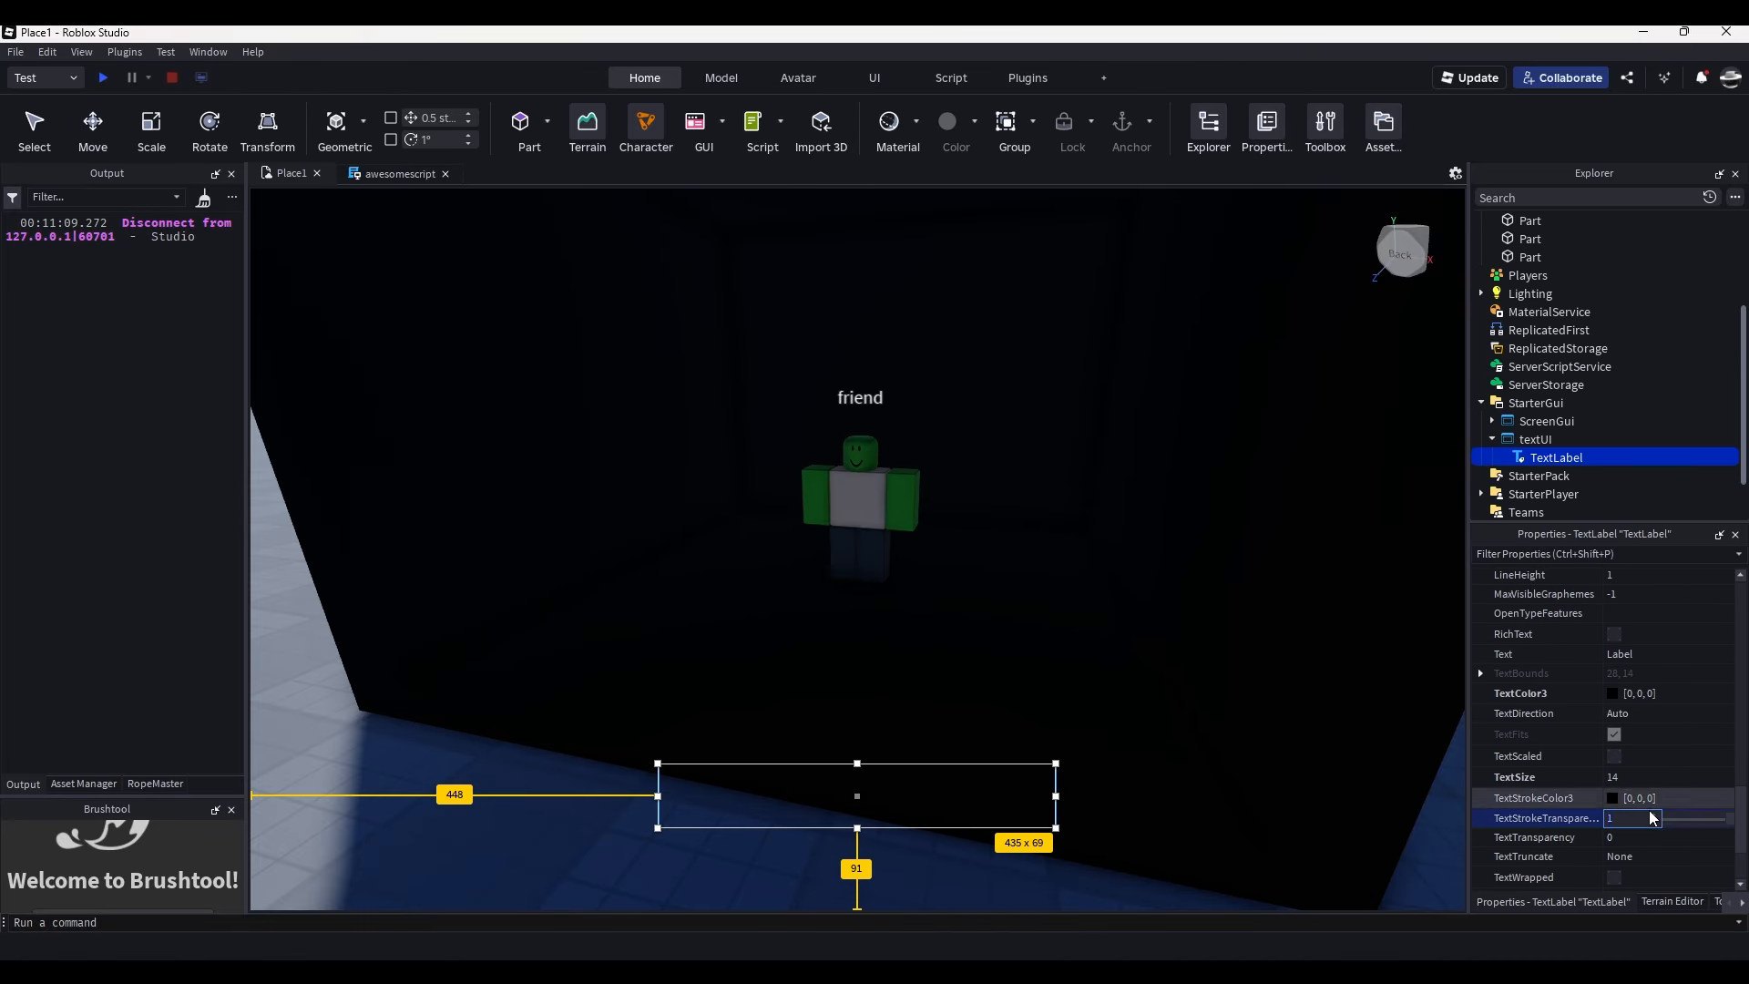
Set the TextLabel's text colour to white and change its font to a handwriting style.
{"action": "left_click", "coordinate": [1613, 692]}
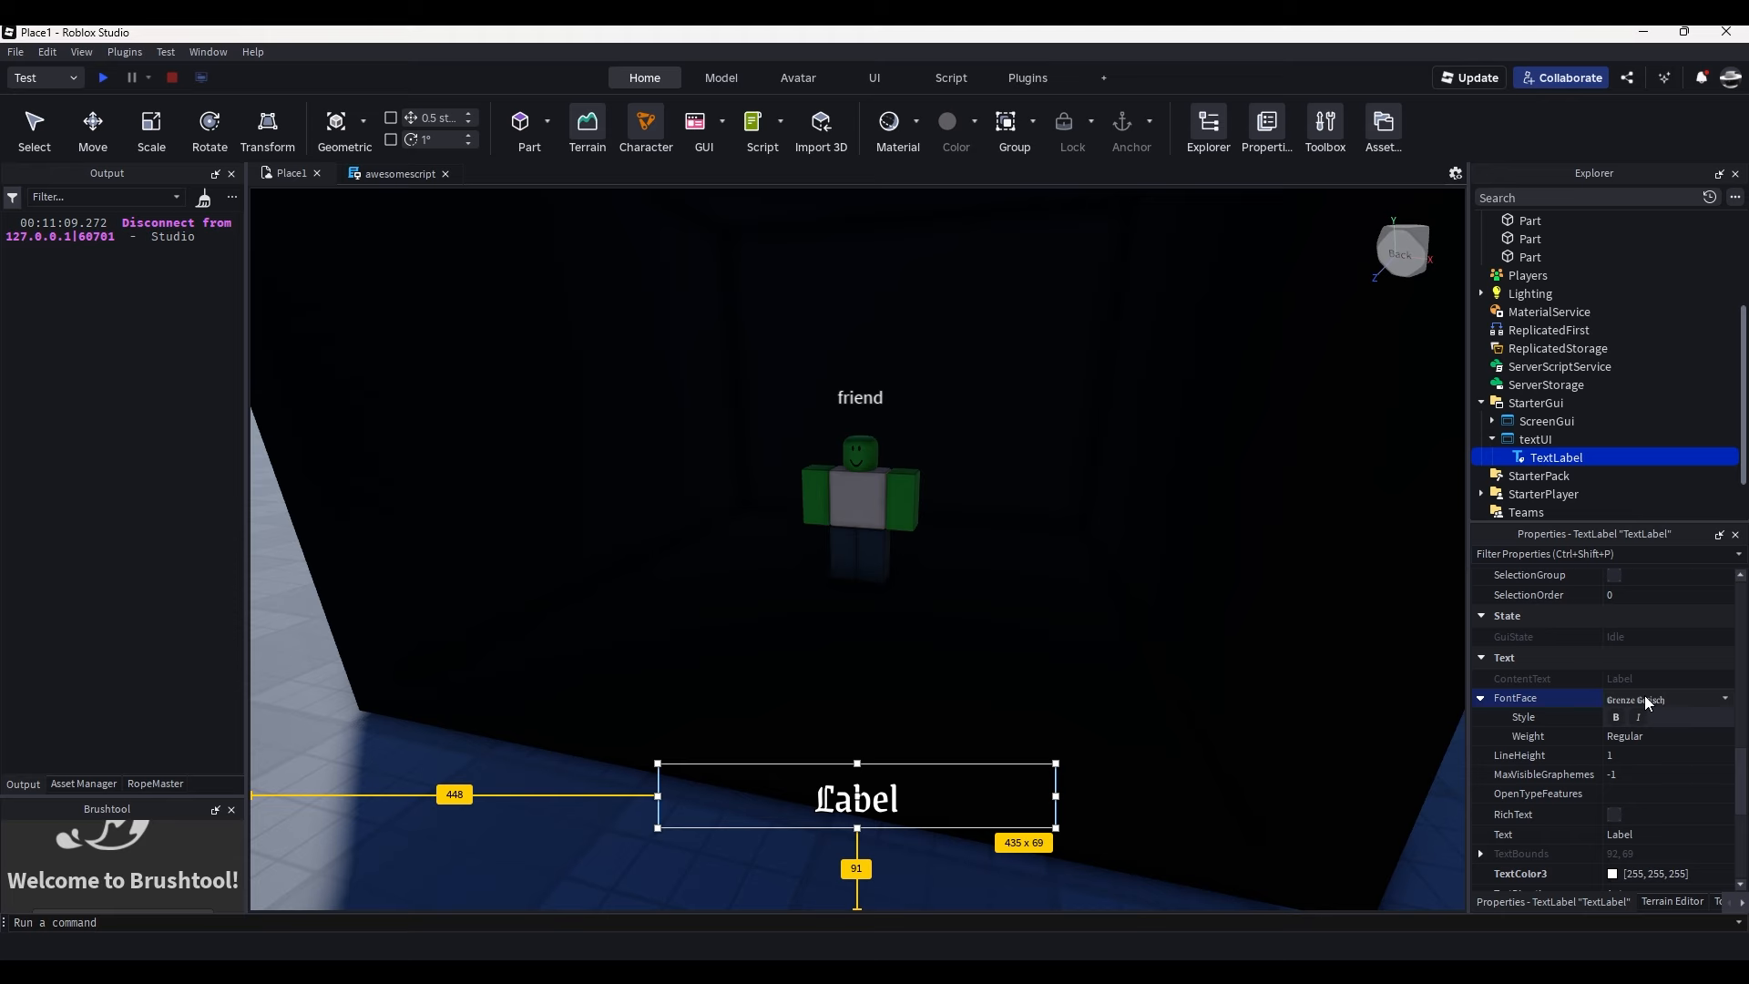
{"action": "left_click", "coordinate": [1647, 697]}
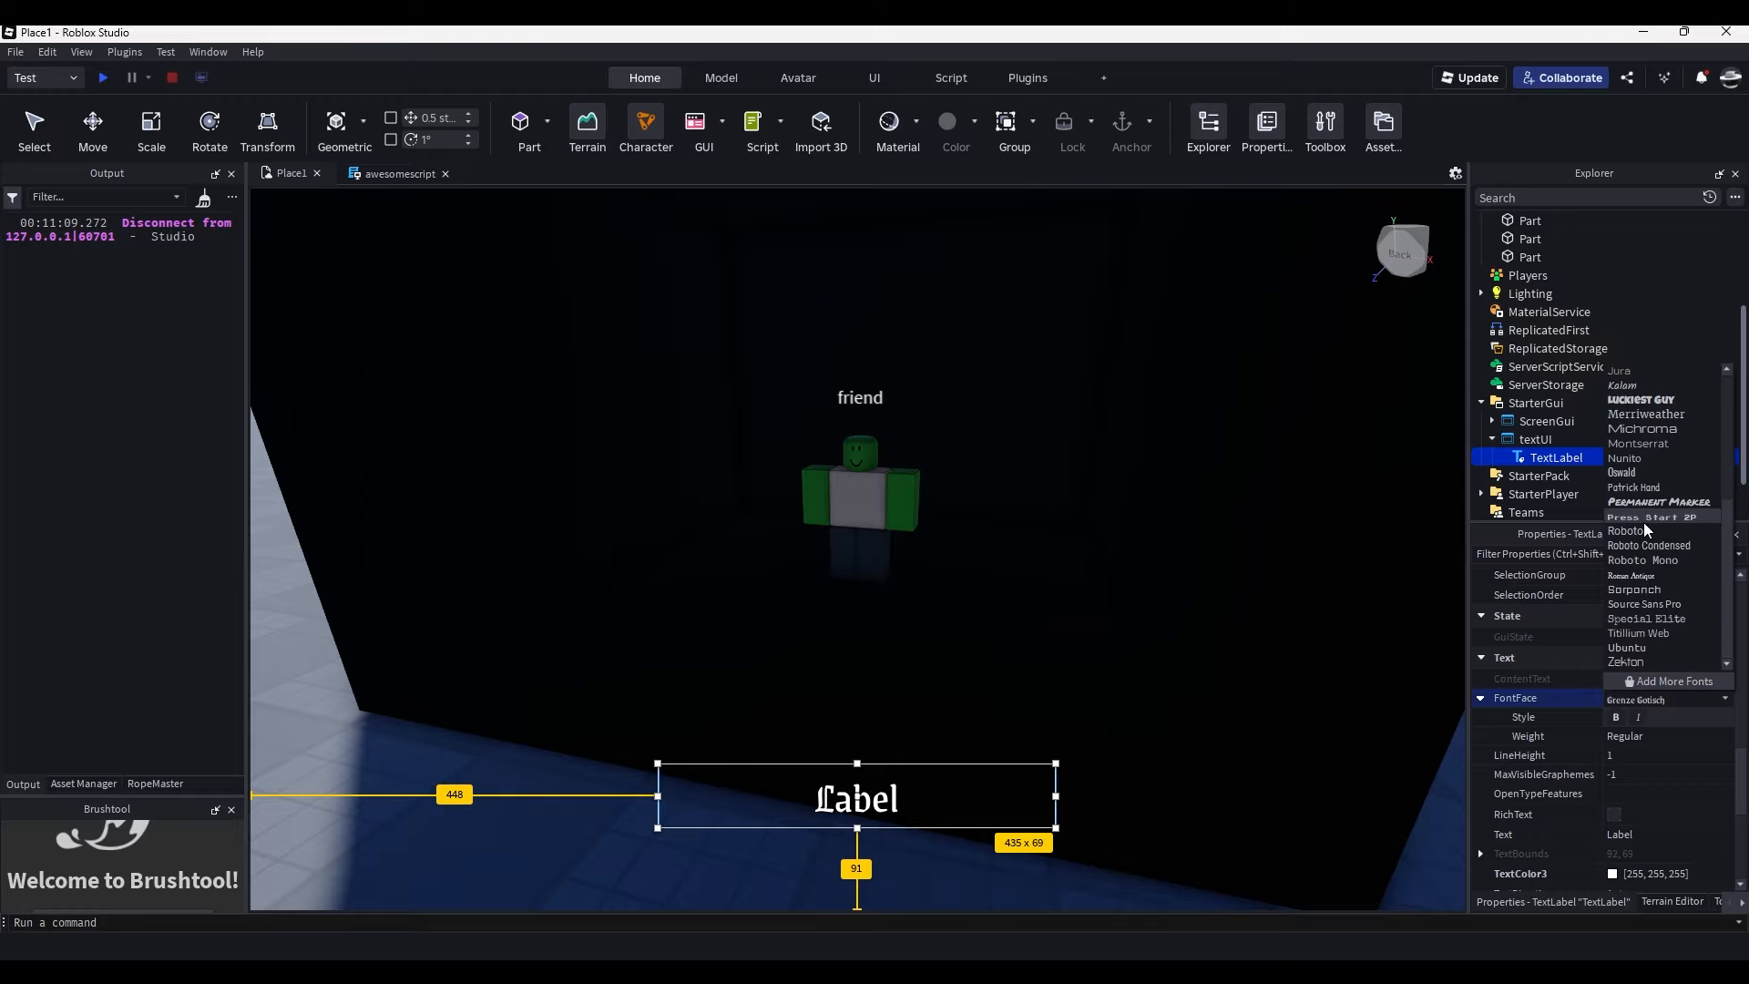
{"action": "left_click", "coordinate": [1634, 648]}
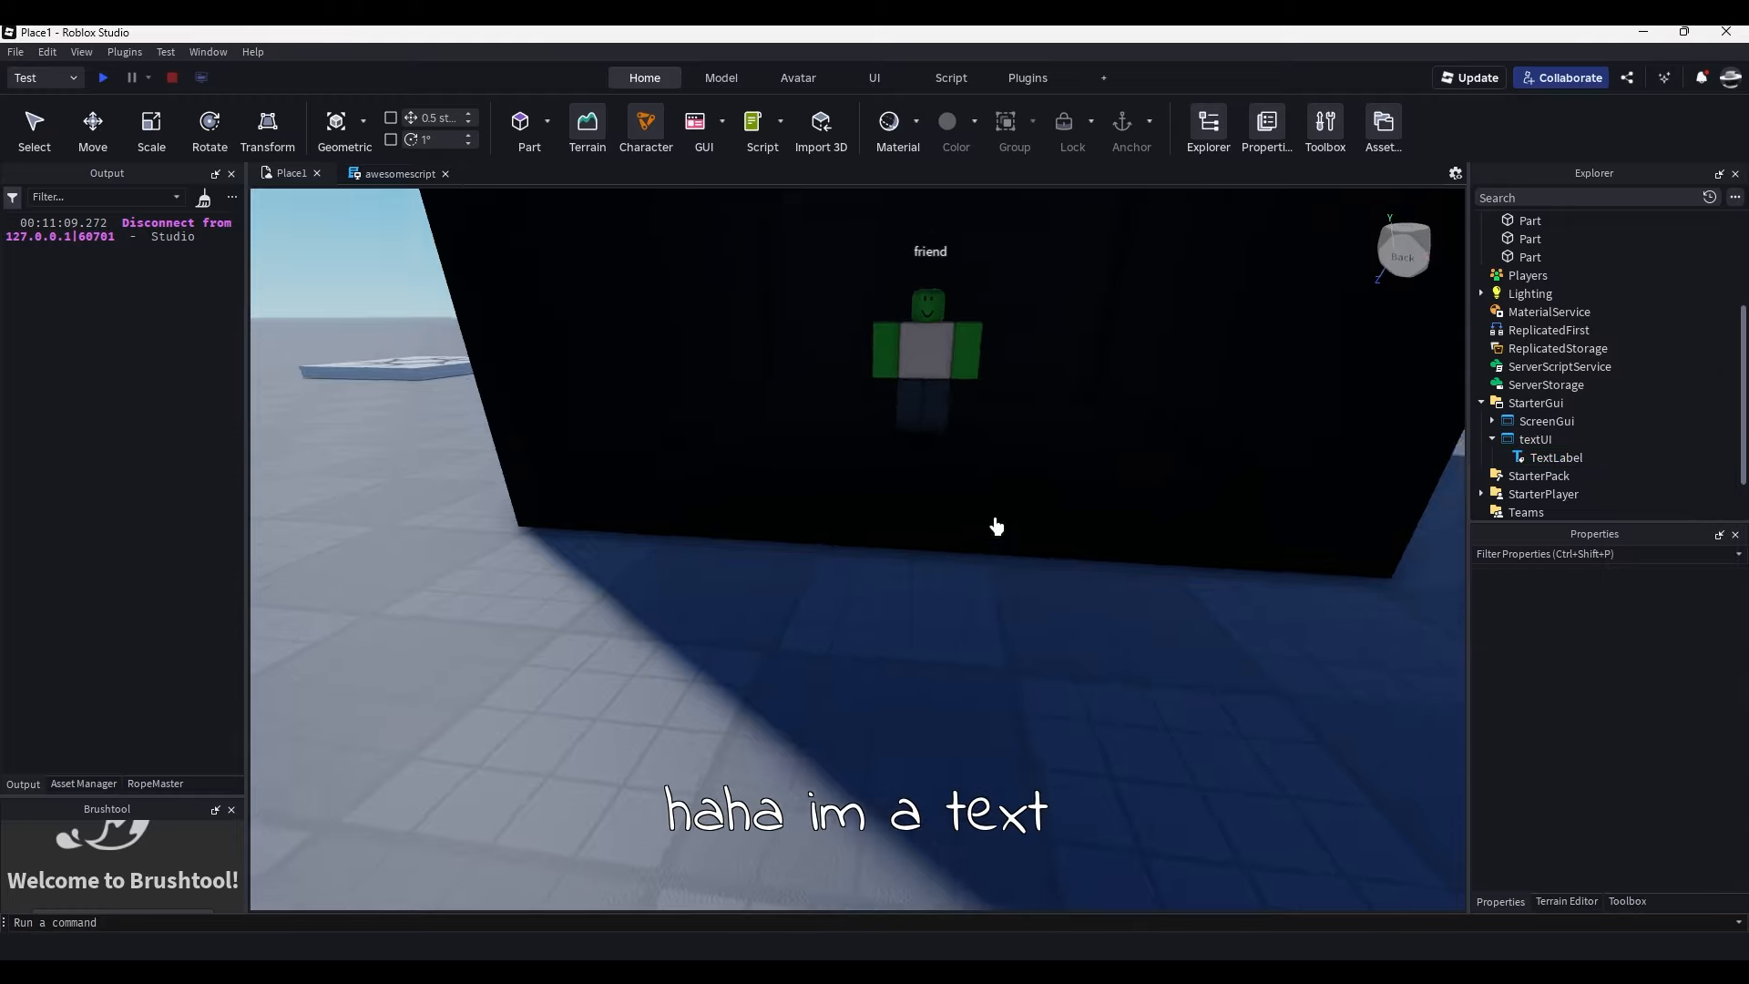
{"action": "right_click_drag", "start_coordinate": [996, 526], "coordinate": [995, 531]}
{"action": "right_click_drag", "start_coordinate": [1300, 781], "coordinate": [1293, 784]}
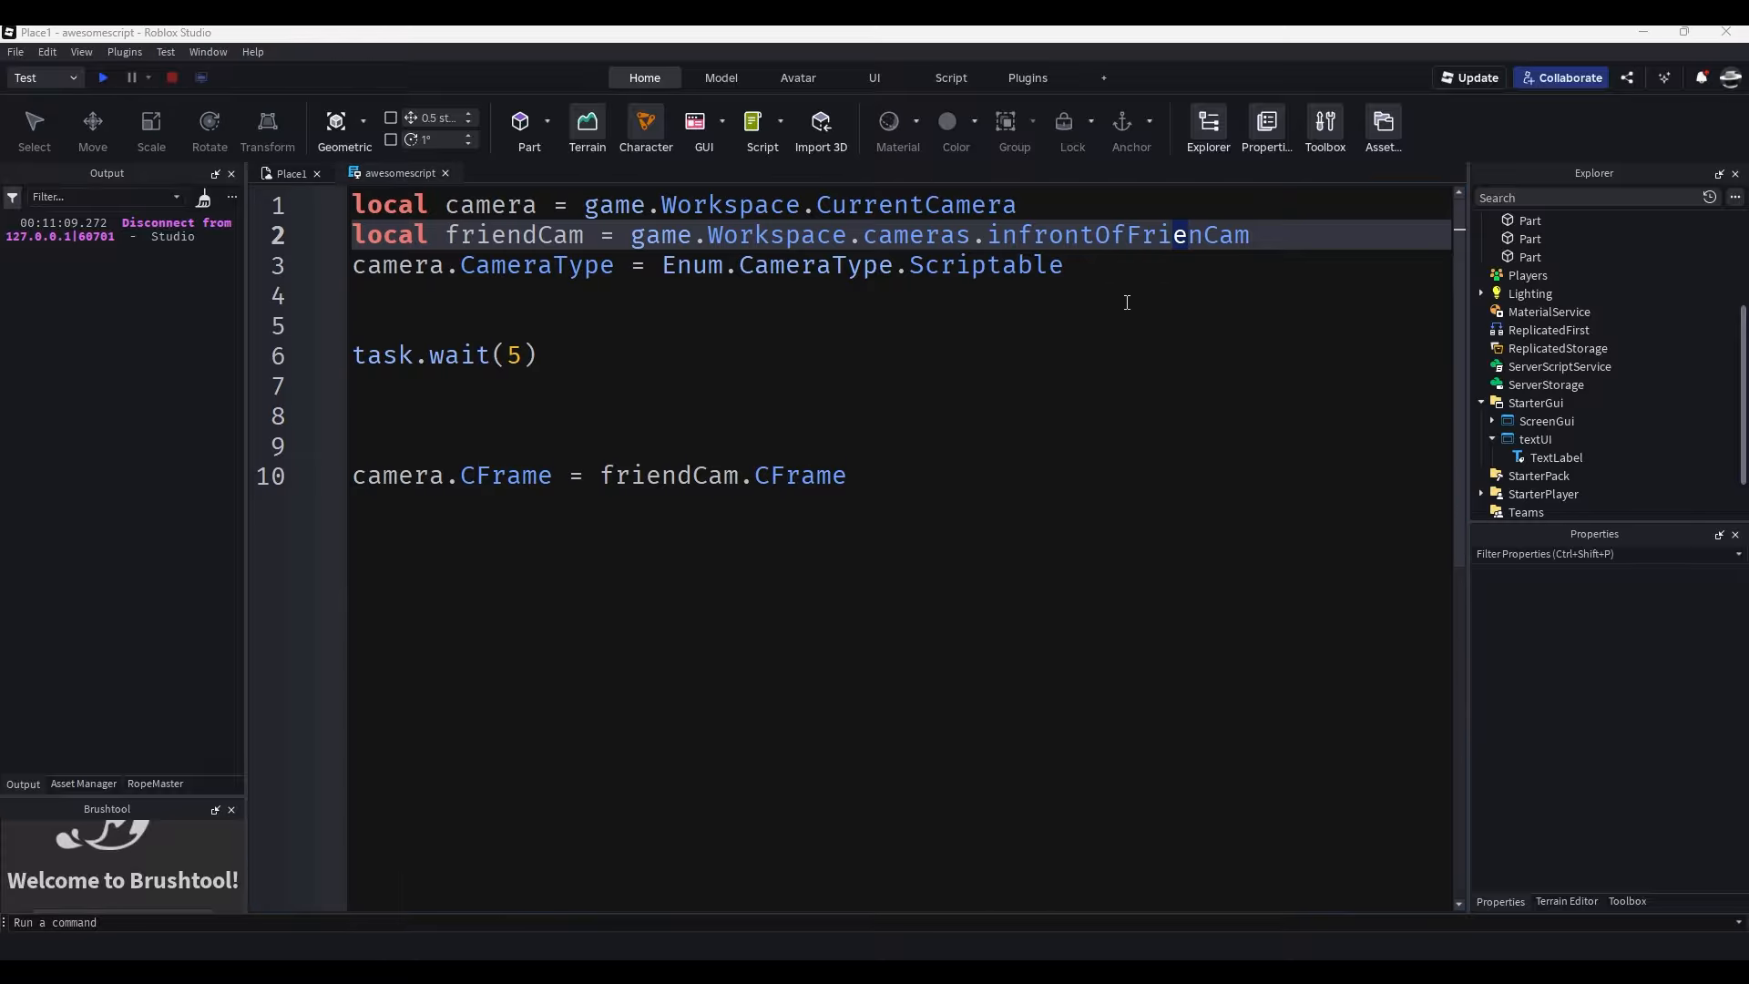
Declare a local variable textUI below the CameraType line, set to script.Parent.Parent.textUI.TextLabel.
{"action": "left_click", "coordinate": [1150, 268]}
{"action": "key", "text": "Return"}
{"action": "key", "text": "Return"}
{"action": "type", "text": "local textUI = script.Parent.Parent.textUI.TextLabel"}
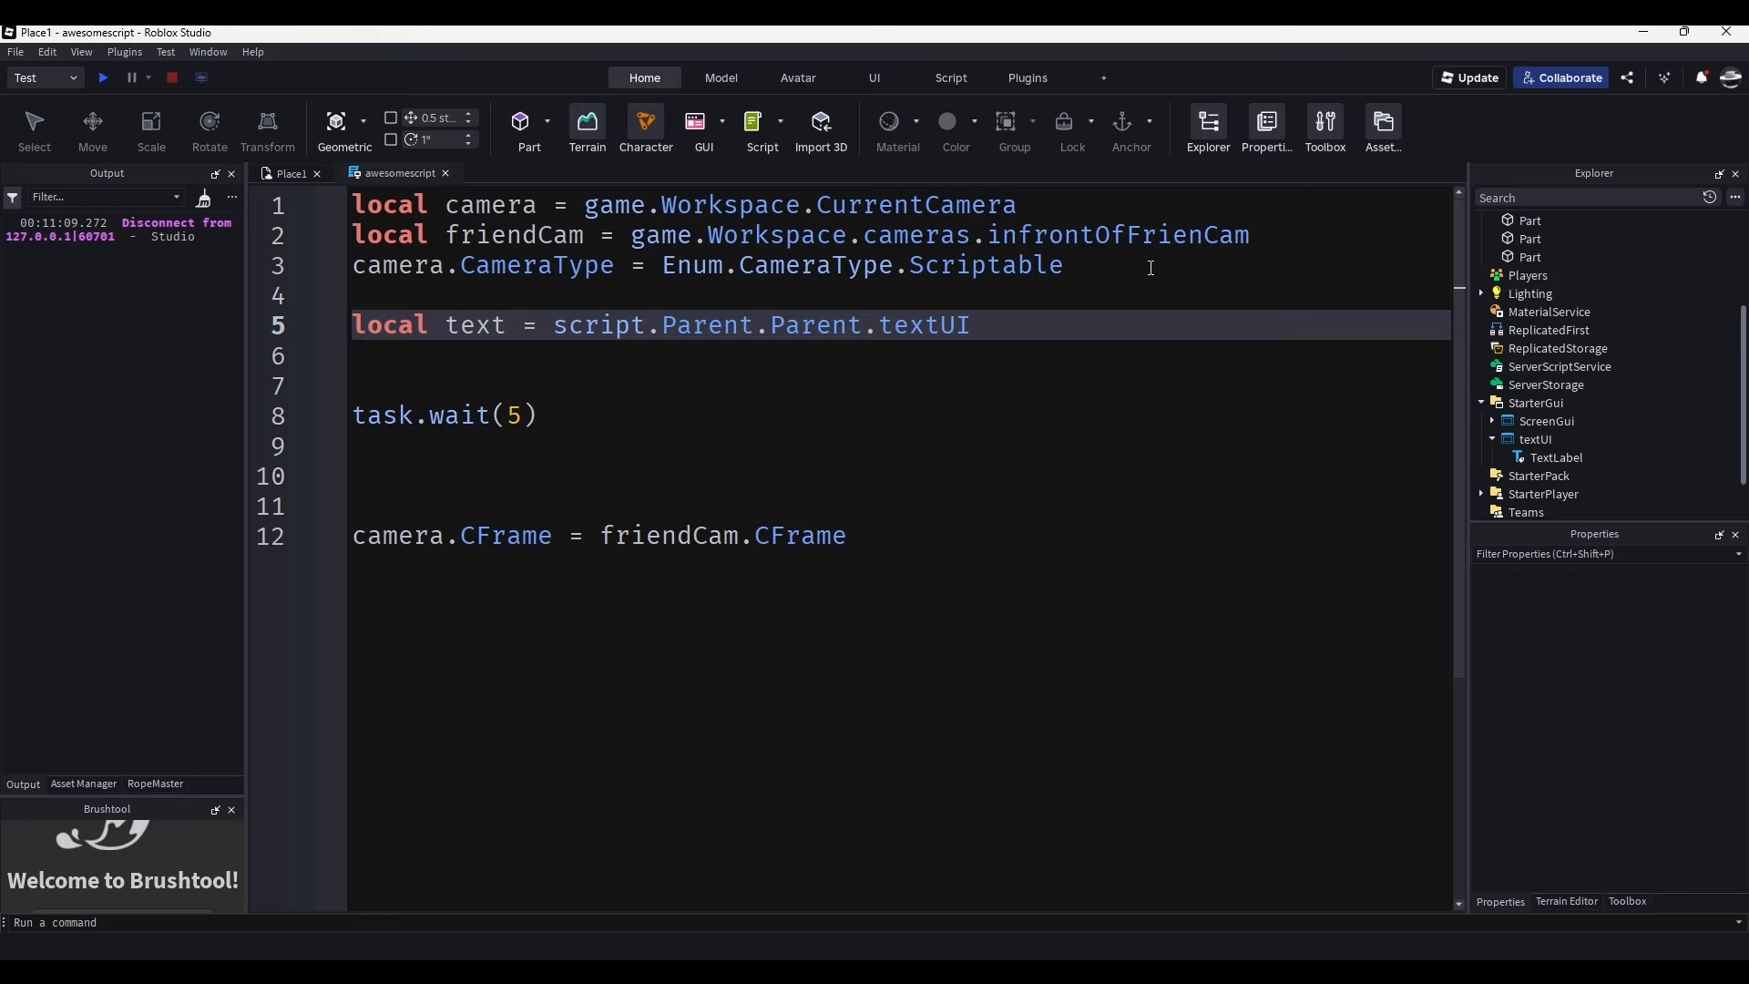
{"action": "left_click", "coordinate": [506, 325]}
{"action": "type", "text": "UI"}
After the camera.CFrame line, add task.wait(2) and textUI.Text = ("hey man").
{"action": "left_click", "coordinate": [910, 550]}
{"action": "key", "text": "Return"}
{"action": "key", "text": "Return"}
{"action": "type", "text": "task.wait(2)"}
{"action": "key", "text": "Return"}
{"action": "key", "text": "Return"}
{"action": "type", "text": "textUI.Text = (\"hey man\")"}
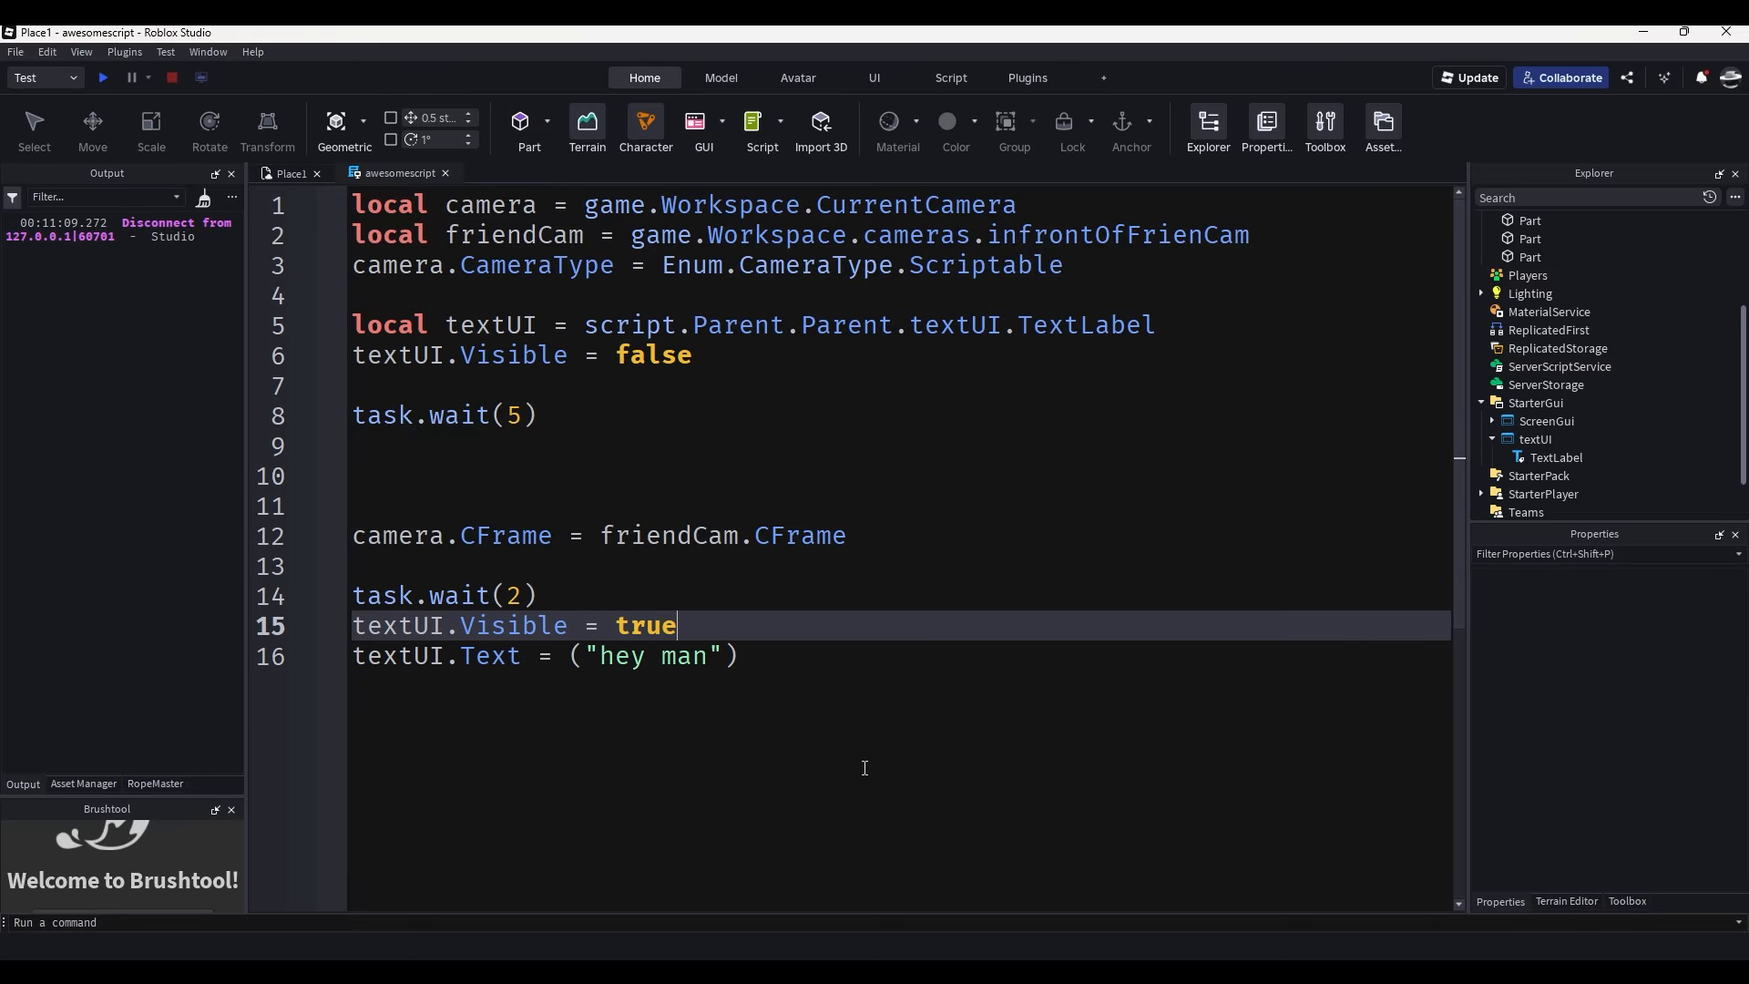
Add the dialogue texts "you mind watching my dog?" and "he dont bite", each after a task.wait(4), below the "hey man" block.
{"action": "left_click_drag", "start_coordinate": [739, 655], "coordinate": [354, 638]}
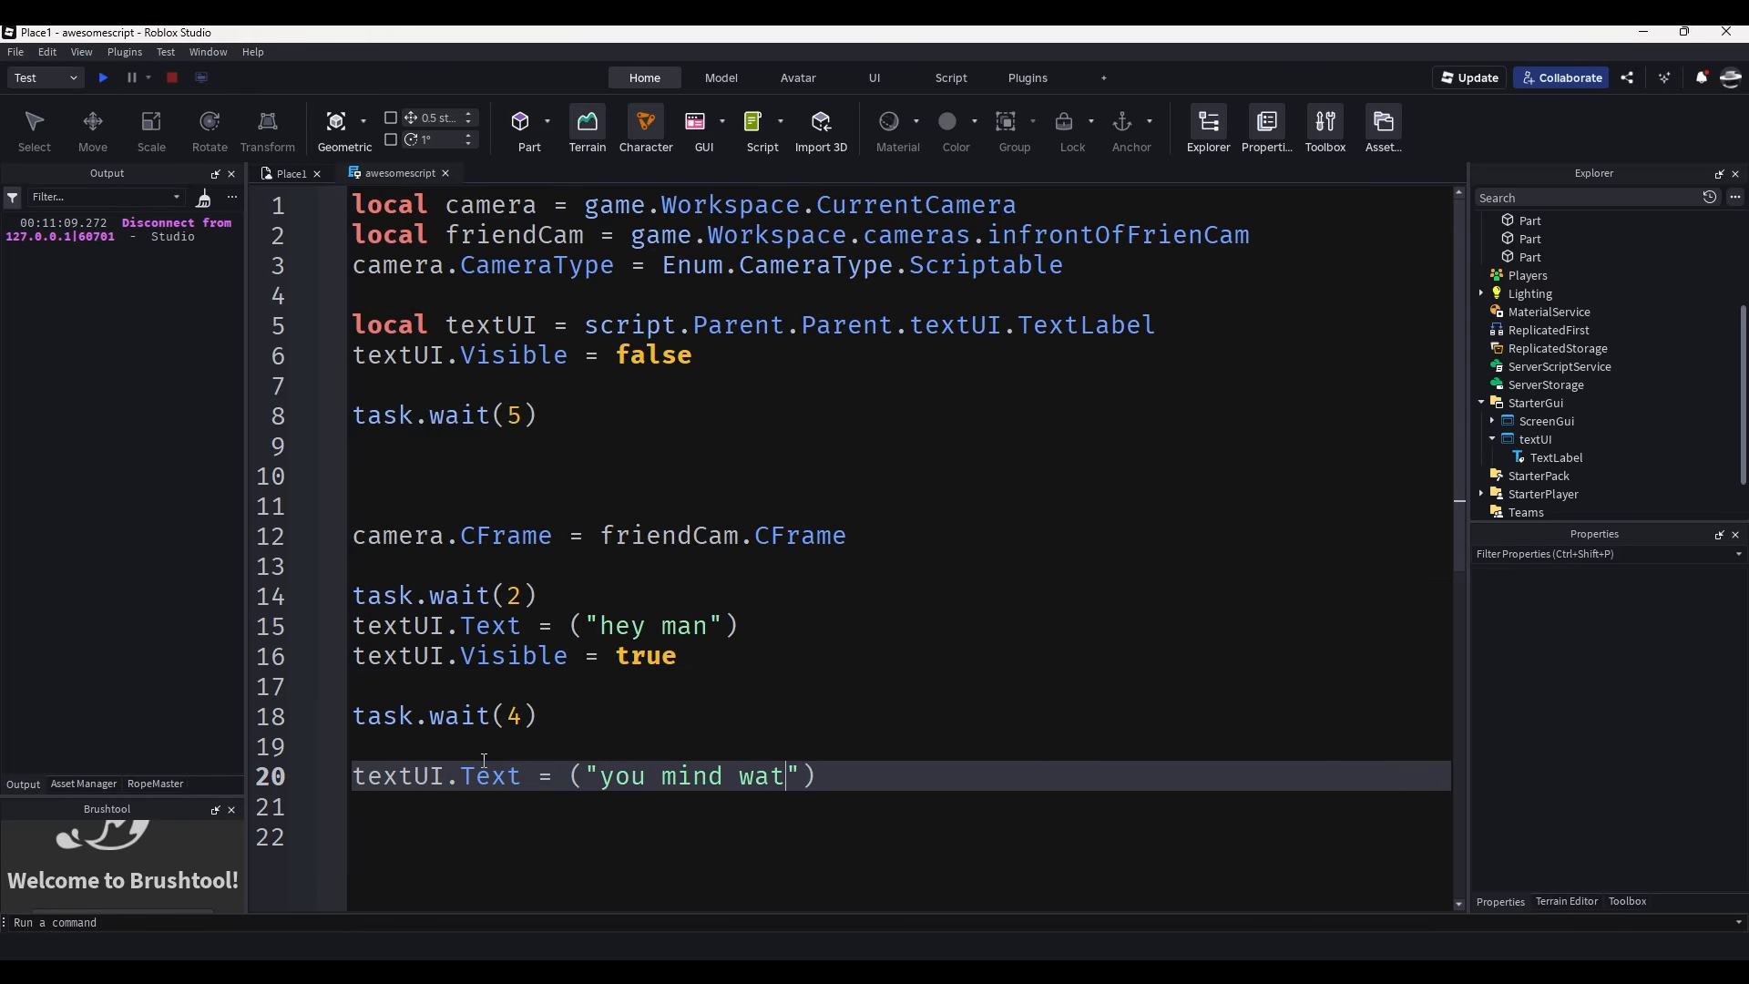
{"action": "type", "text": "ching my dog?\")"}
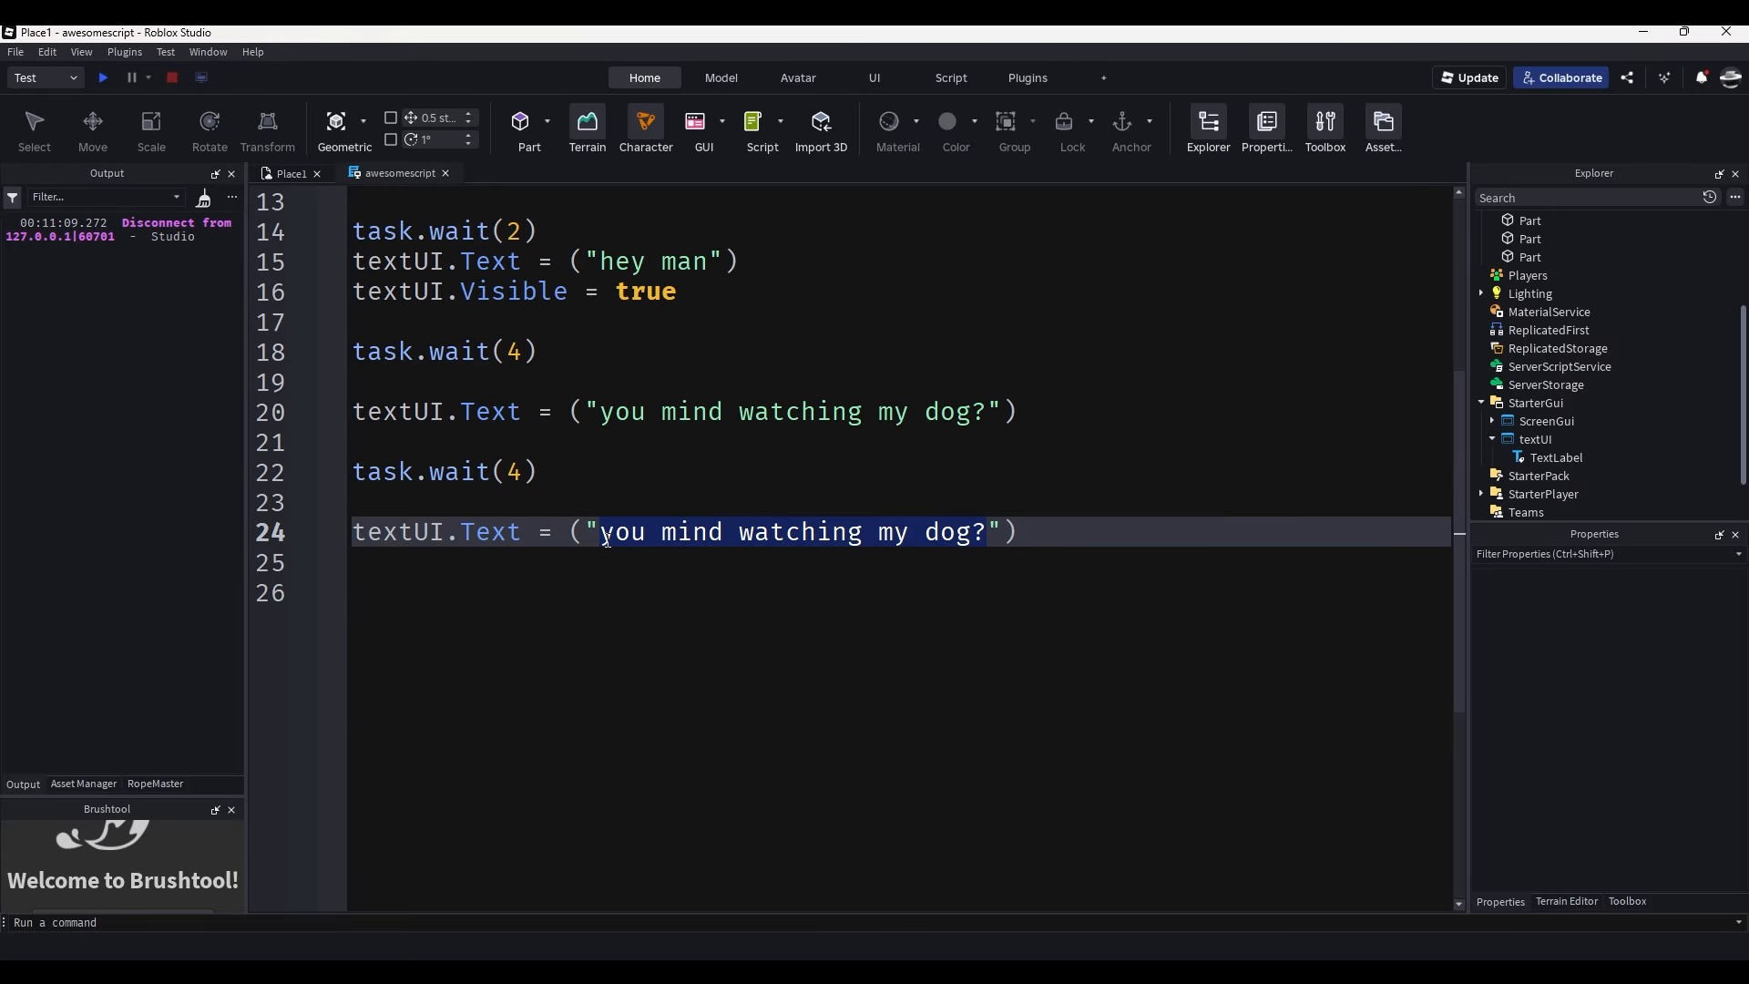
{"action": "left_click_drag", "start_coordinate": [986, 533], "coordinate": [601, 532]}
{"action": "type", "text": "he dont bite"}
{"action": "left_click", "coordinate": [365, 592]}
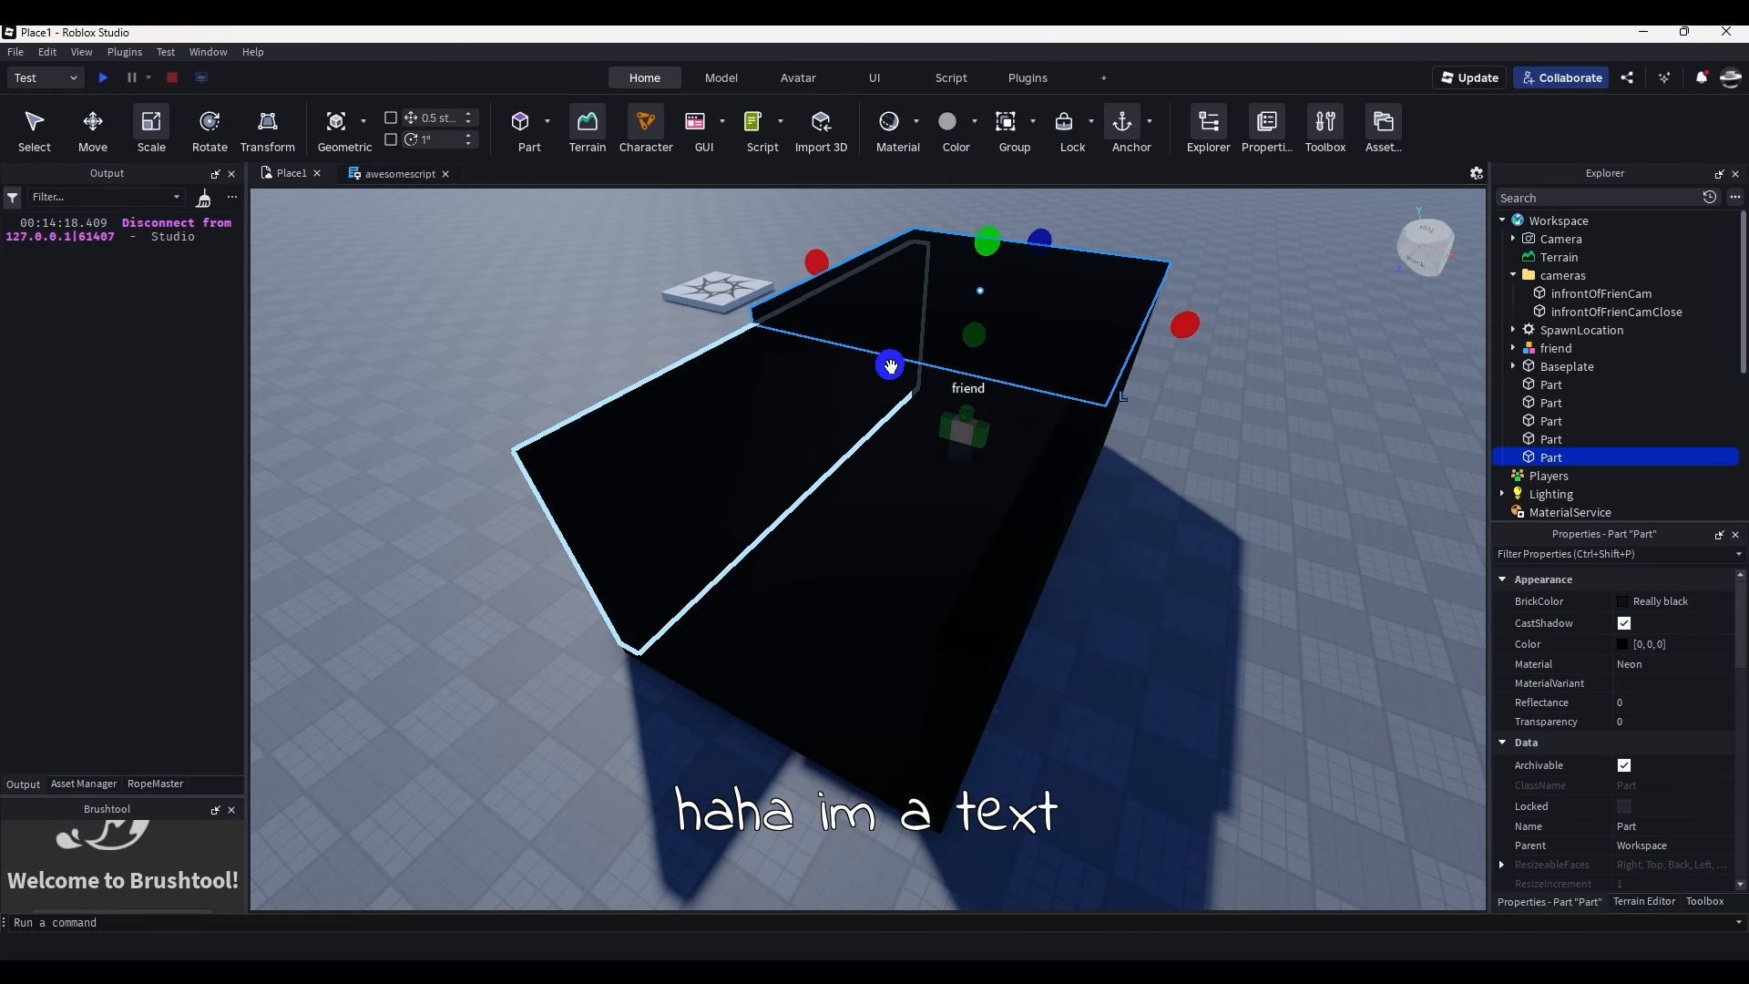
Stretch the black roof part lengthwise over the extended room around the friend.
{"action": "left_click_drag", "start_coordinate": [891, 366], "coordinate": [728, 474]}
{"action": "left_click", "coordinate": [1211, 564]}
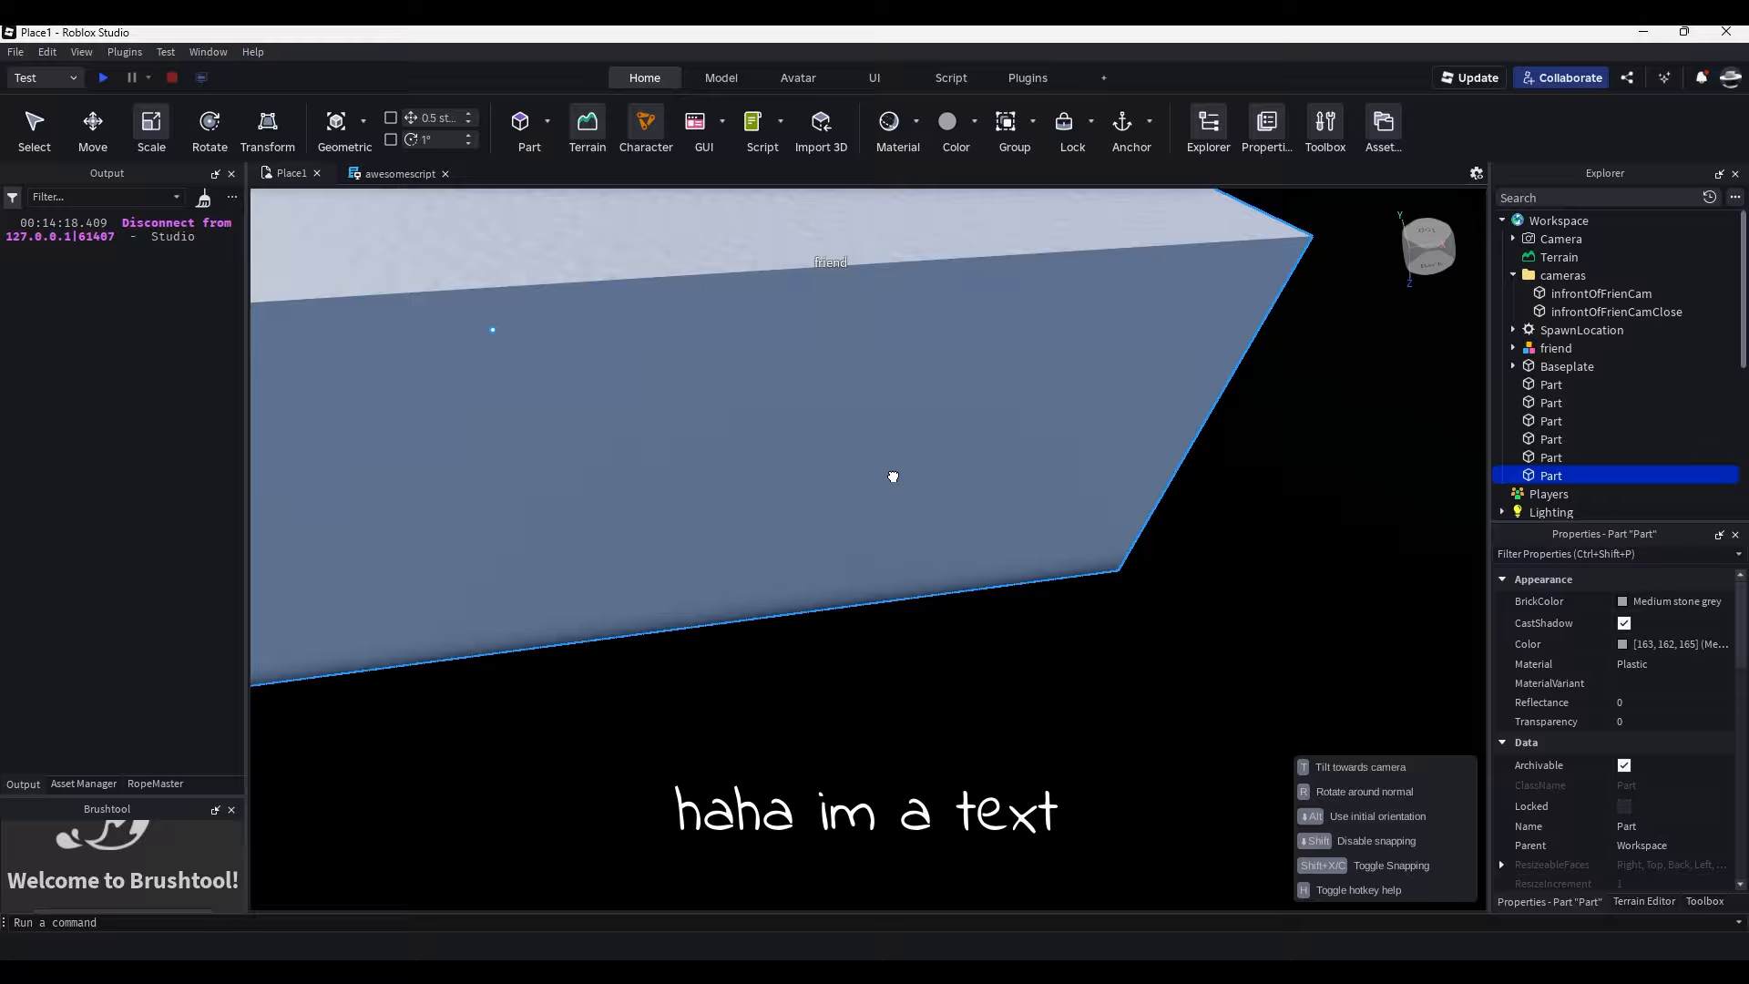
Turn on the orientation indicator for the spawn location.
{"action": "right_click", "coordinate": [979, 605]}
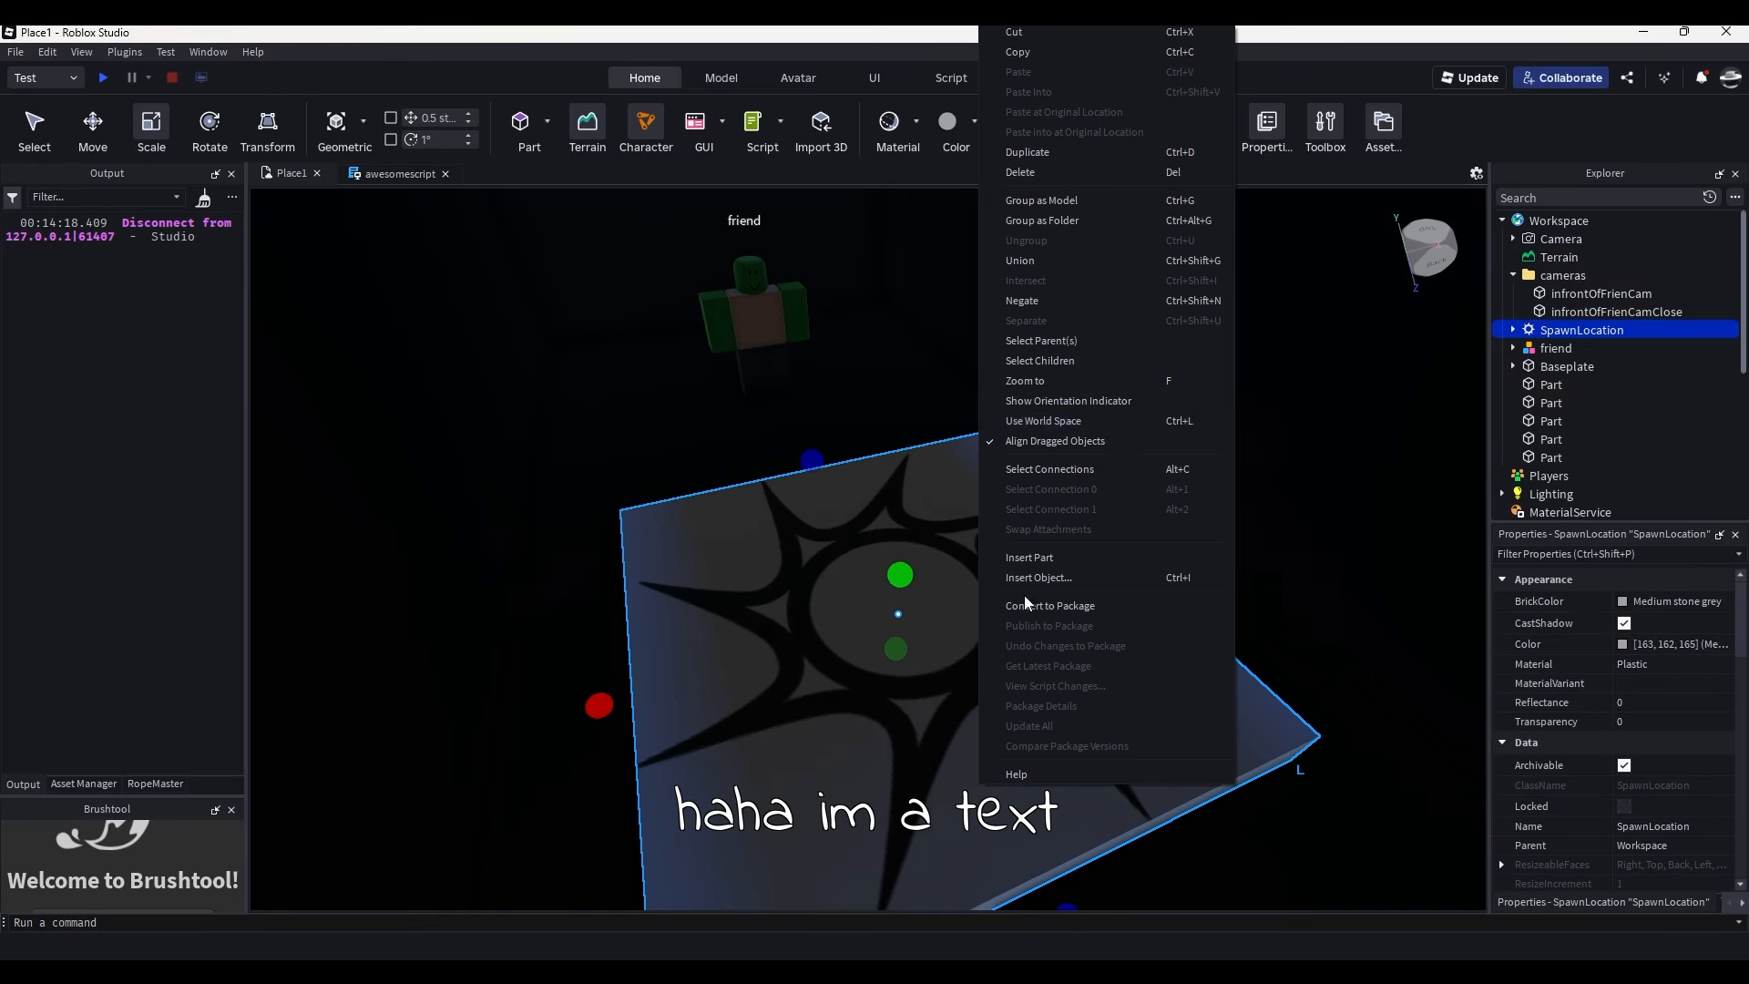
{"action": "left_click", "coordinate": [1047, 402]}
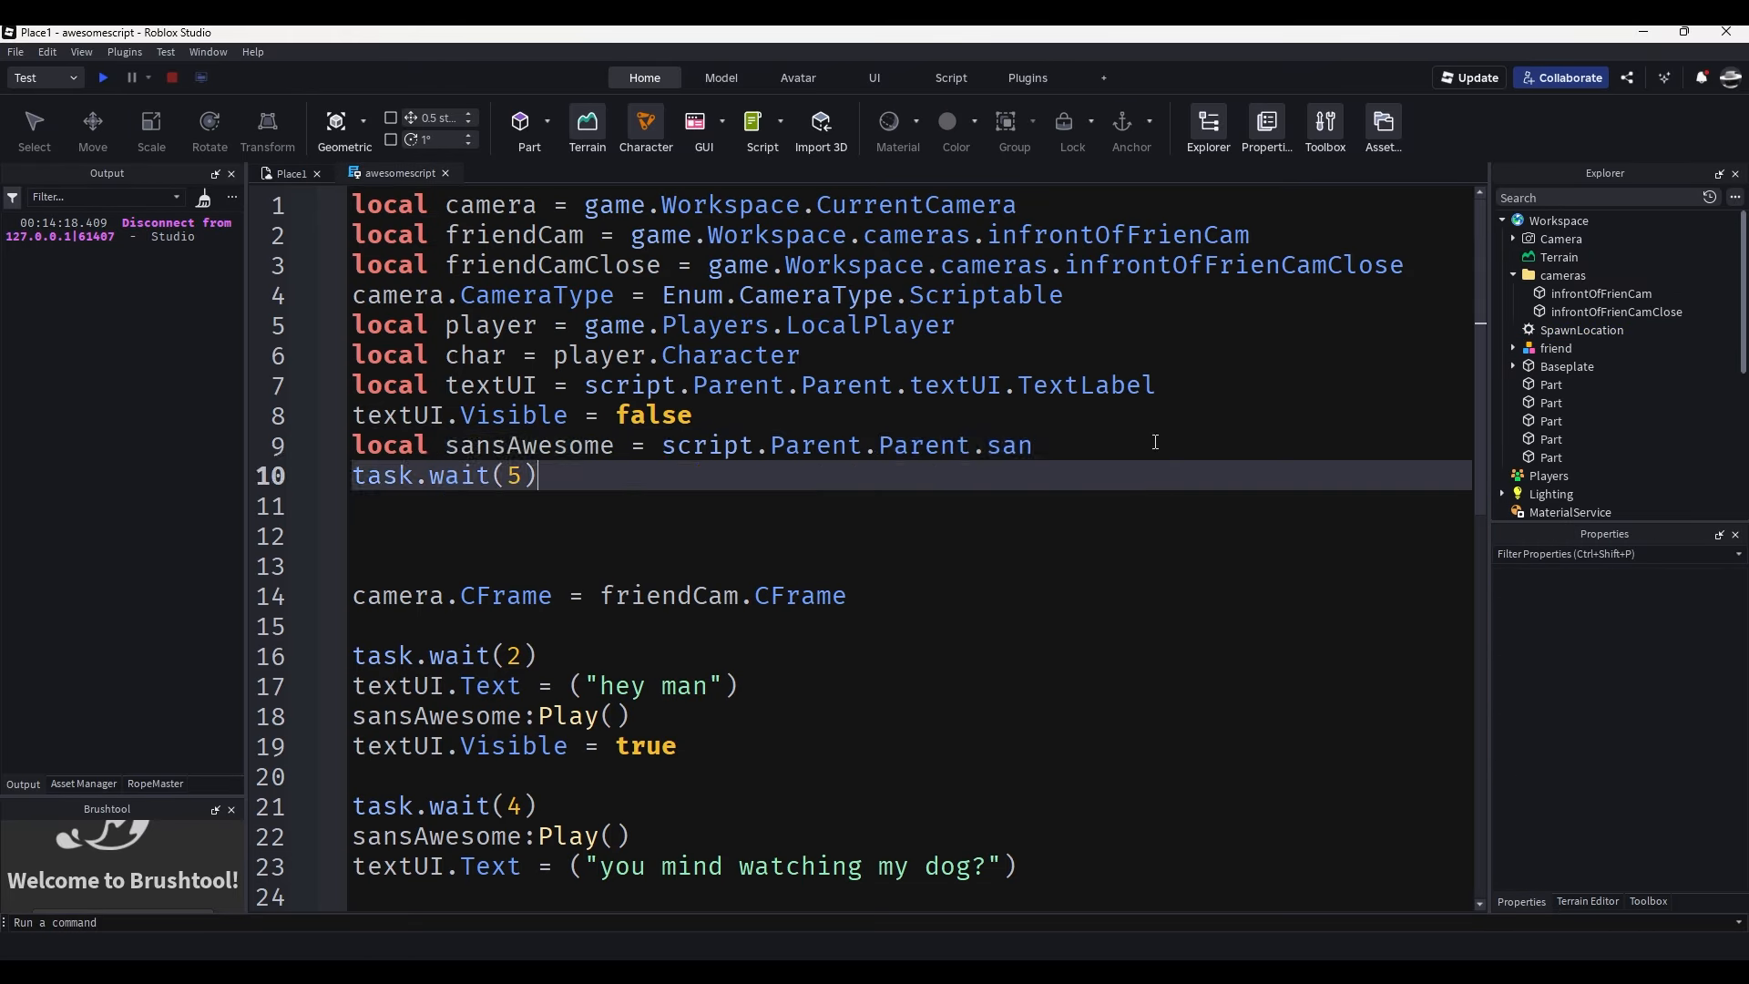
Below the sansAwesome declaration, add lines setting char.Humanoid.WalkSpeed and char.Humanoid.JumpHeight to 0.
{"action": "left_click", "coordinate": [1155, 443]}
{"action": "key", "text": "Return"}
{"action": "type", "text": "char.Humanoid.WalkSpeed = 0"}
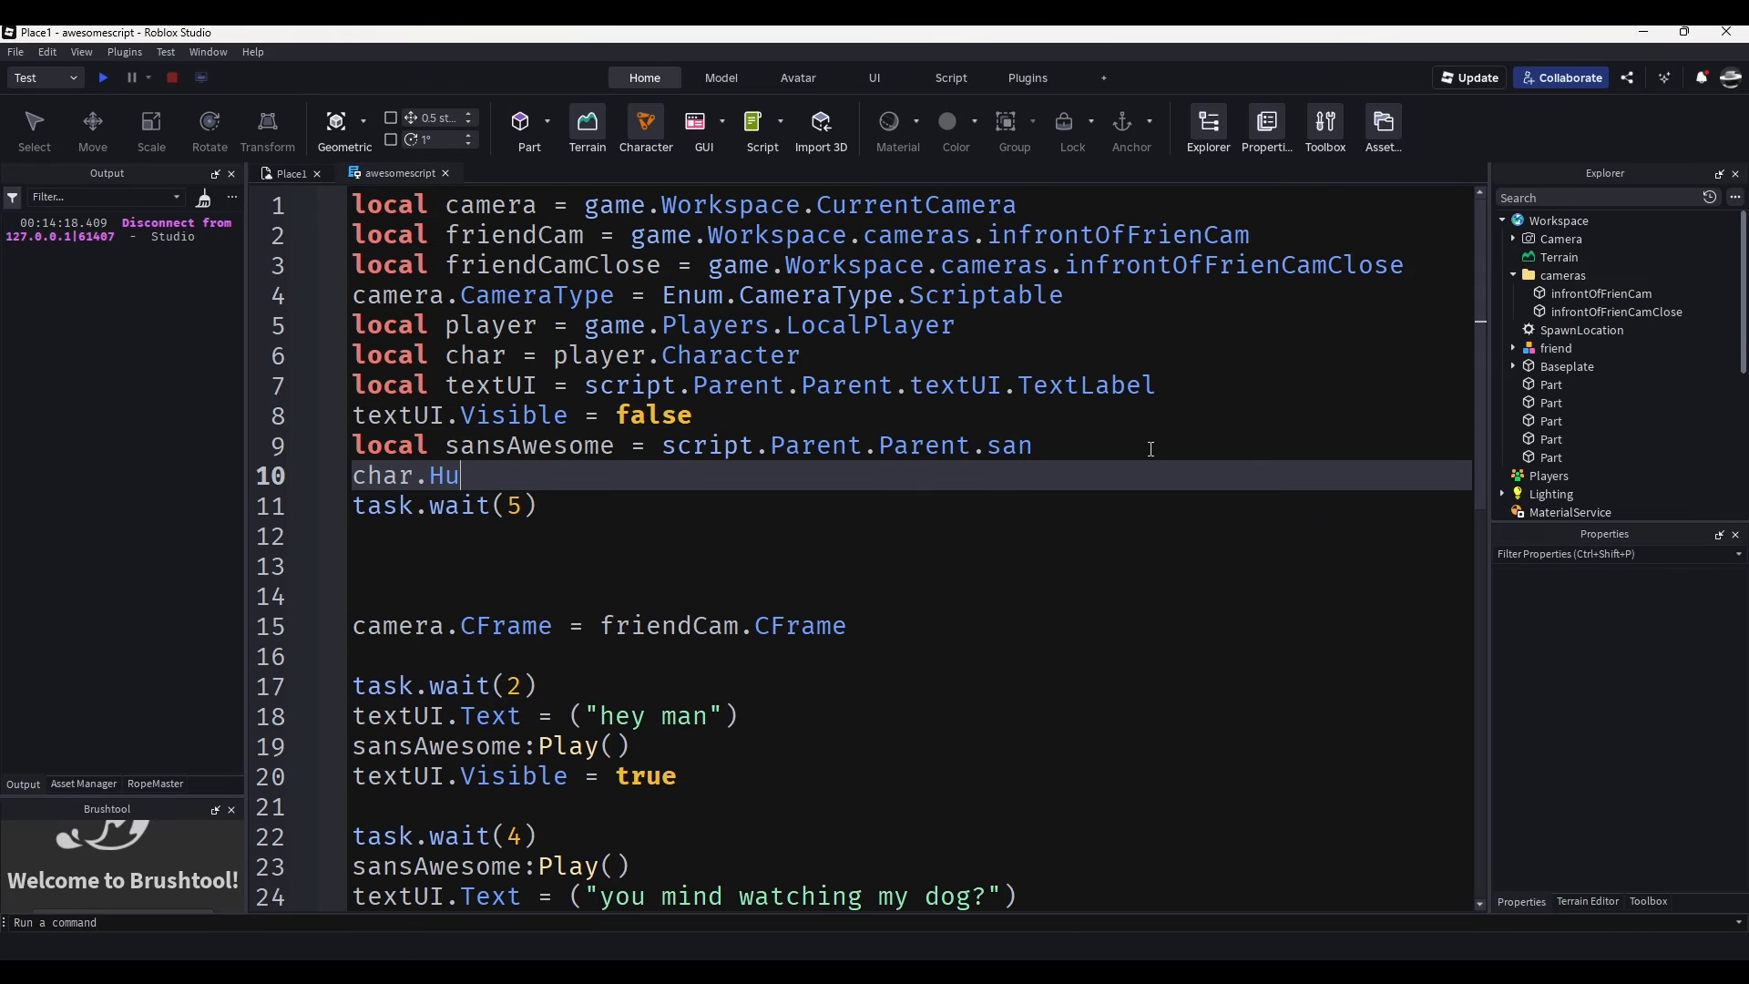
{"action": "key", "text": "Return"}
{"action": "type", "text": "char.Humanoid.JumpHeight = 0"}
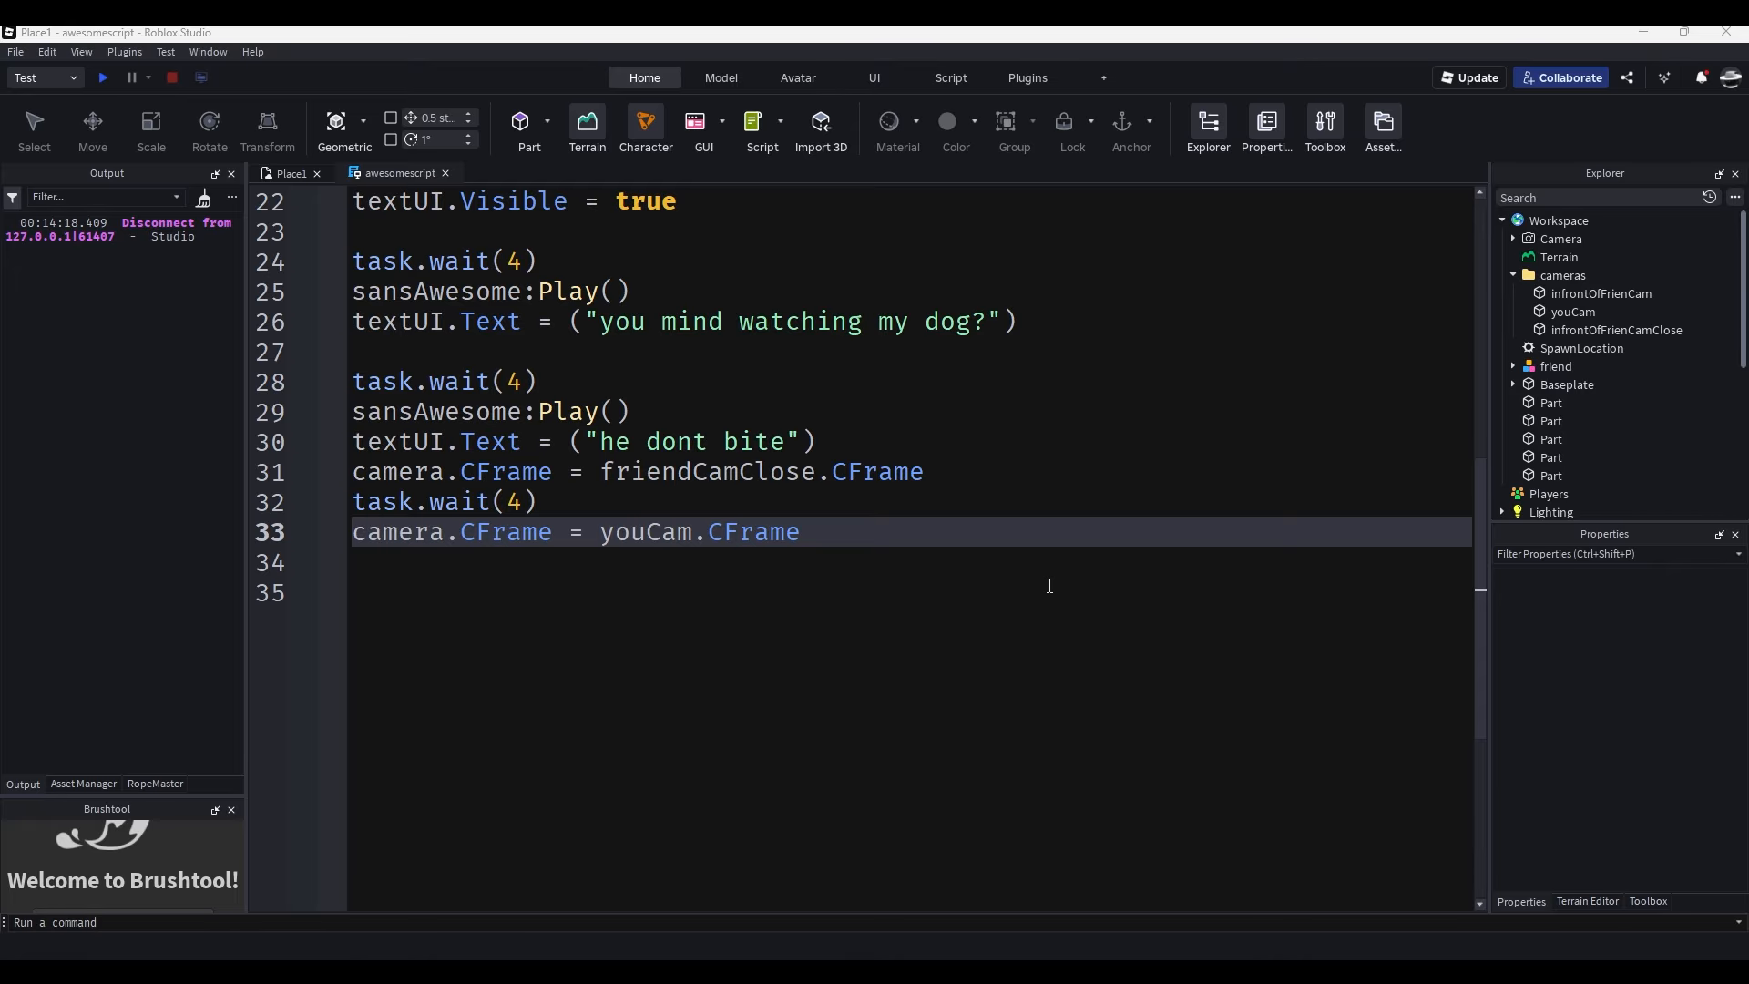
Return to the Place1 view and playtest the scene with the youCam shot and the frozen character.
{"action": "left_click", "coordinate": [291, 174]}
{"action": "left_click", "coordinate": [103, 77]}
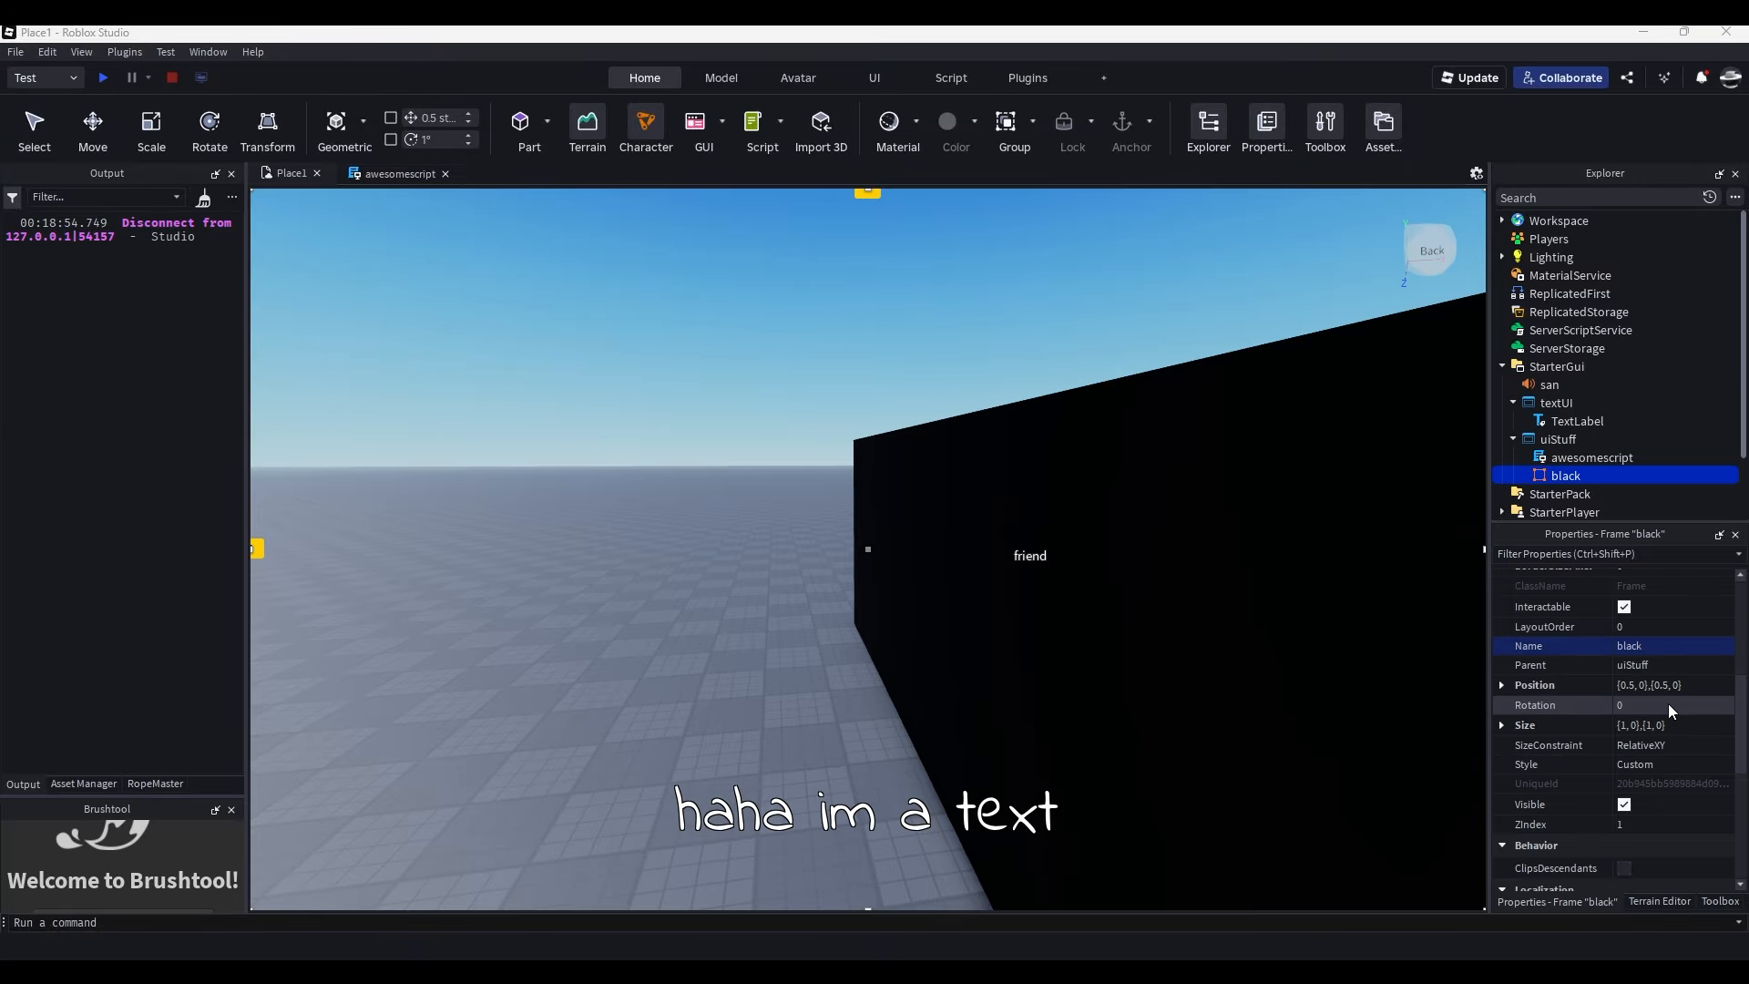
Preview the black frame with a background transparency of 0, and return it to 1.
{"action": "scroll", "coordinate": [1668, 703], "scroll_direction": "down", "scroll_amount": 1}
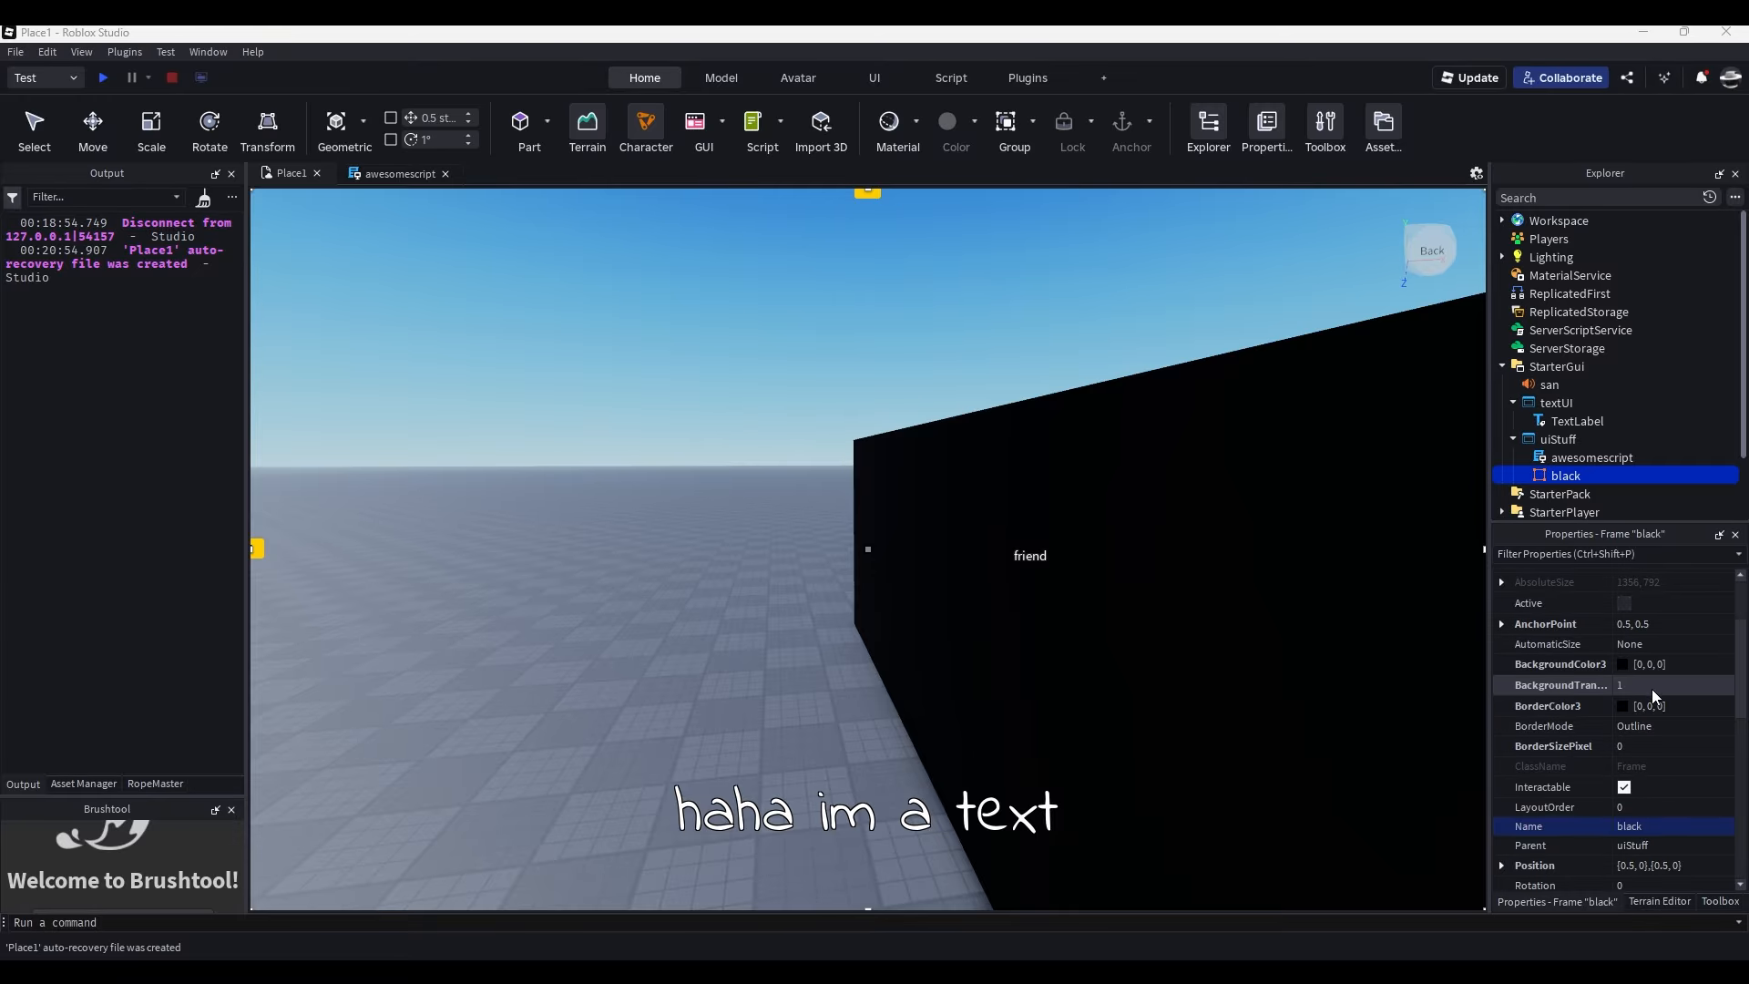
{"action": "left_click", "coordinate": [1655, 690]}
{"action": "left_click_drag", "start_coordinate": [1730, 692], "coordinate": [1464, 714]}
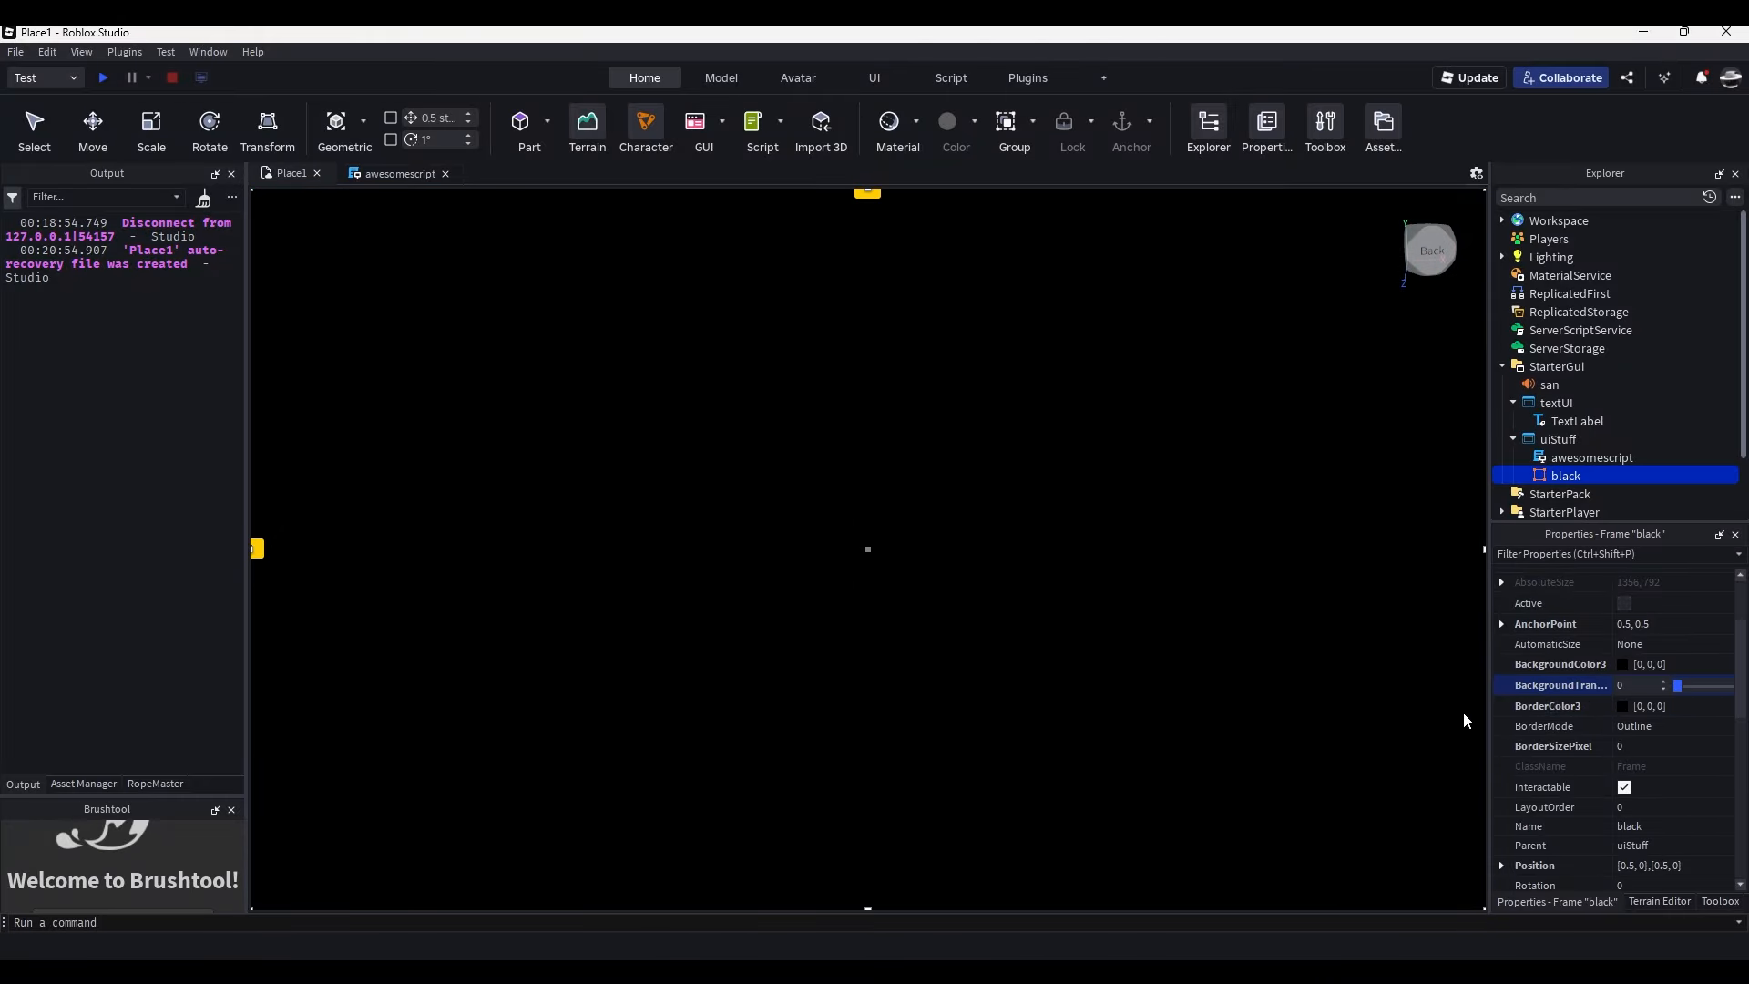
{"action": "left_click_drag", "start_coordinate": [1677, 685], "coordinate": [1730, 684]}
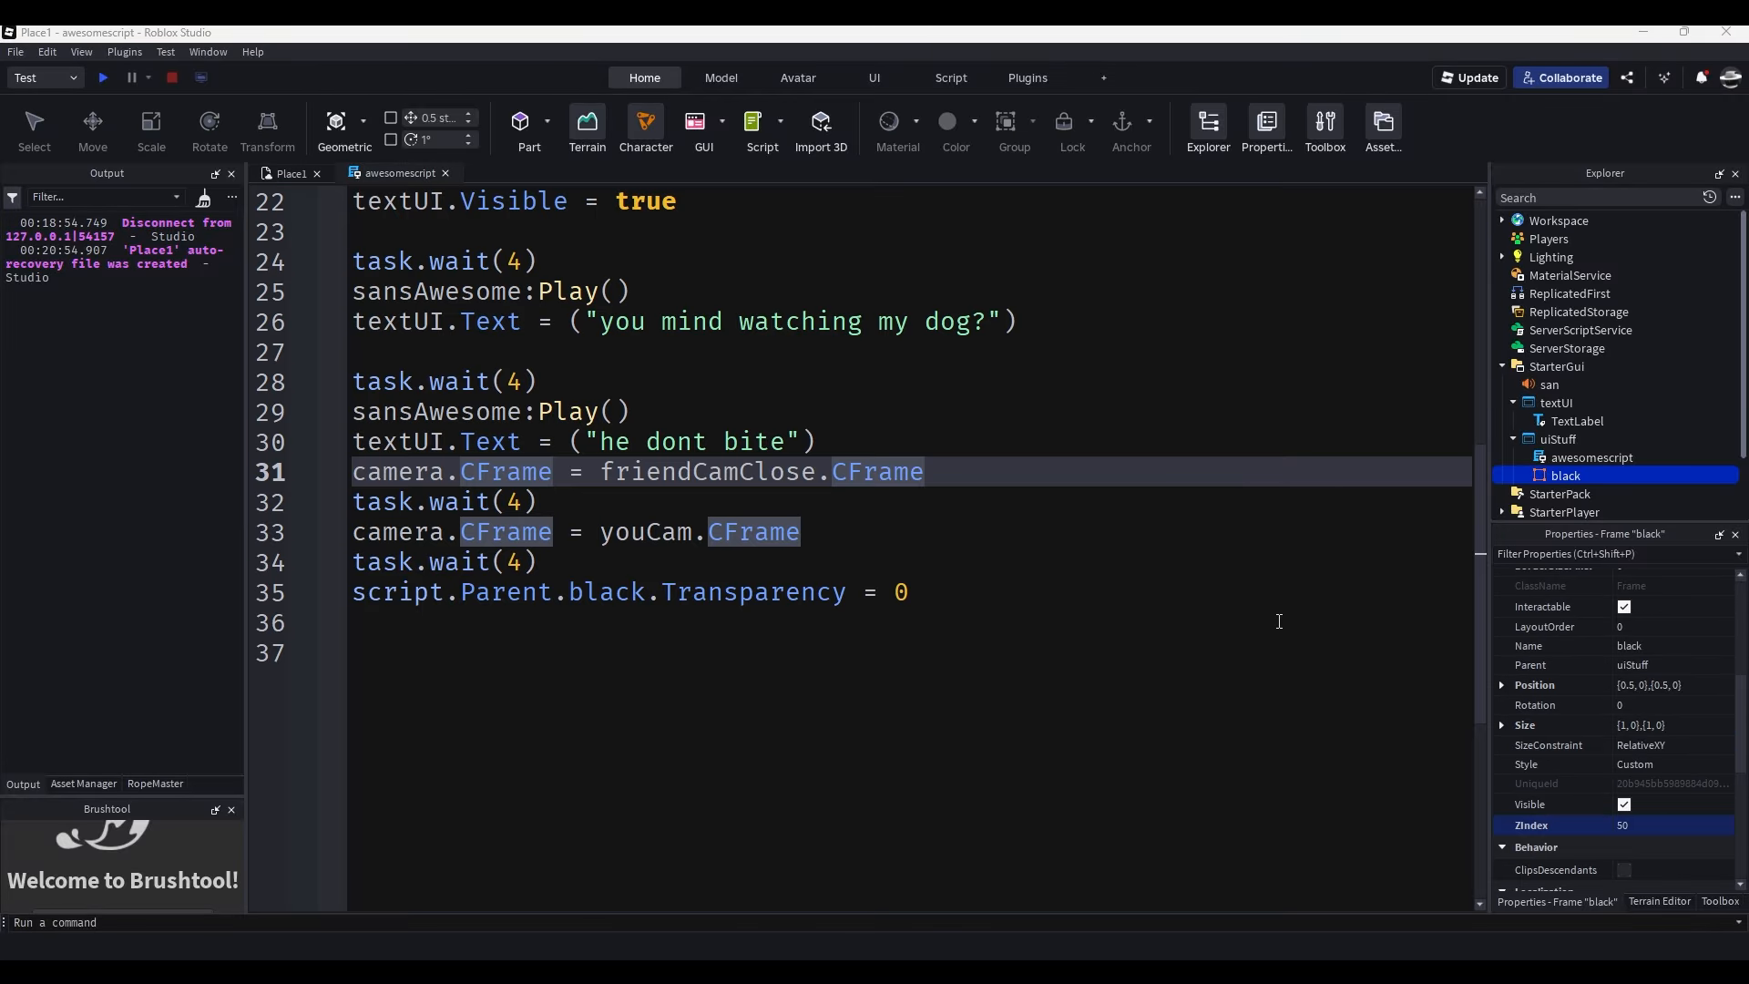
Look over the cutscene script and playtest the place with the black screen ending.
{"action": "scroll", "coordinate": [1319, 658], "scroll_direction": "up", "scroll_amount": 7}
{"action": "scroll", "coordinate": [1348, 802], "scroll_direction": "down", "scroll_amount": 5}
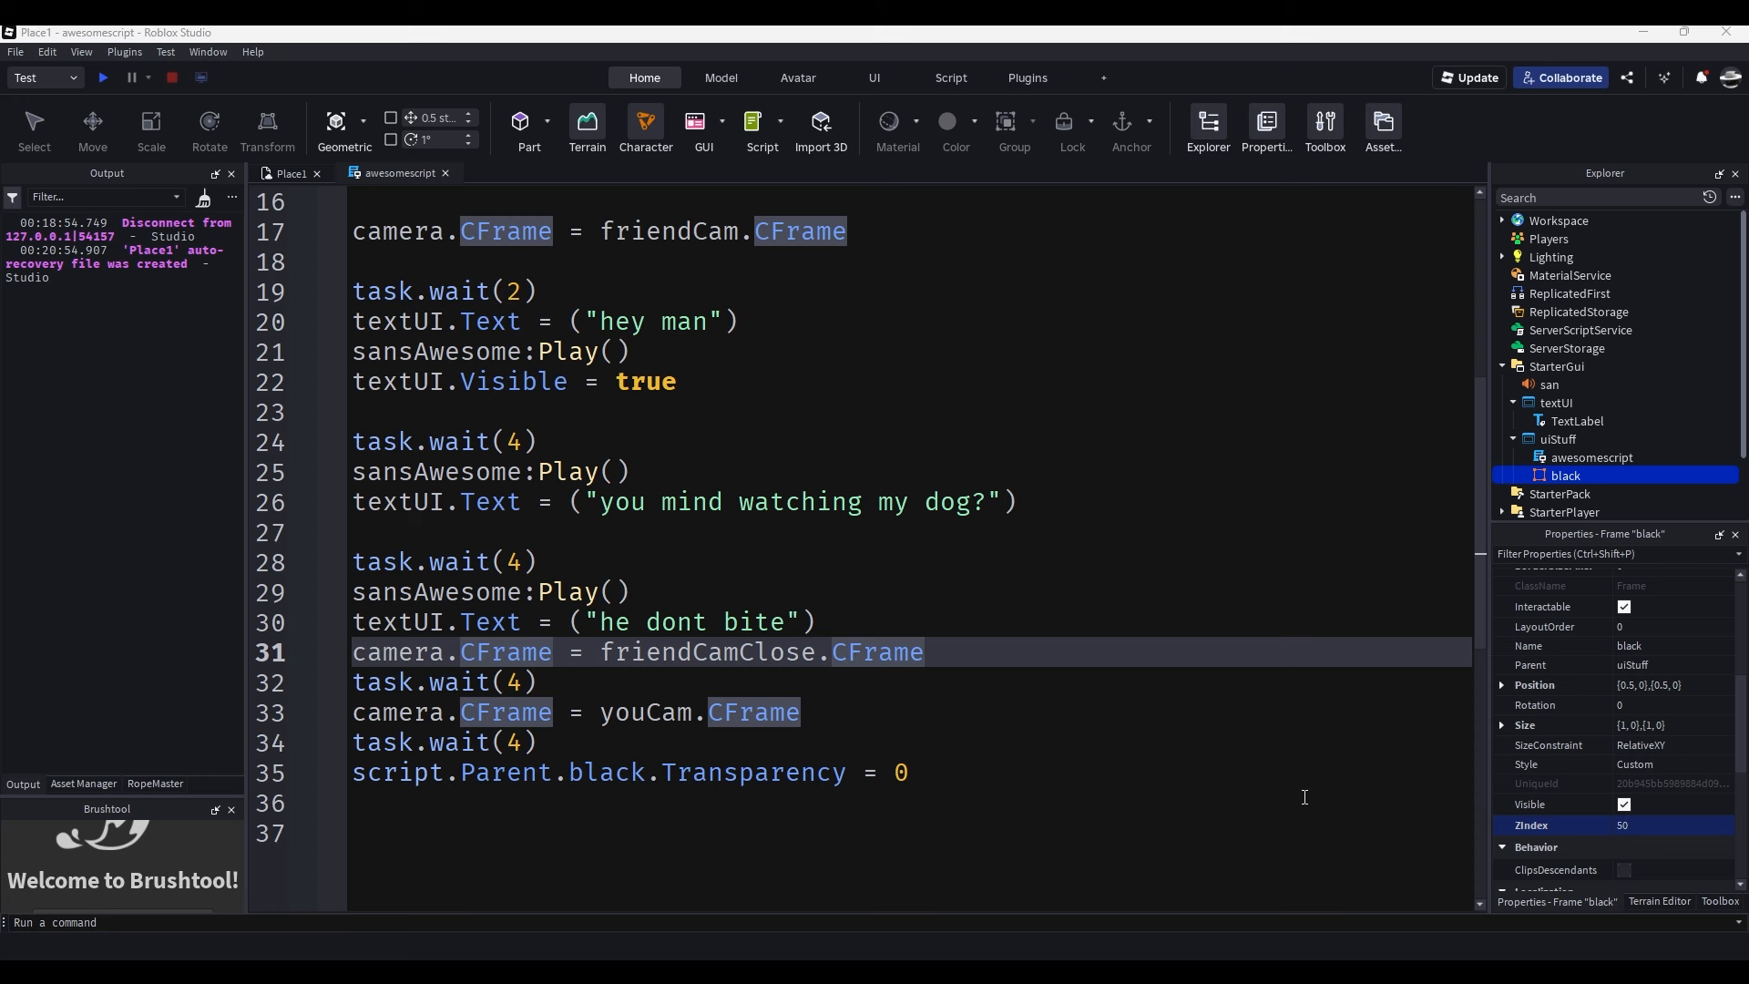
{"action": "scroll", "coordinate": [1303, 794], "scroll_direction": "up", "scroll_amount": 4}
{"action": "scroll", "coordinate": [1261, 796], "scroll_direction": "down", "scroll_amount": 9}
{"action": "scroll", "coordinate": [1190, 788], "scroll_direction": "up", "scroll_amount": 8}
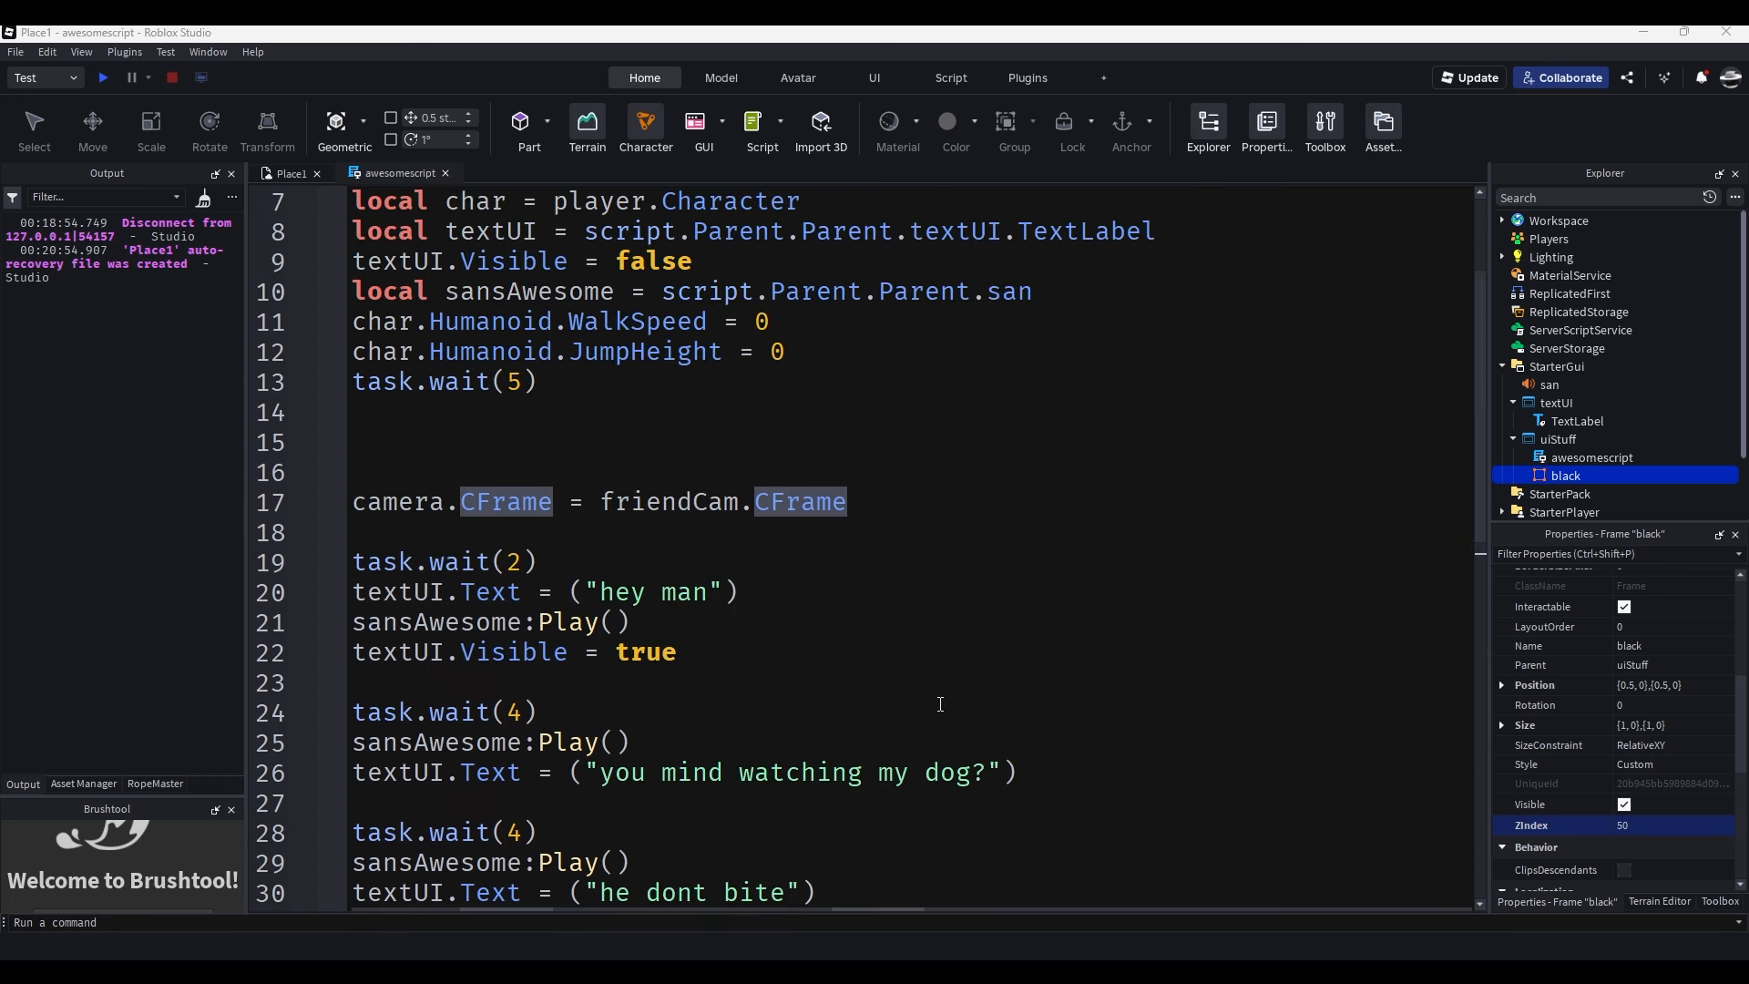
{"action": "left_click", "coordinate": [289, 177]}
{"action": "left_click", "coordinate": [105, 79]}
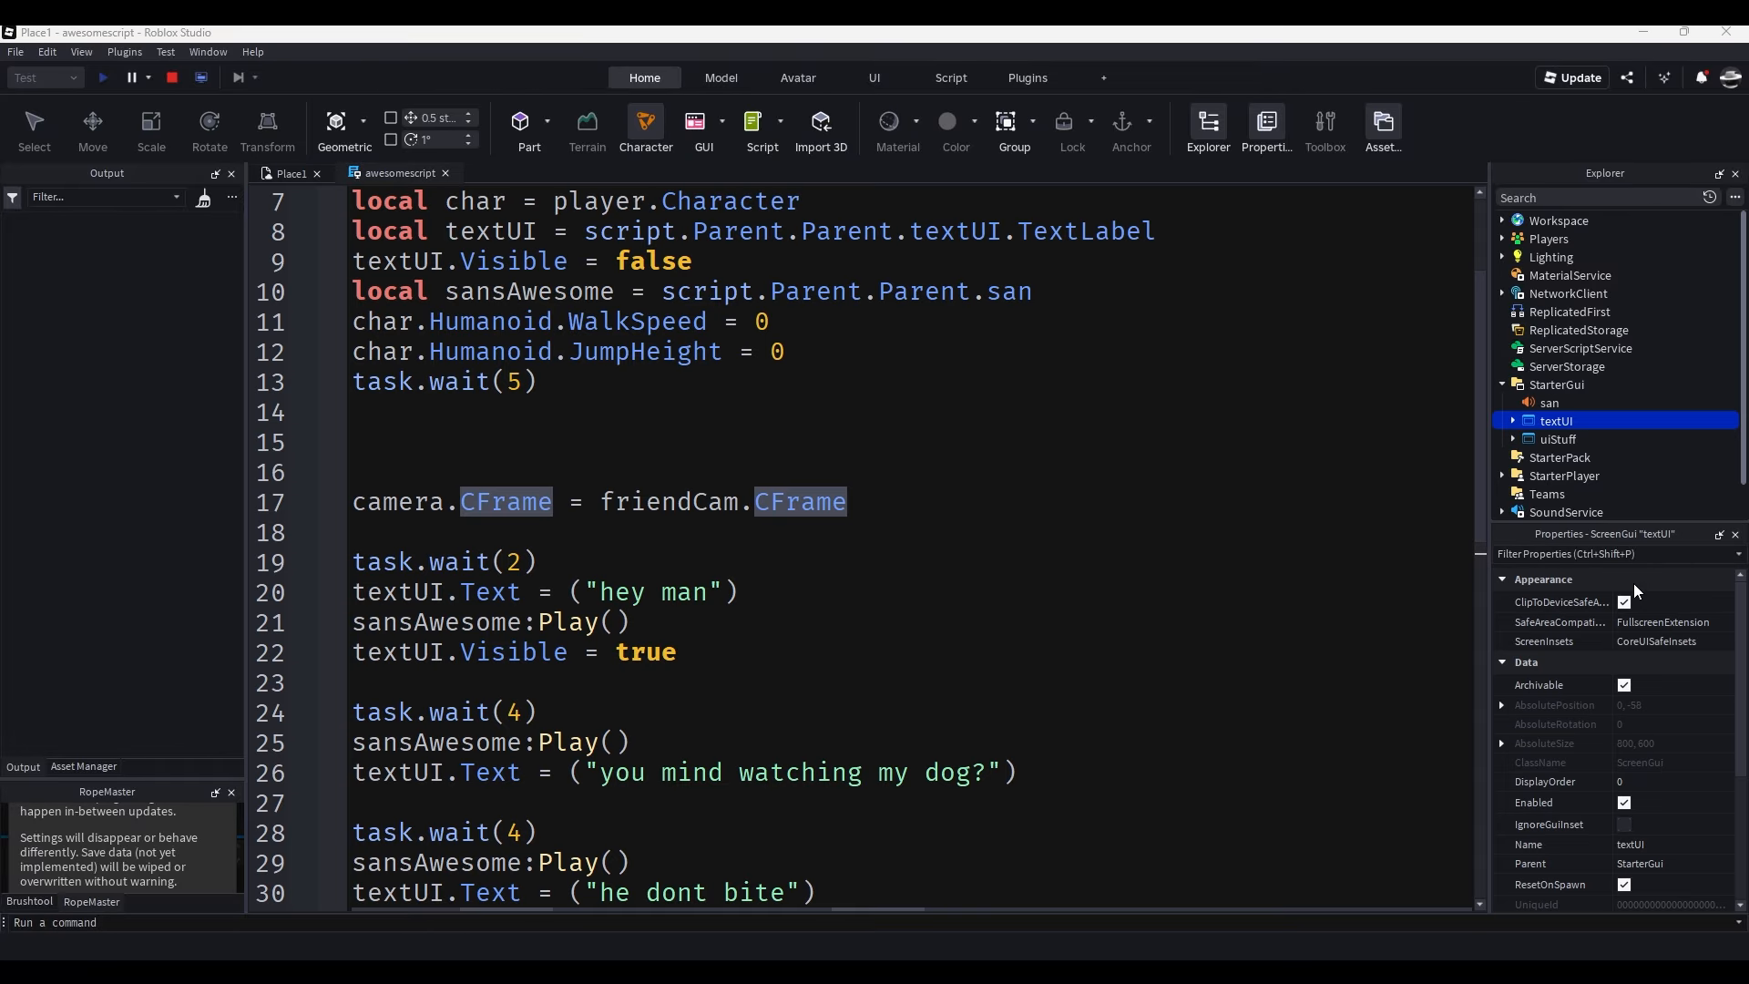
Enable IgnoreGuiInset on the uiStuff ScreenGui.
{"action": "left_click", "coordinate": [1553, 439]}
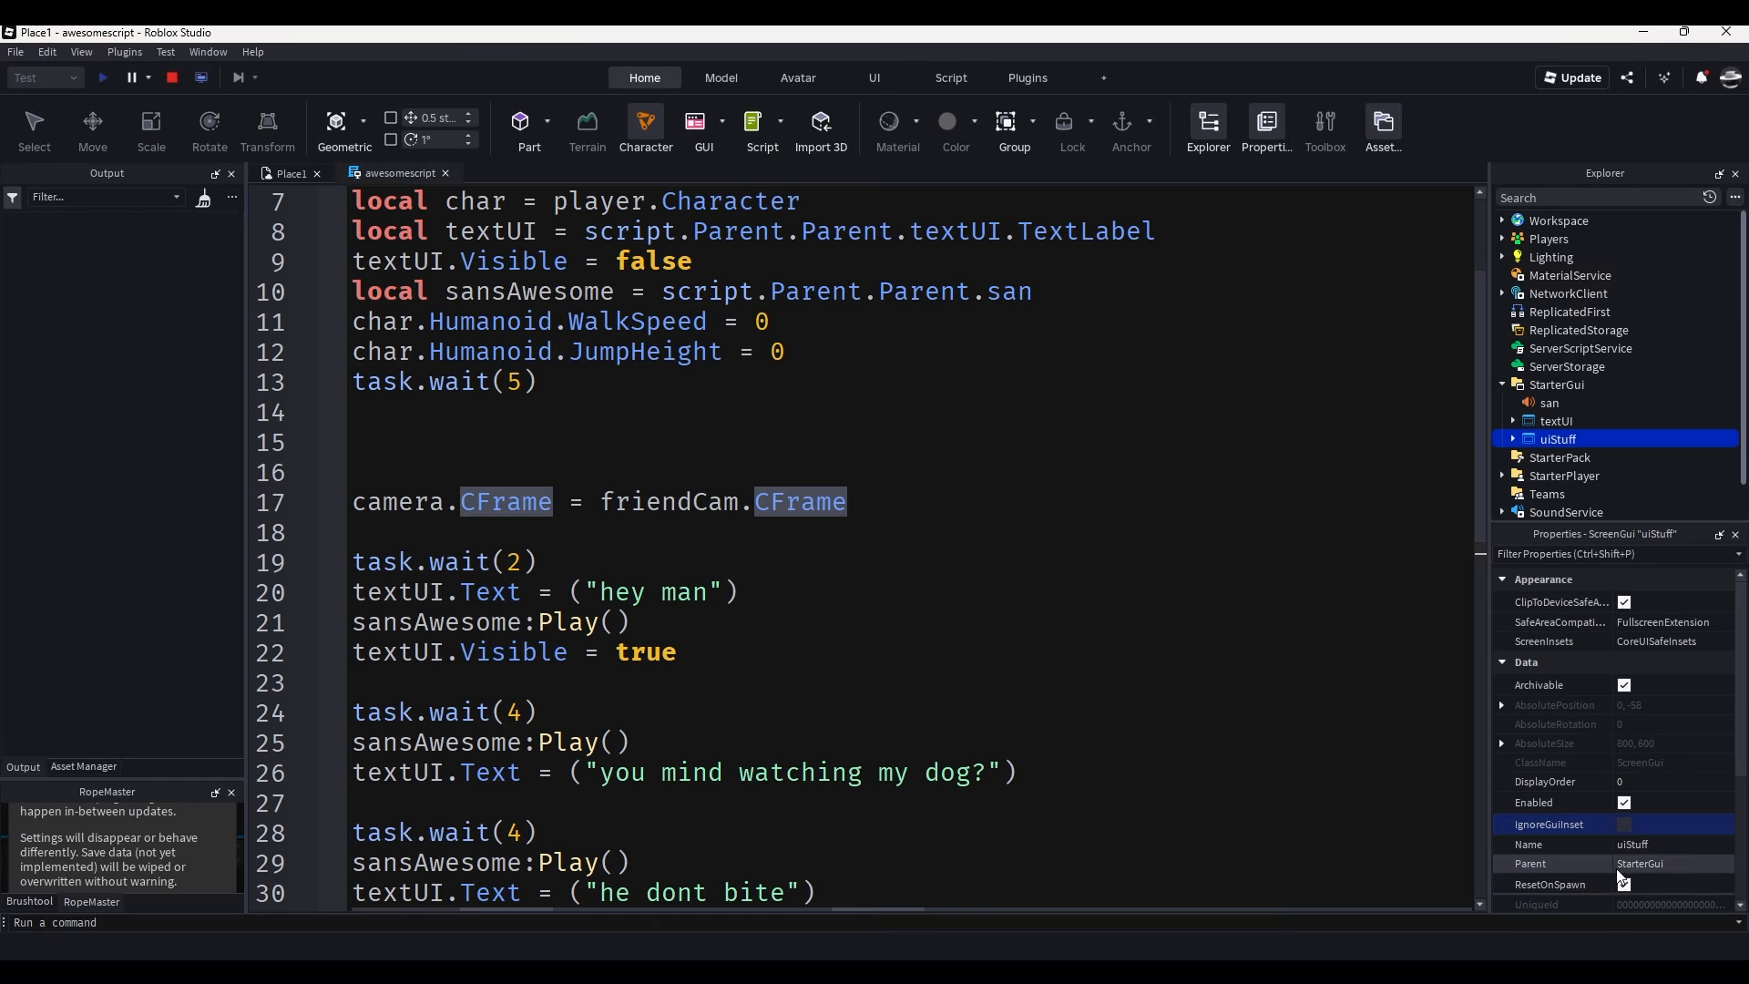
{"action": "left_click", "coordinate": [1623, 823]}
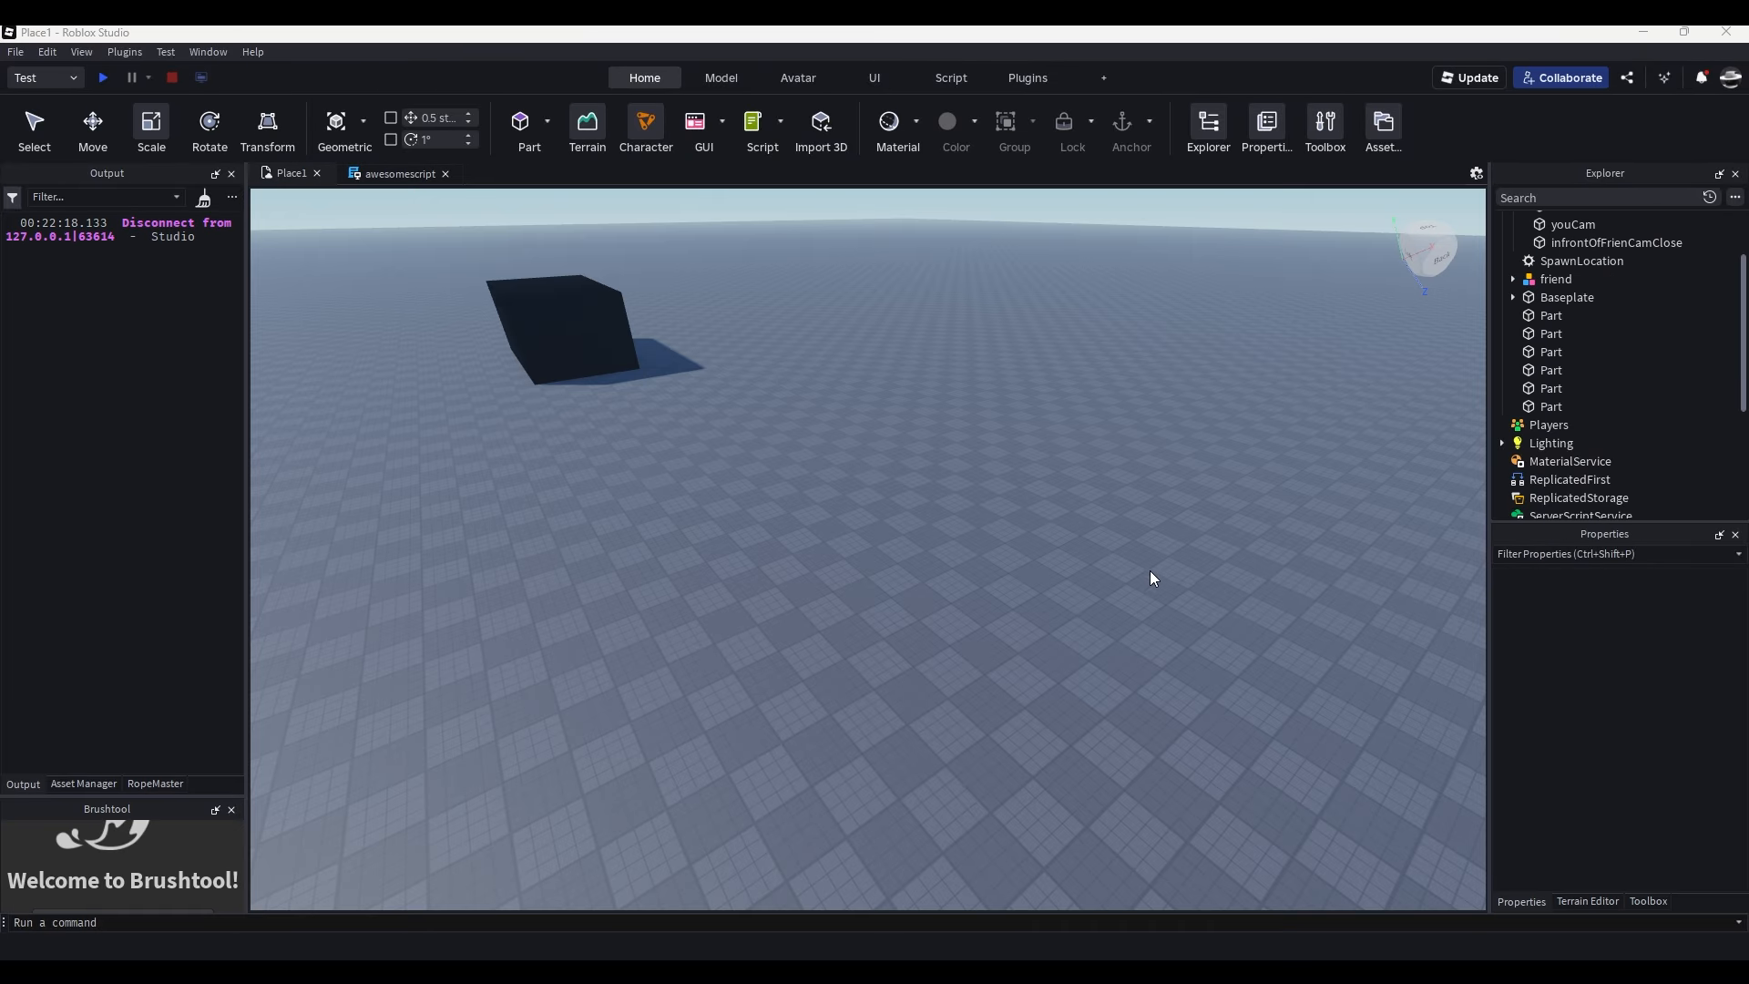
{"action": "right_click_drag", "start_coordinate": [1150, 570], "coordinate": [935, 708]}
{"action": "key", "text": "w"}
{"action": "key", "text": "s"}
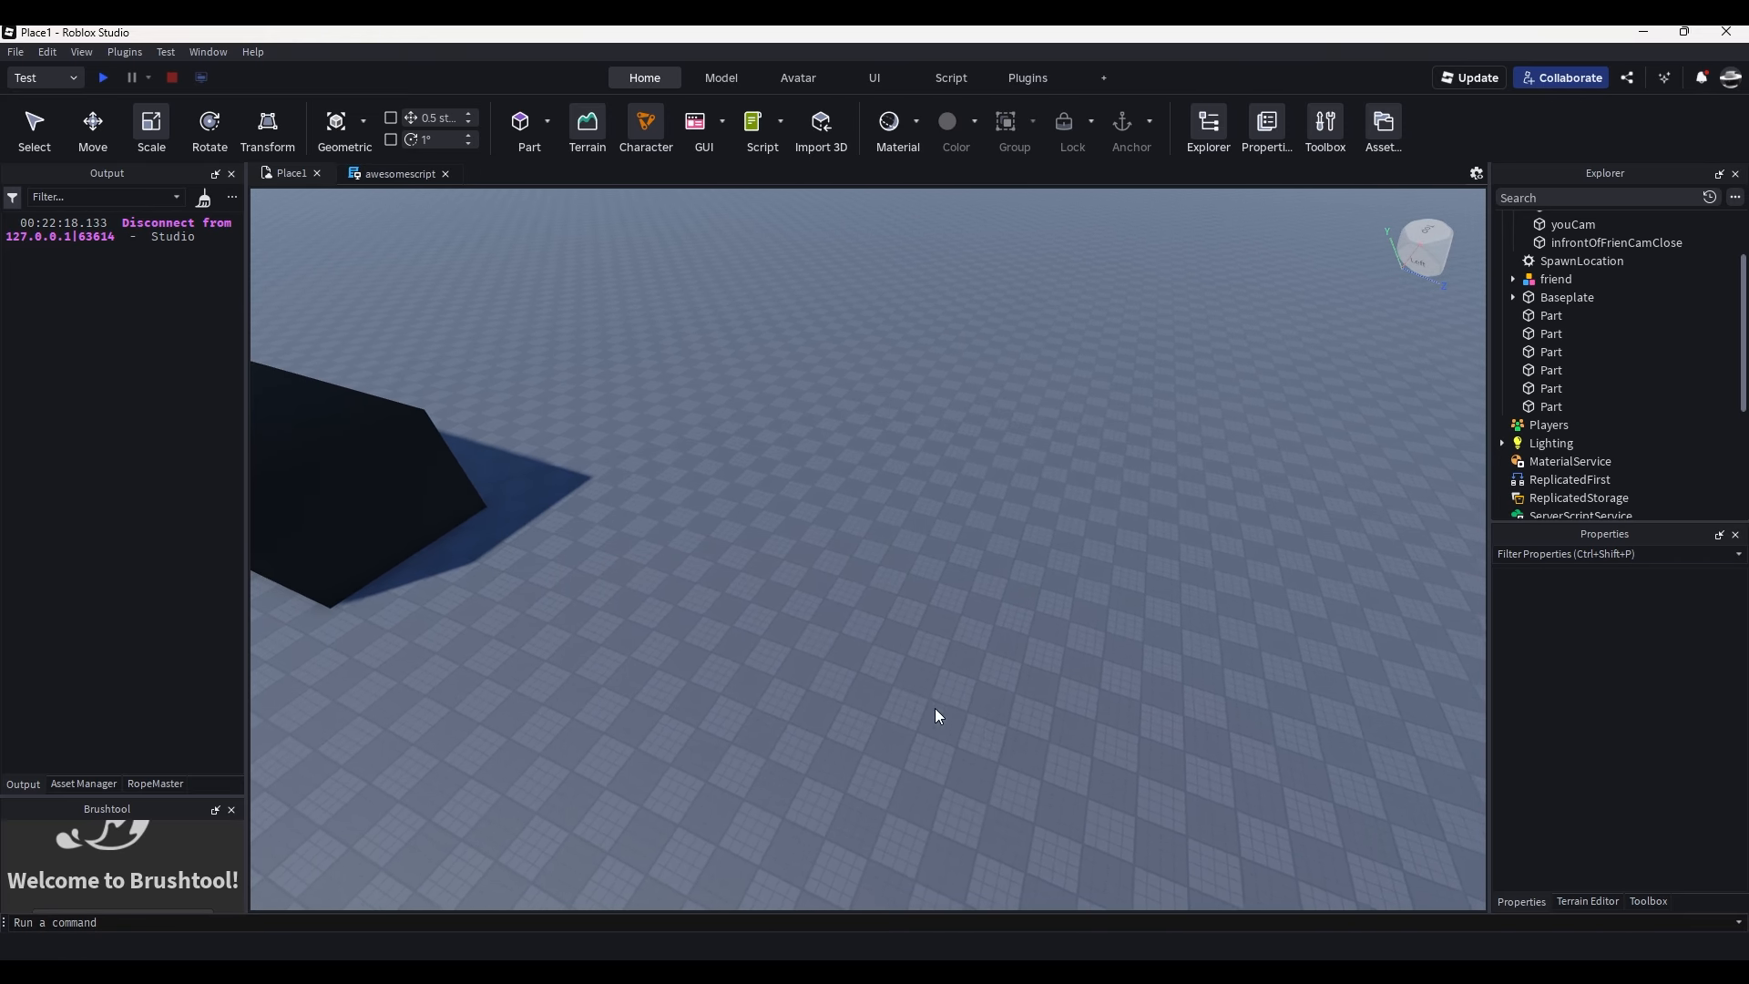
{"action": "key", "text": "s"}
{"action": "key", "text": "d"}
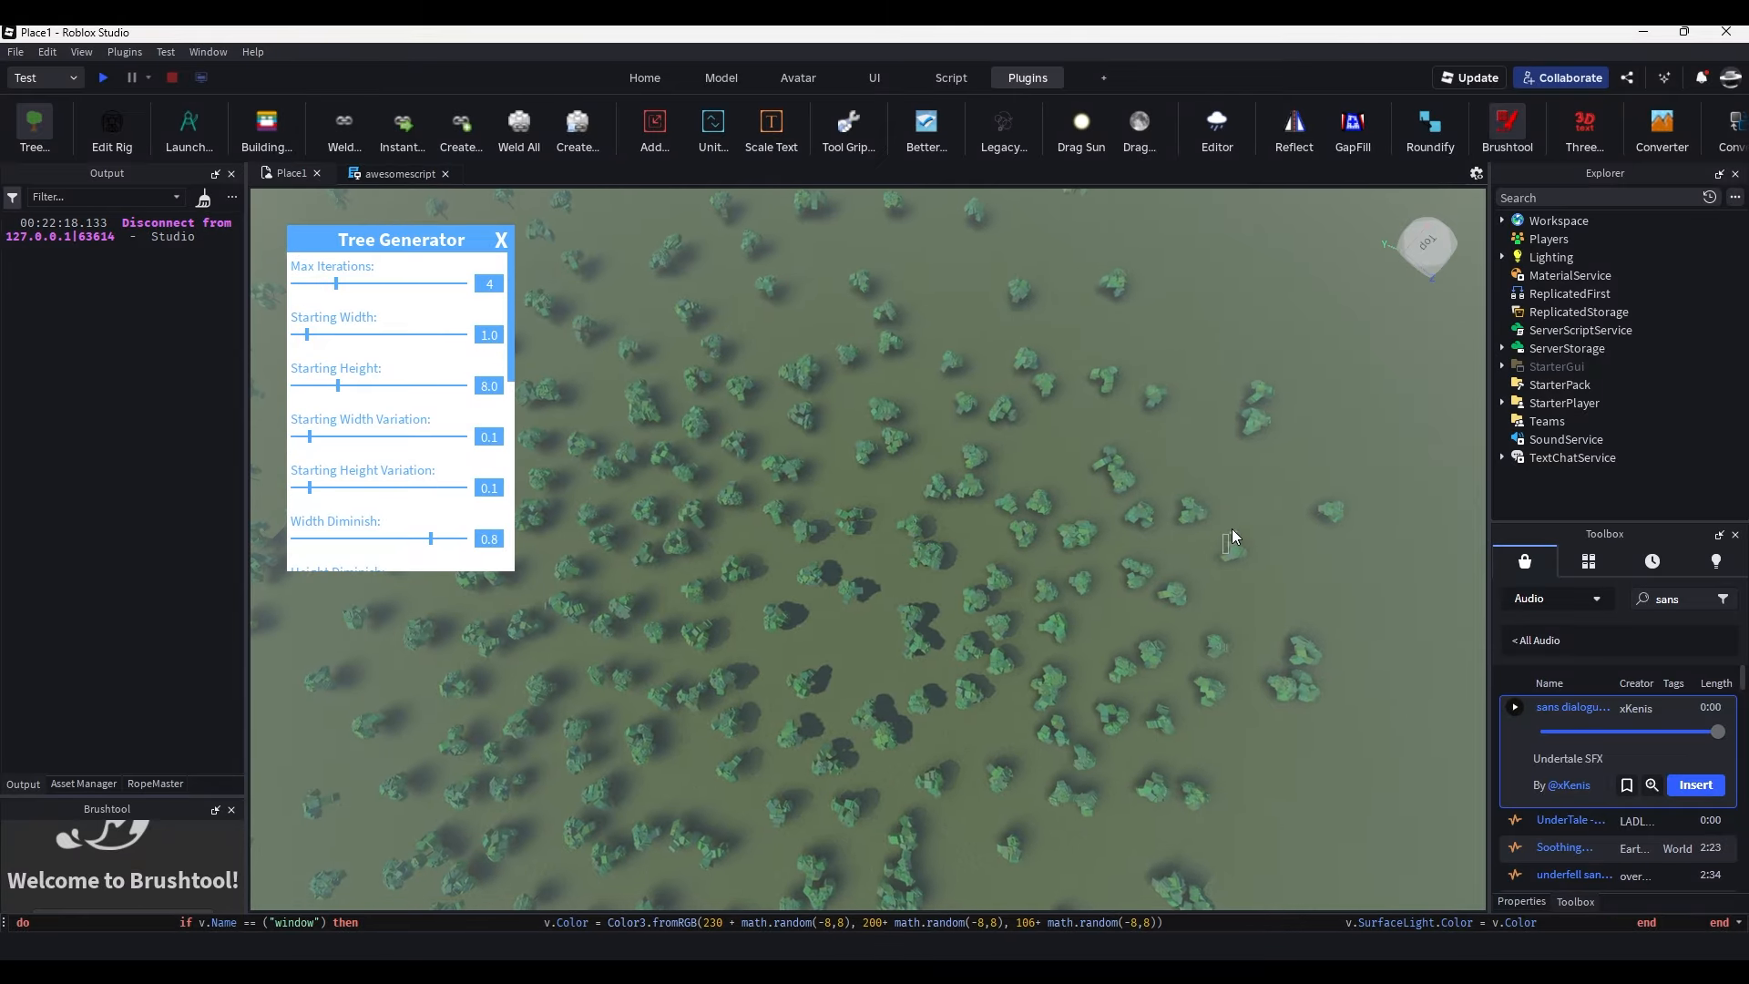
Plant four more trees with the Tree Generator around the edge of the forest.
{"action": "left_click", "coordinate": [1232, 530]}
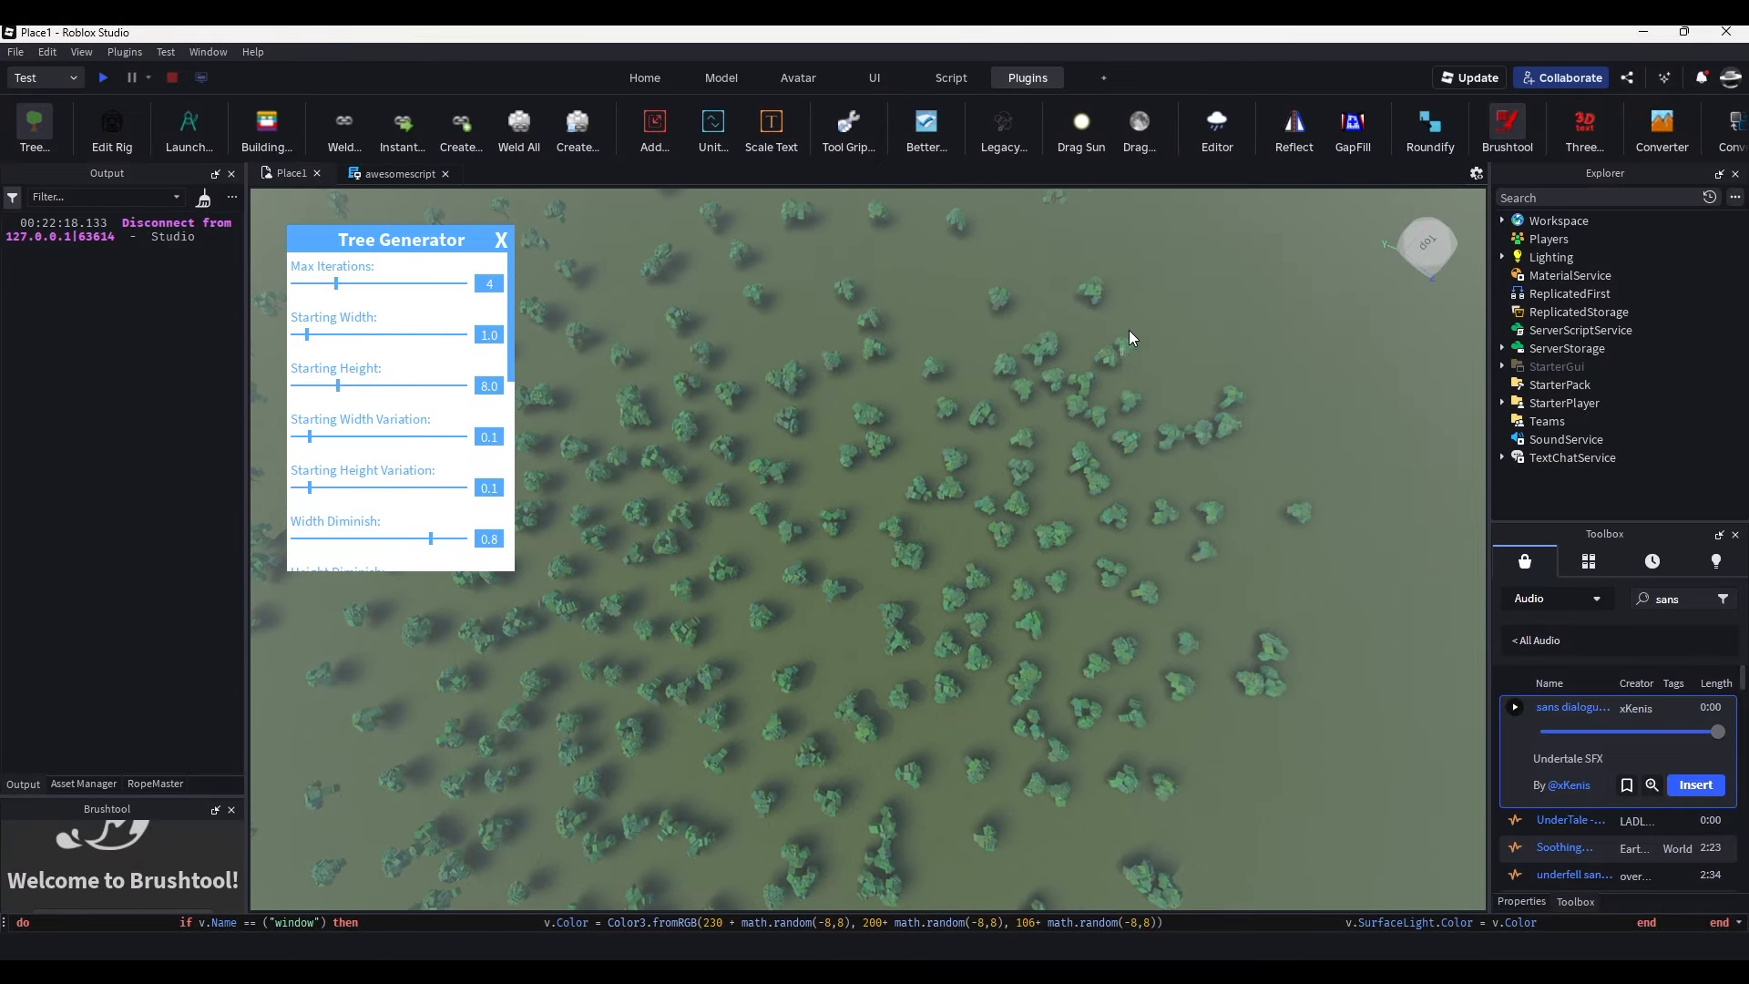
{"action": "left_click", "coordinate": [1128, 331]}
{"action": "left_click", "coordinate": [1270, 630]}
{"action": "left_click", "coordinate": [1071, 829]}
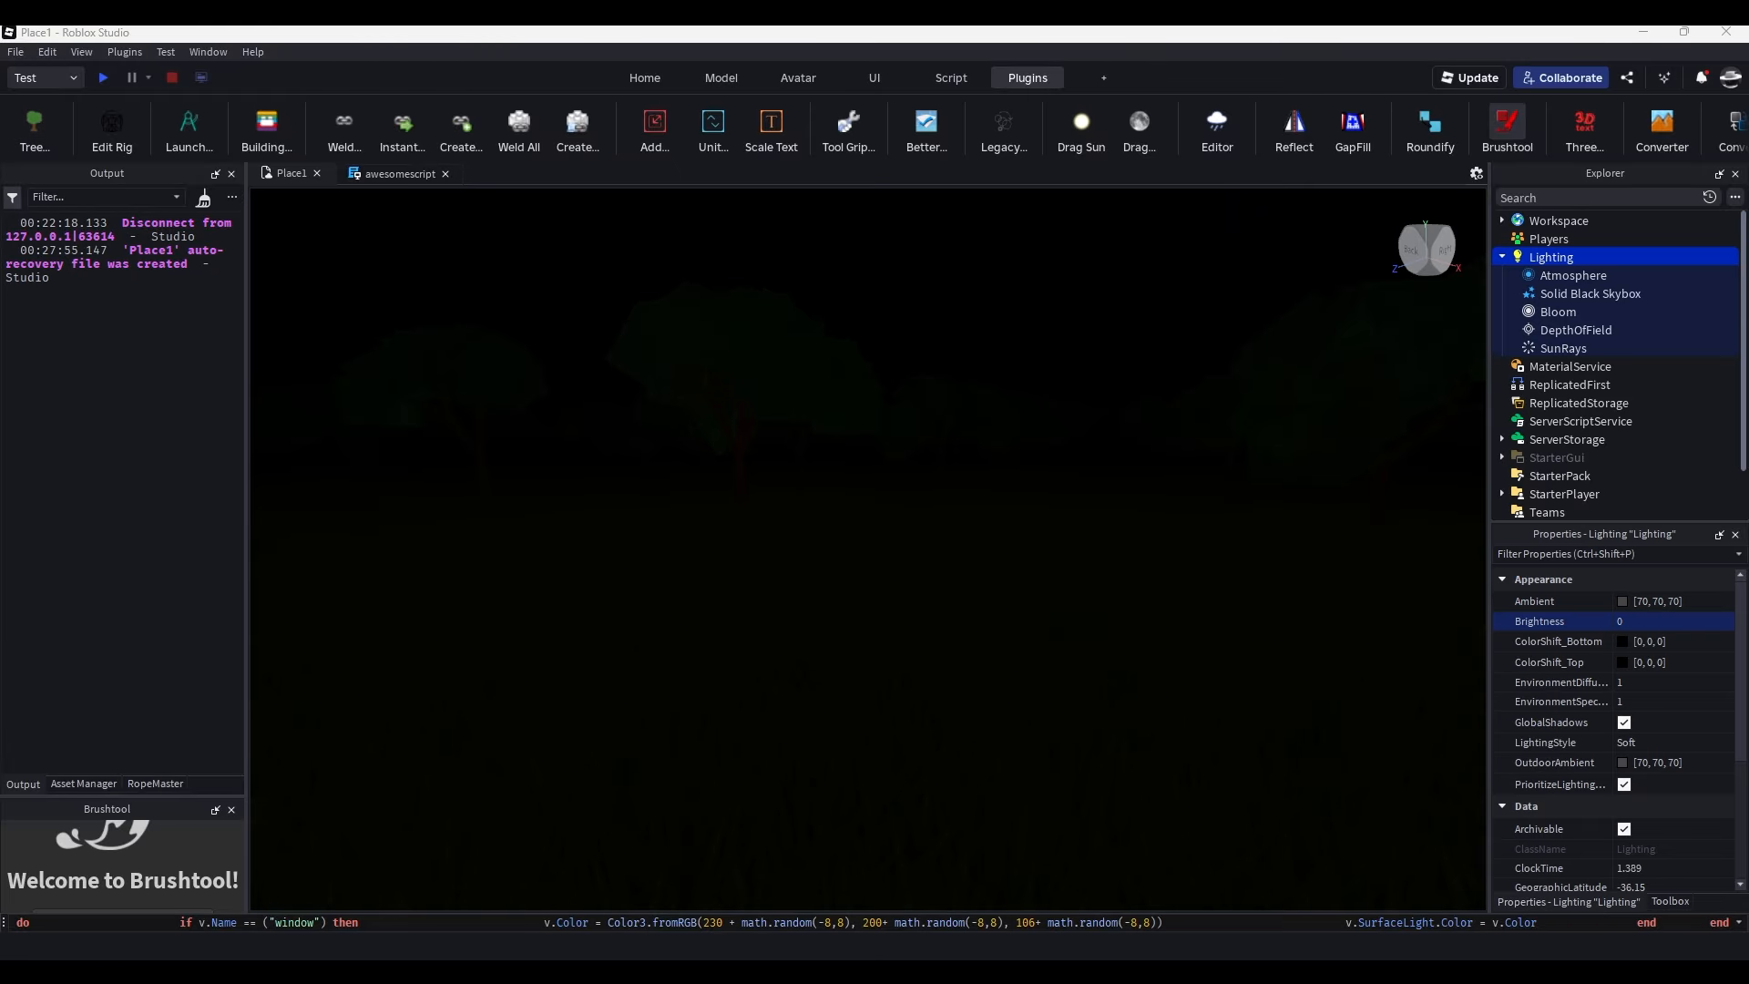
{"action": "right_click_drag", "start_coordinate": [1151, 516], "coordinate": [1131, 547]}
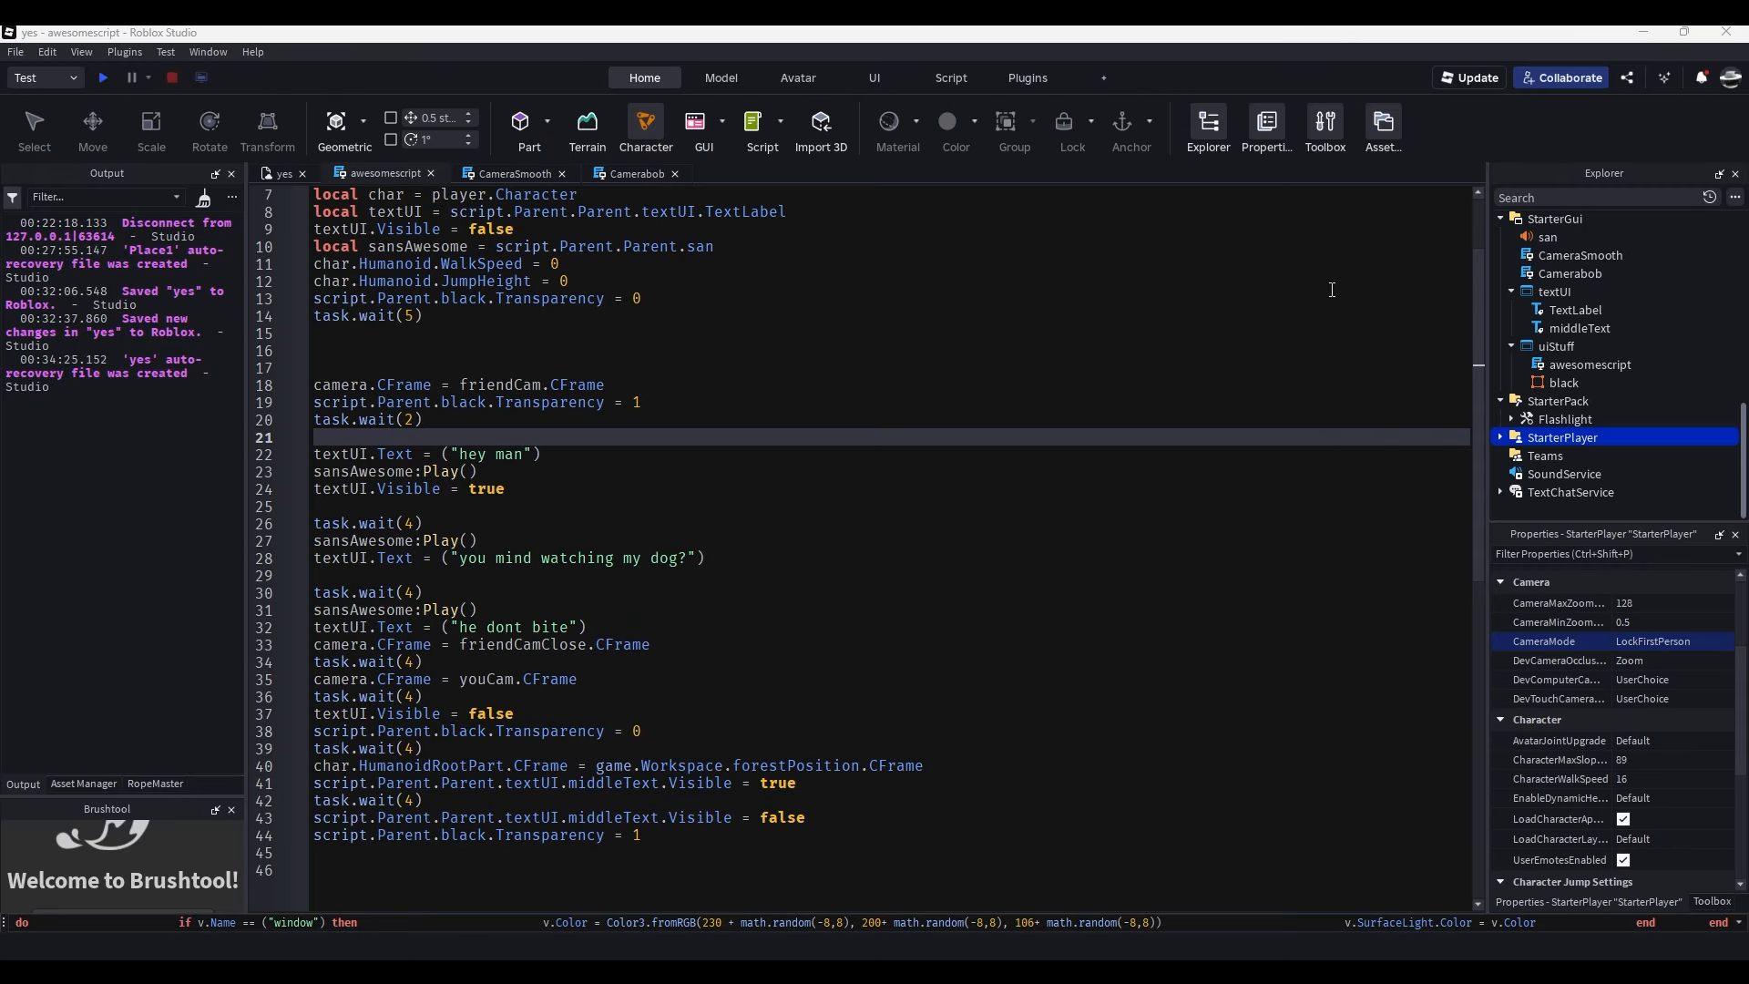
Read through the awesomescript, CameraSmooth and Camerabob scripts.
{"action": "scroll", "coordinate": [1331, 290], "scroll_direction": "up", "scroll_amount": 2}
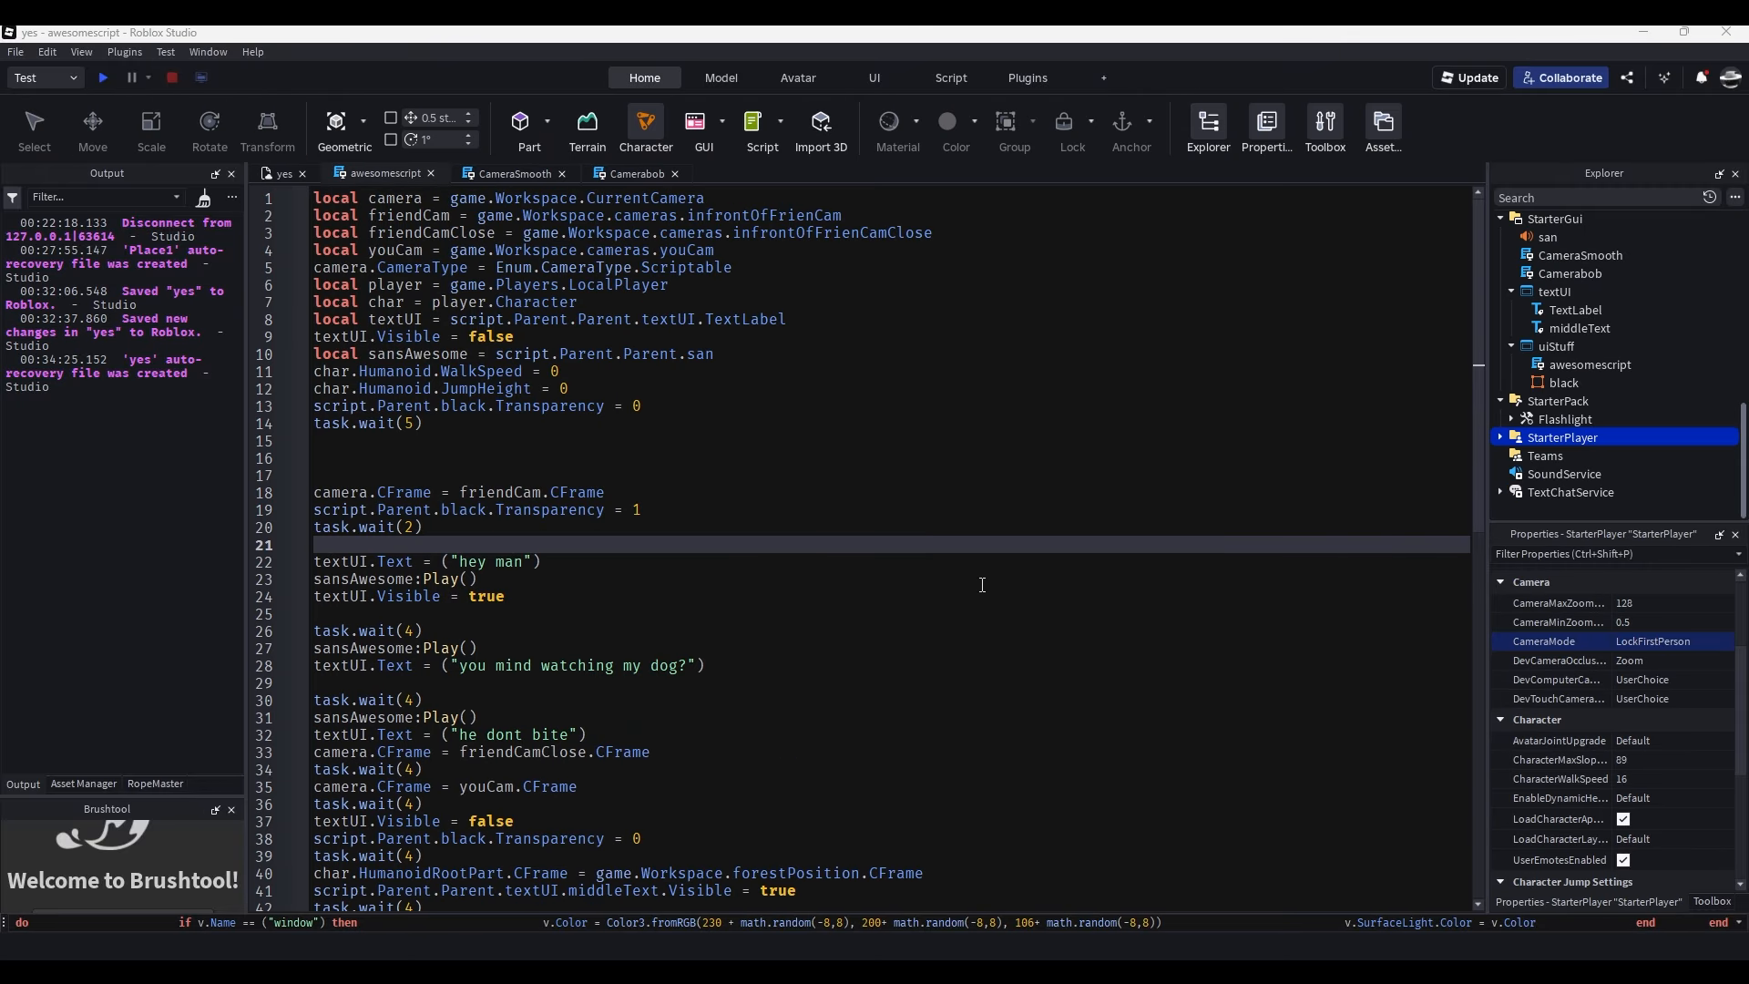
{"action": "left_click", "coordinate": [504, 173]}
{"action": "scroll", "coordinate": [738, 207], "scroll_direction": "down", "scroll_amount": 12}
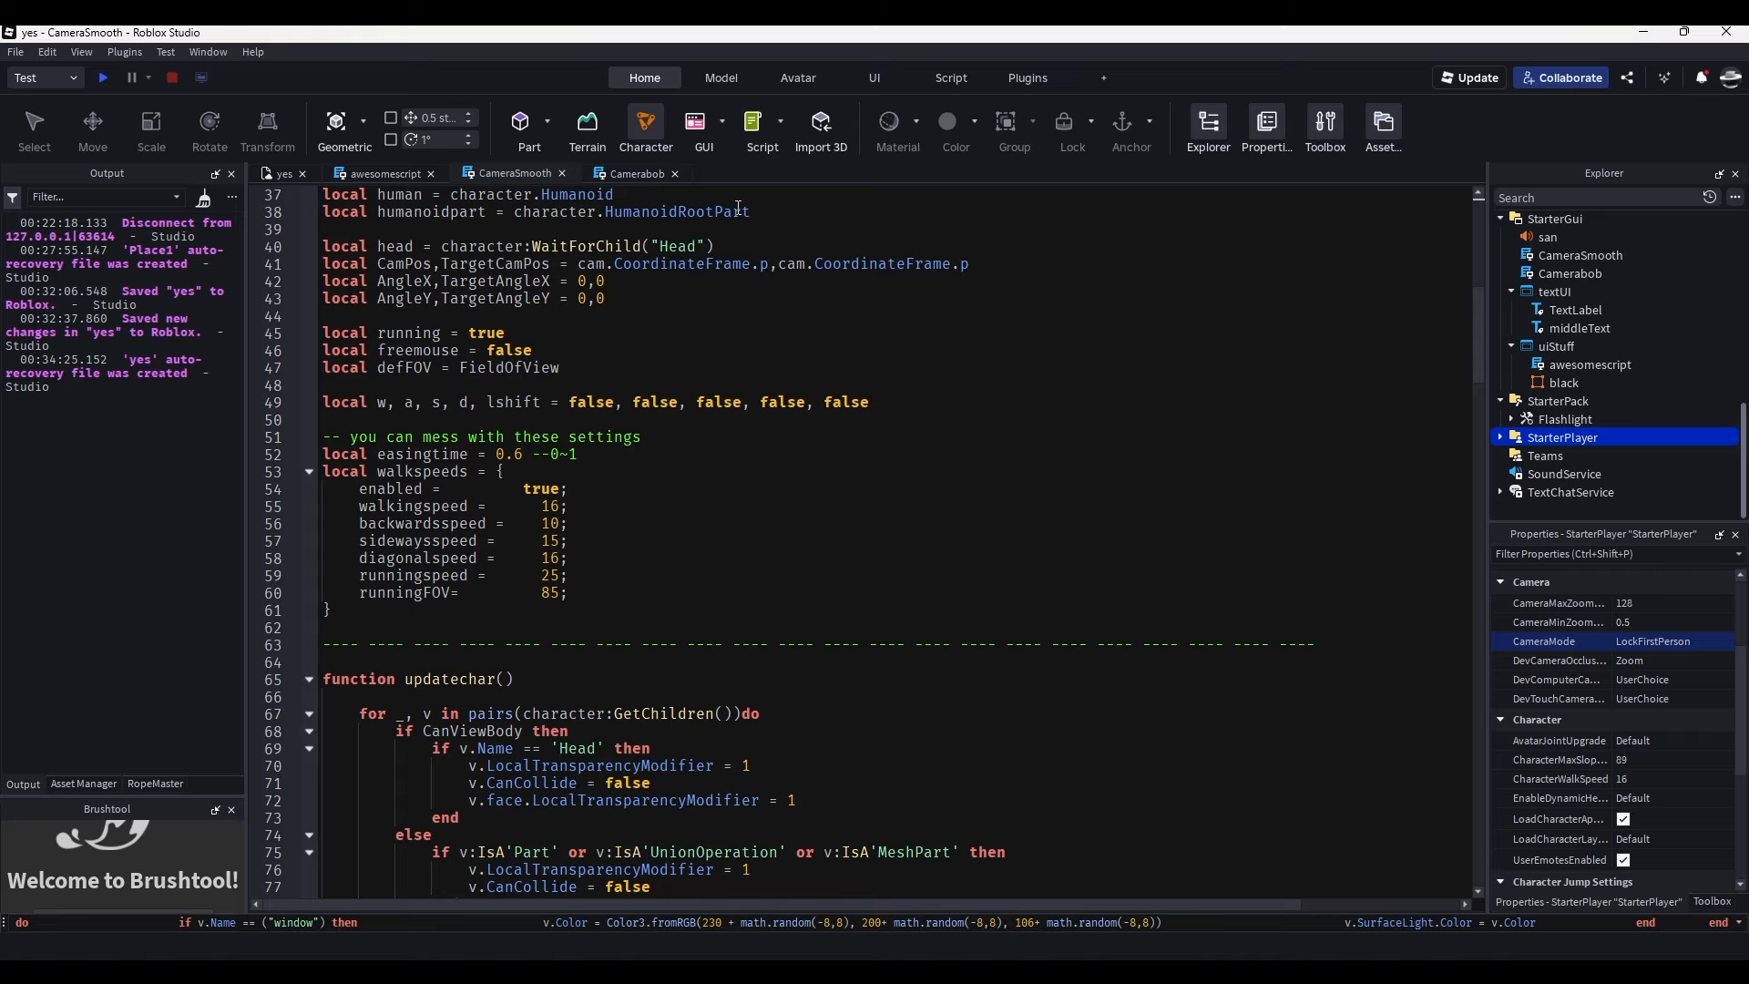
{"action": "left_click", "coordinate": [638, 173]}
{"action": "scroll", "coordinate": [828, 266], "scroll_direction": "down", "scroll_amount": 3}
{"action": "scroll", "coordinate": [695, 435], "scroll_direction": "up", "scroll_amount": 7}
{"action": "scroll", "coordinate": [728, 496], "scroll_direction": "down", "scroll_amount": 4}
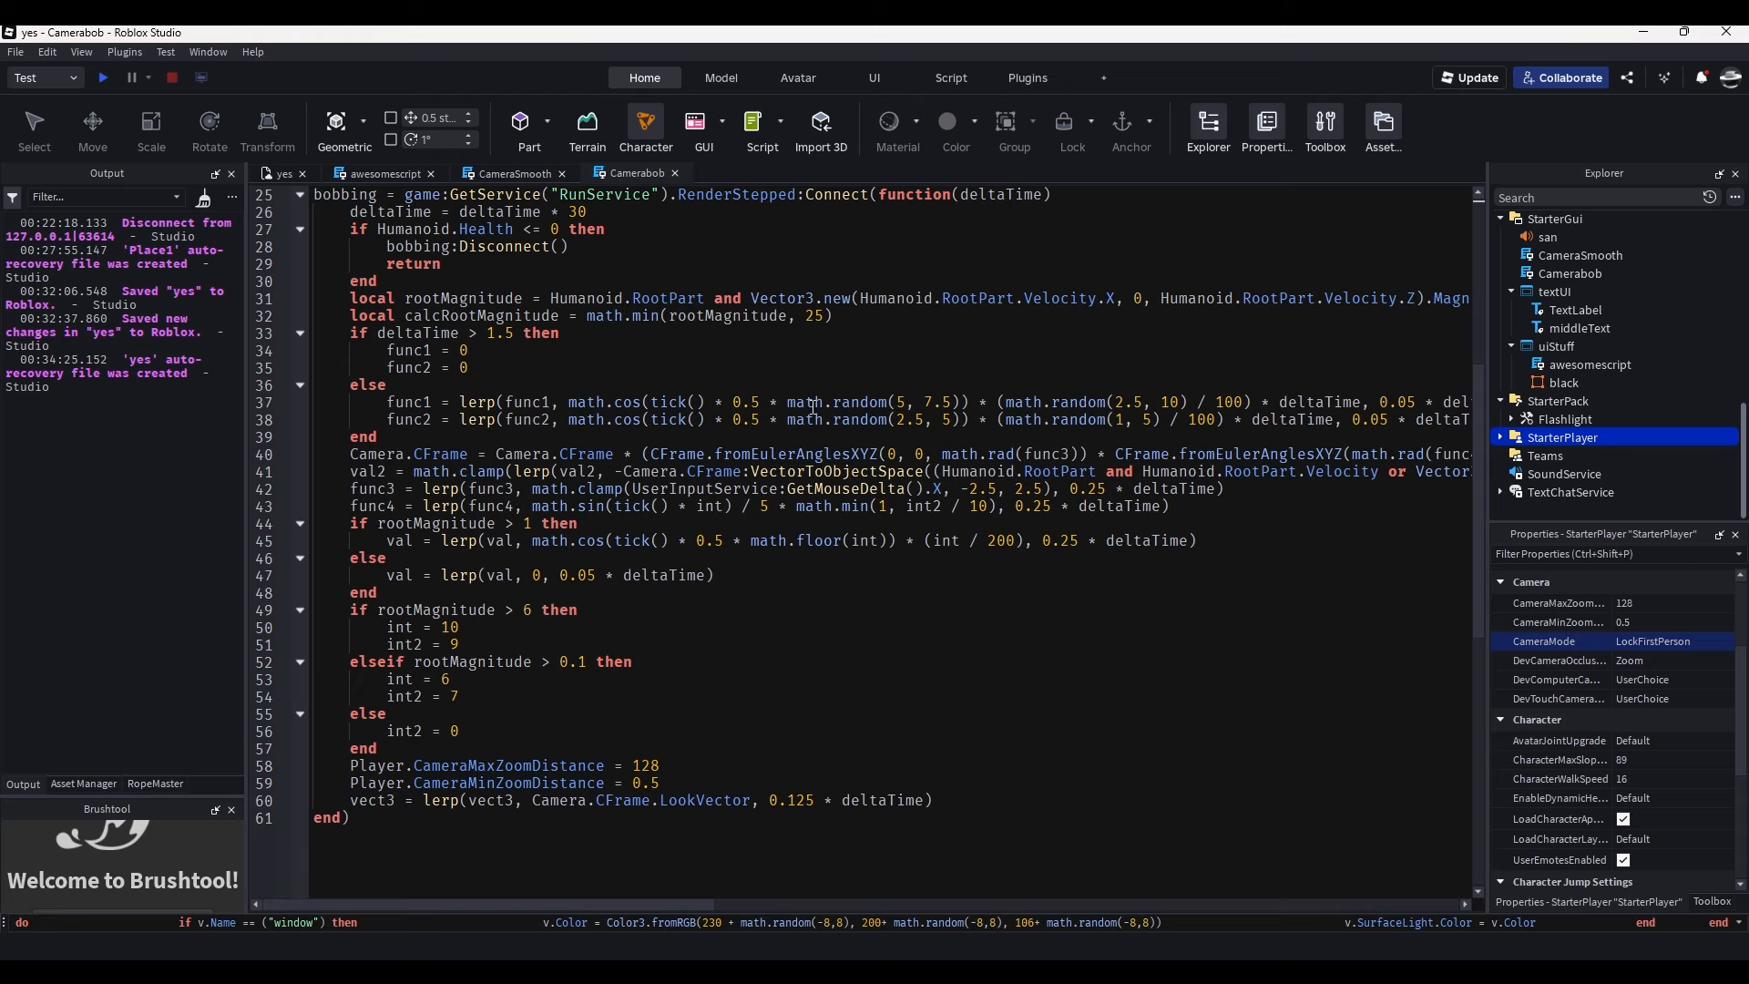
Playtest the place and try out the flashlight in the dark forest.
{"action": "left_click", "coordinate": [280, 173]}
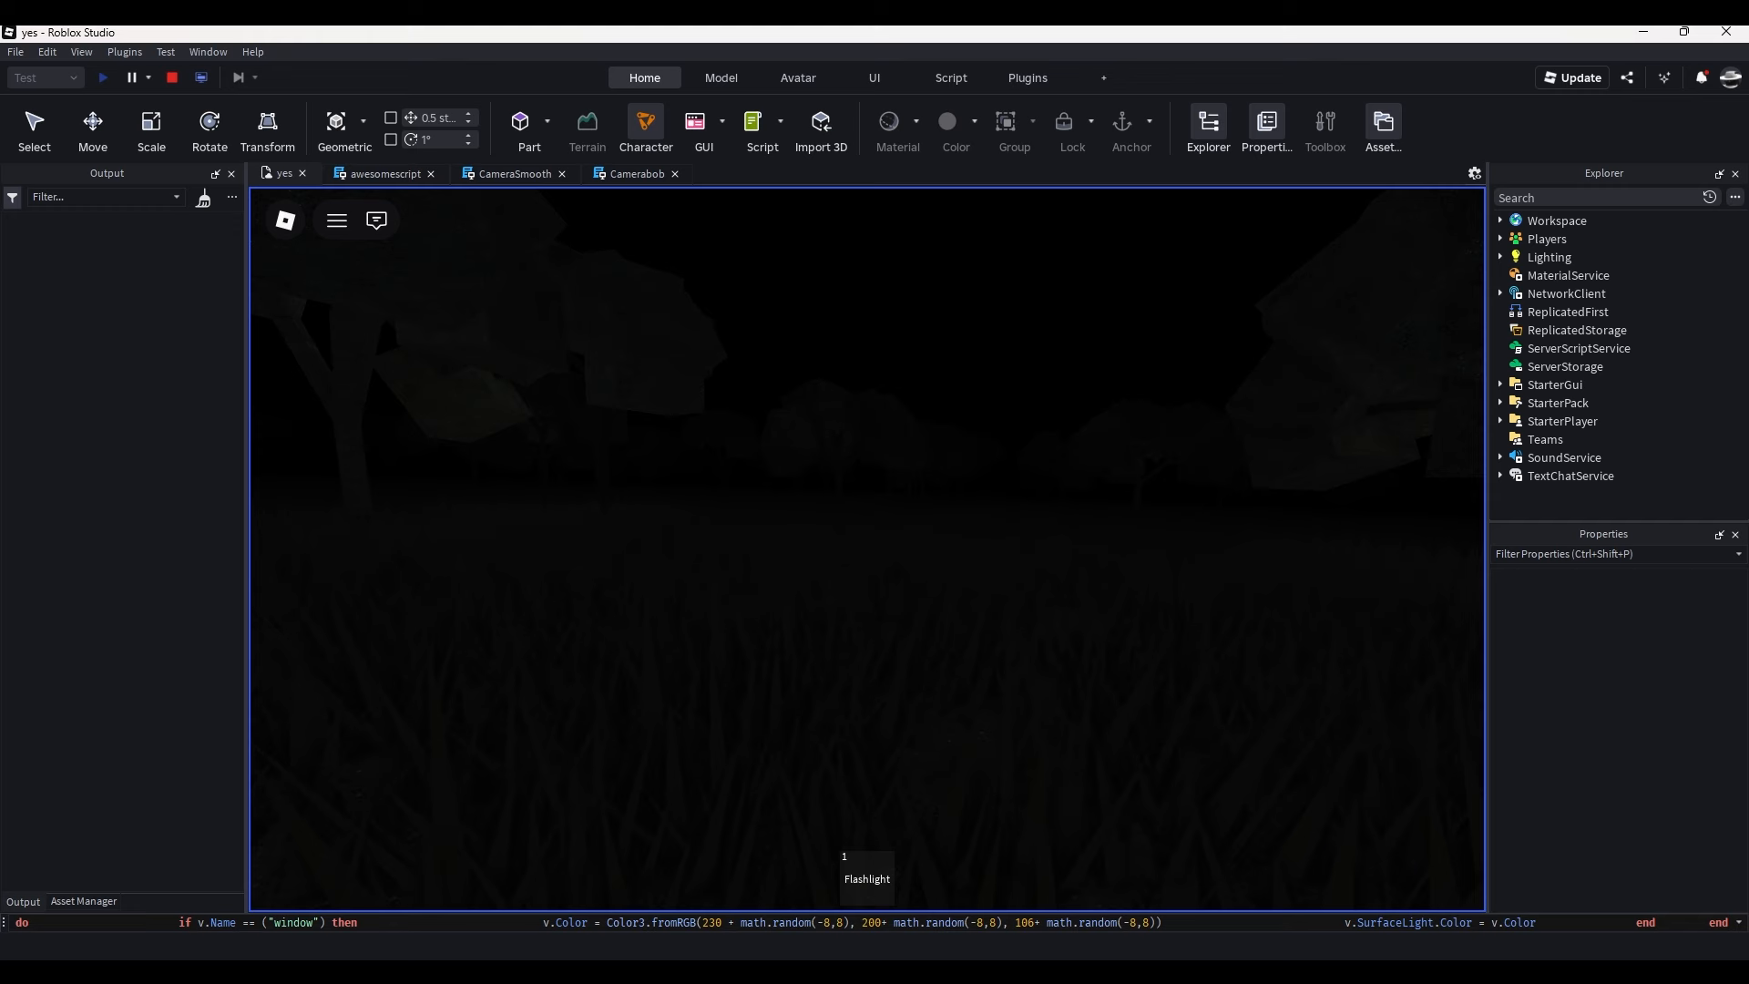
{"action": "key", "text": "1"}
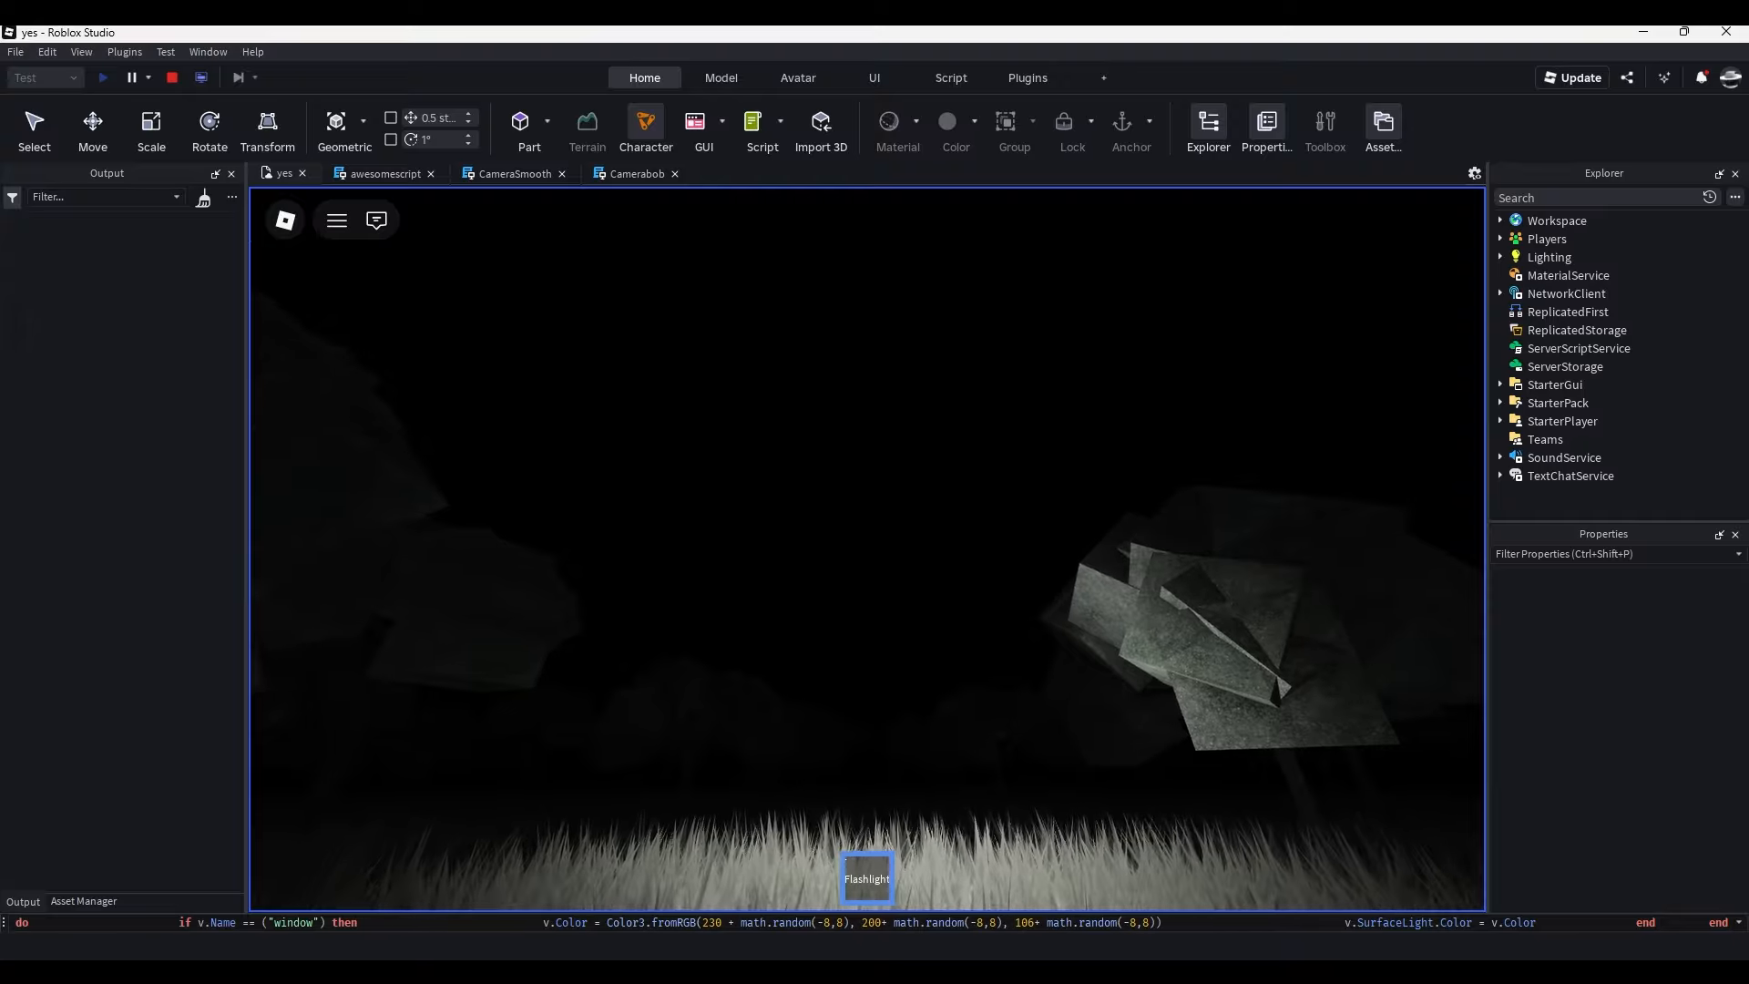
{"action": "key", "text": "f"}
{"action": "key", "text": "Escape"}
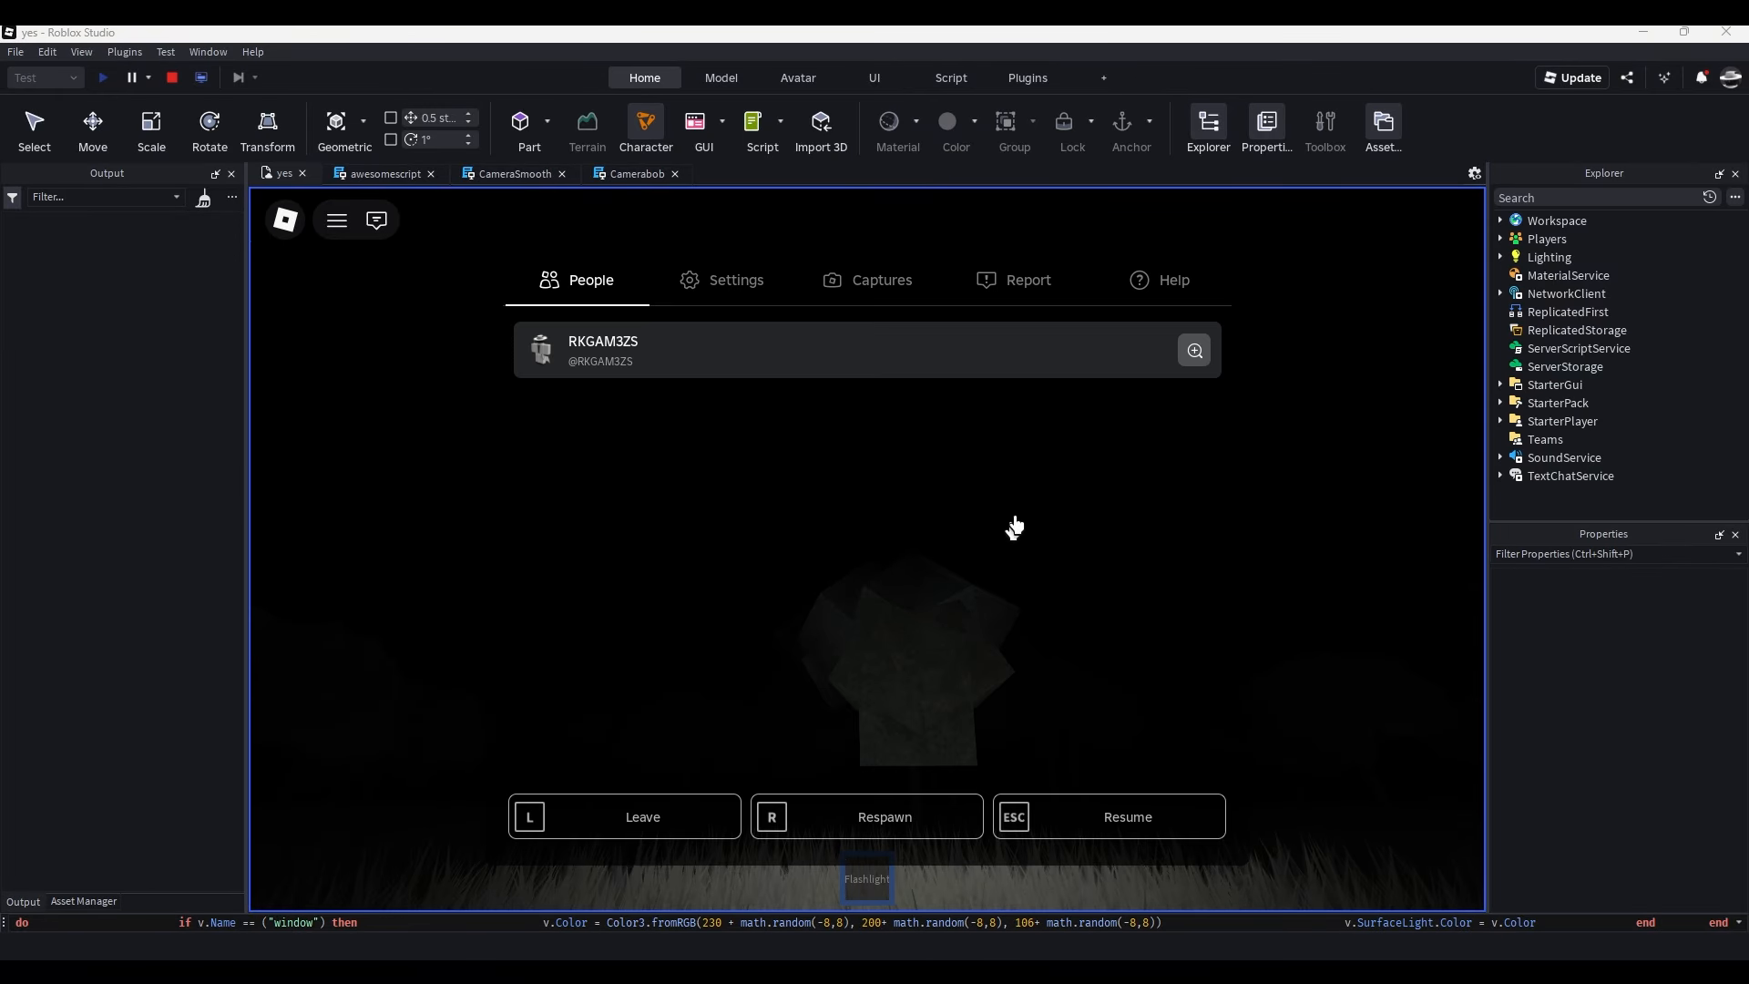
{"action": "key", "text": "Escape"}
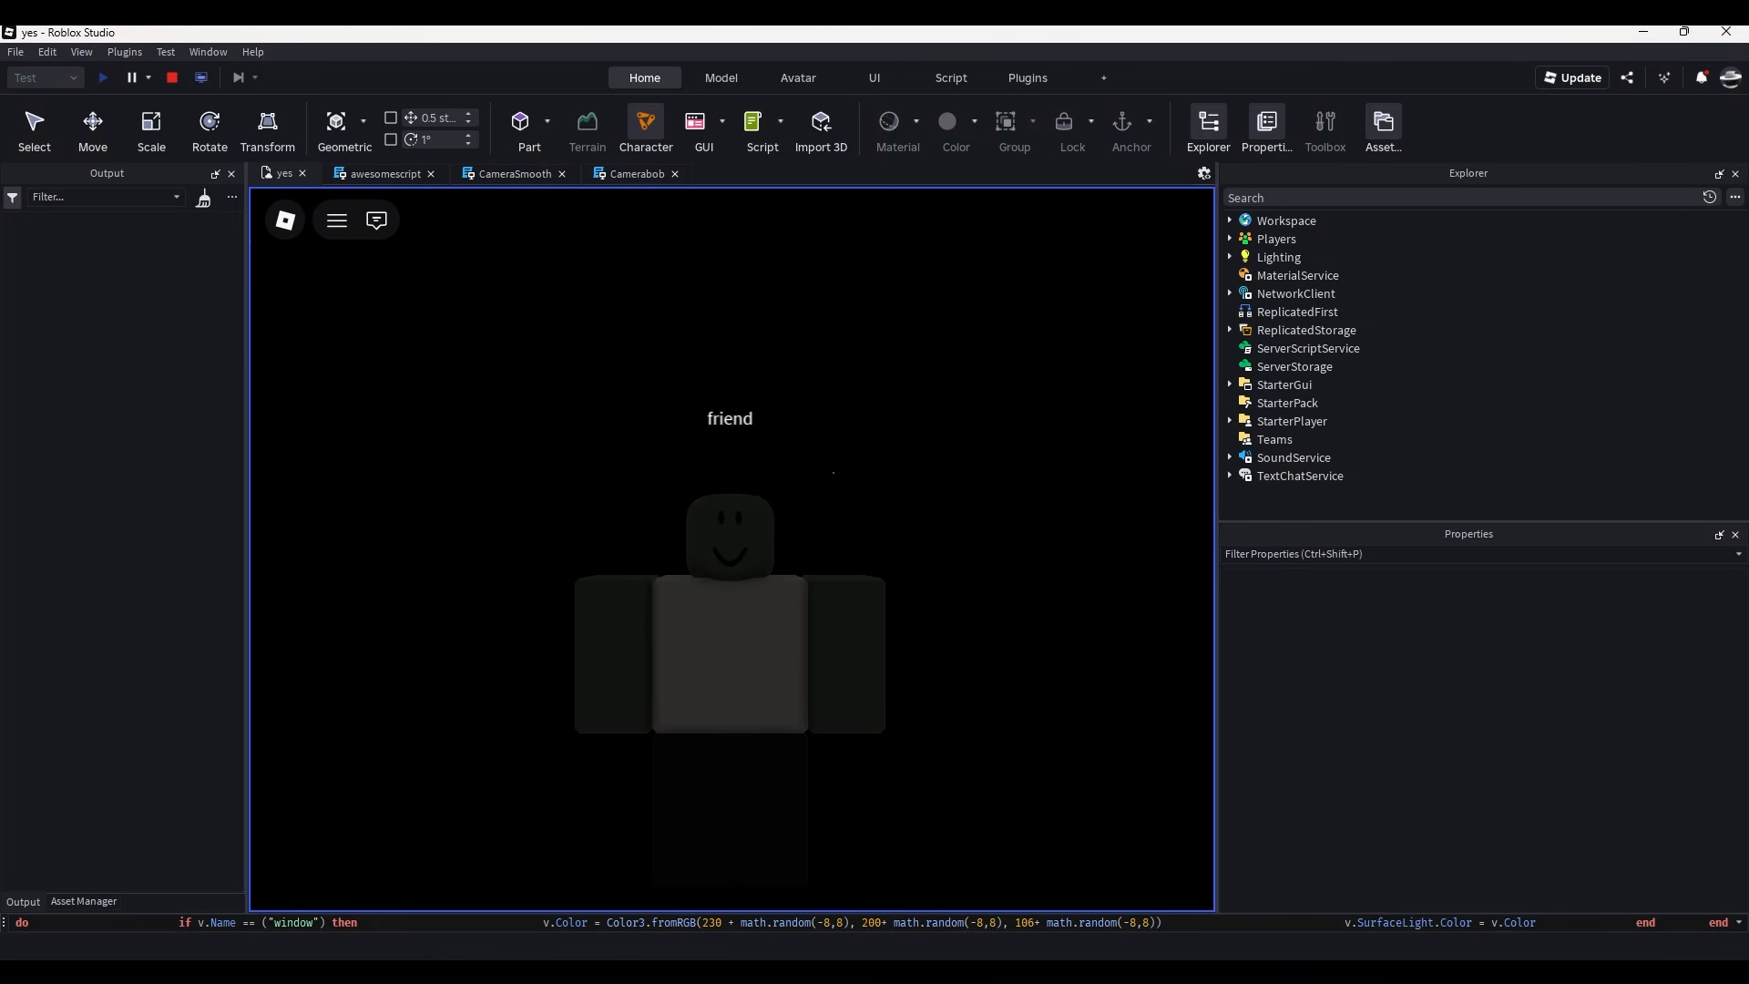
Widen the game view during another playtest, equip and unequip the flashlight in the forest, and end the test.
{"action": "left_click_drag", "start_coordinate": [1216, 693], "coordinate": [1486, 693]}
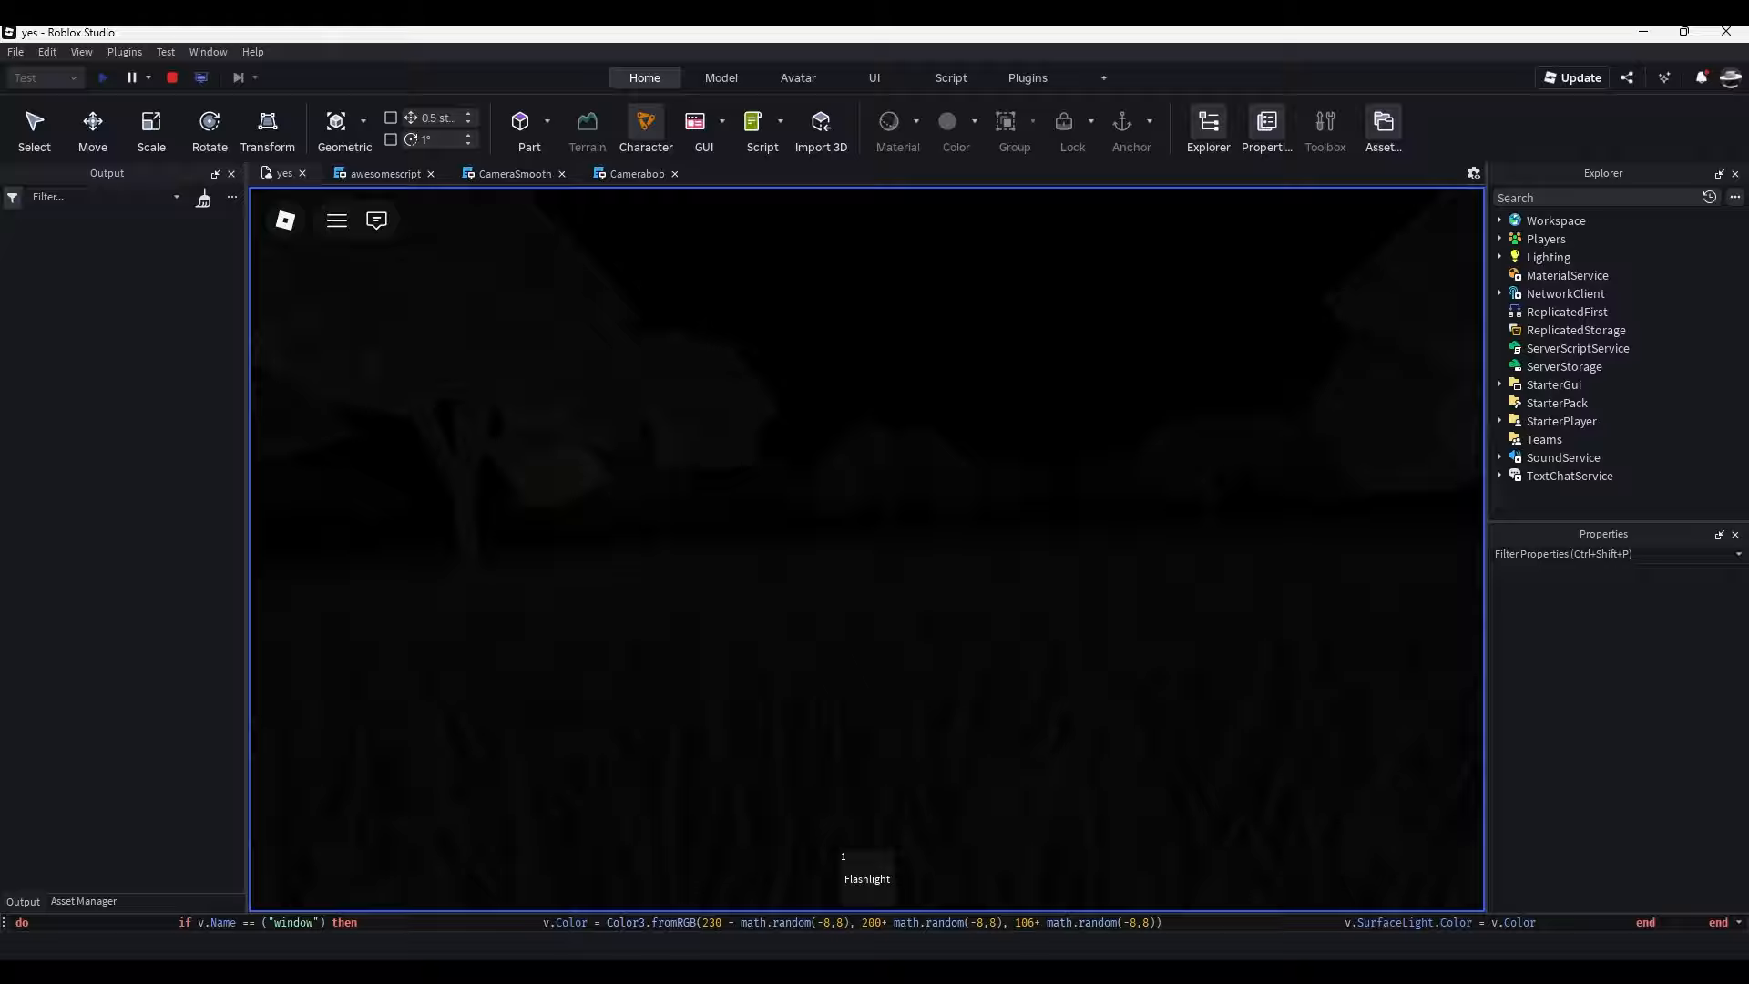
{"action": "key", "text": "1"}
{"action": "key", "text": "1"}
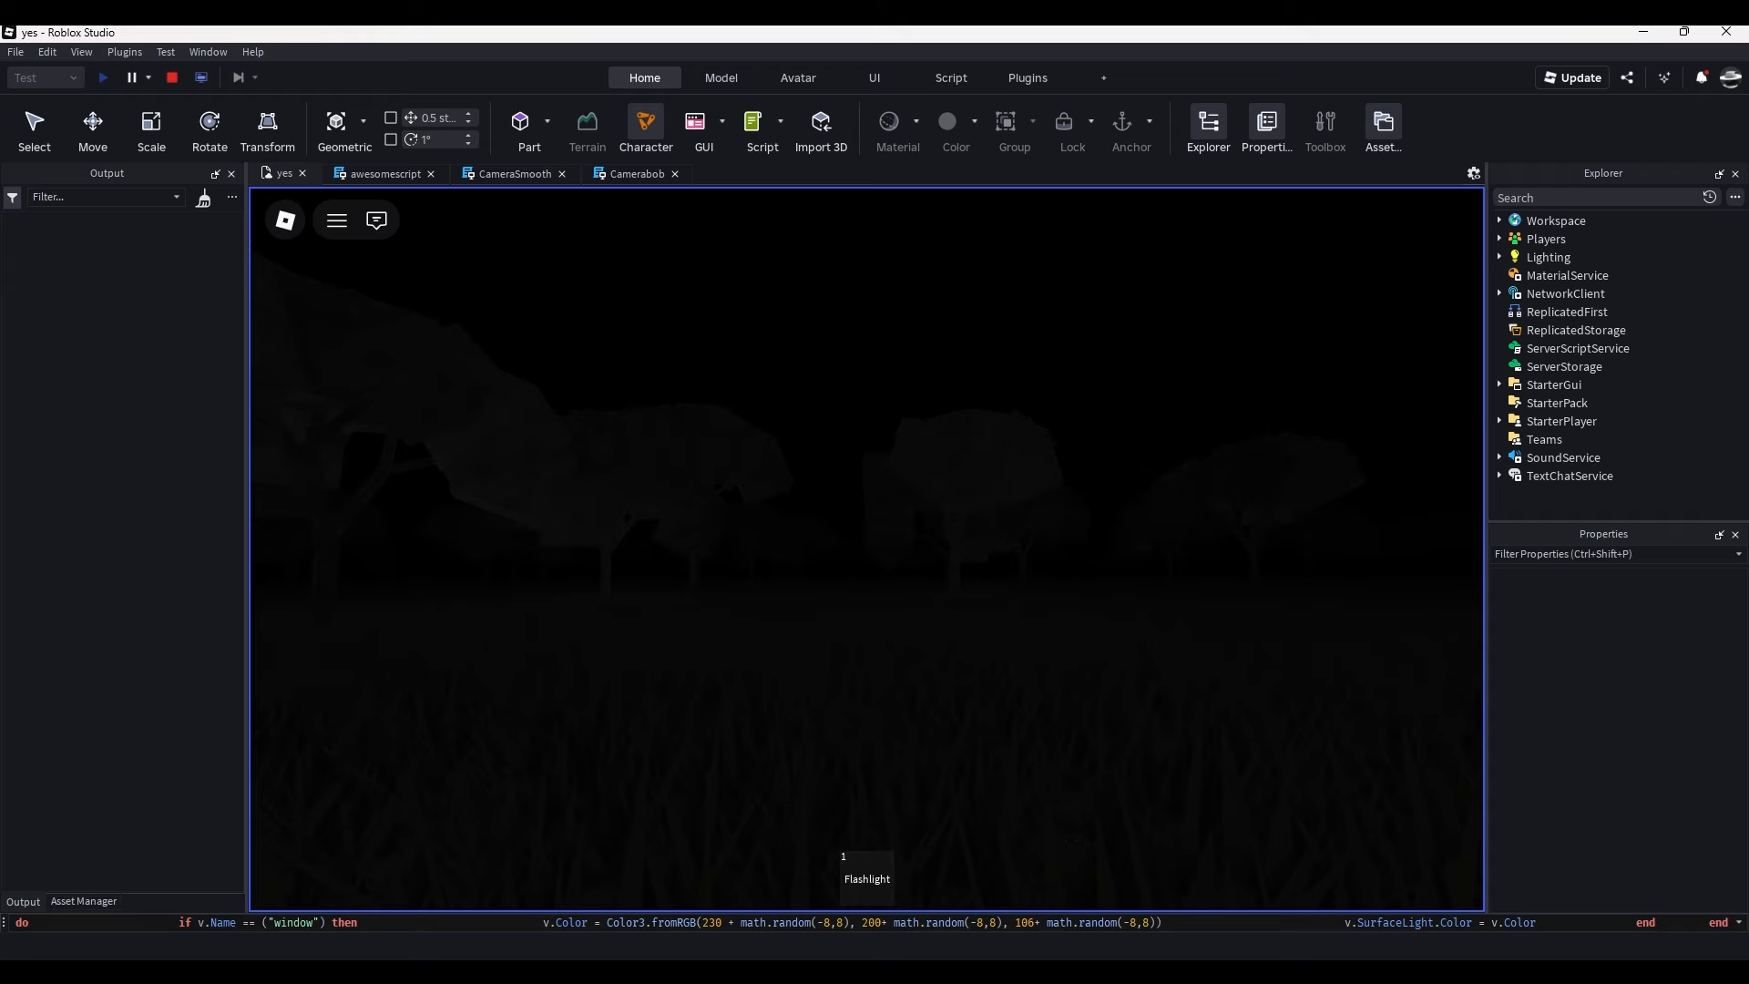
{"action": "key", "text": "shift+F5"}
Review the dialogue, objective and flashlight lines at the end of awesomescript, enlarging the code text.
{"action": "left_click", "coordinate": [739, 662]}
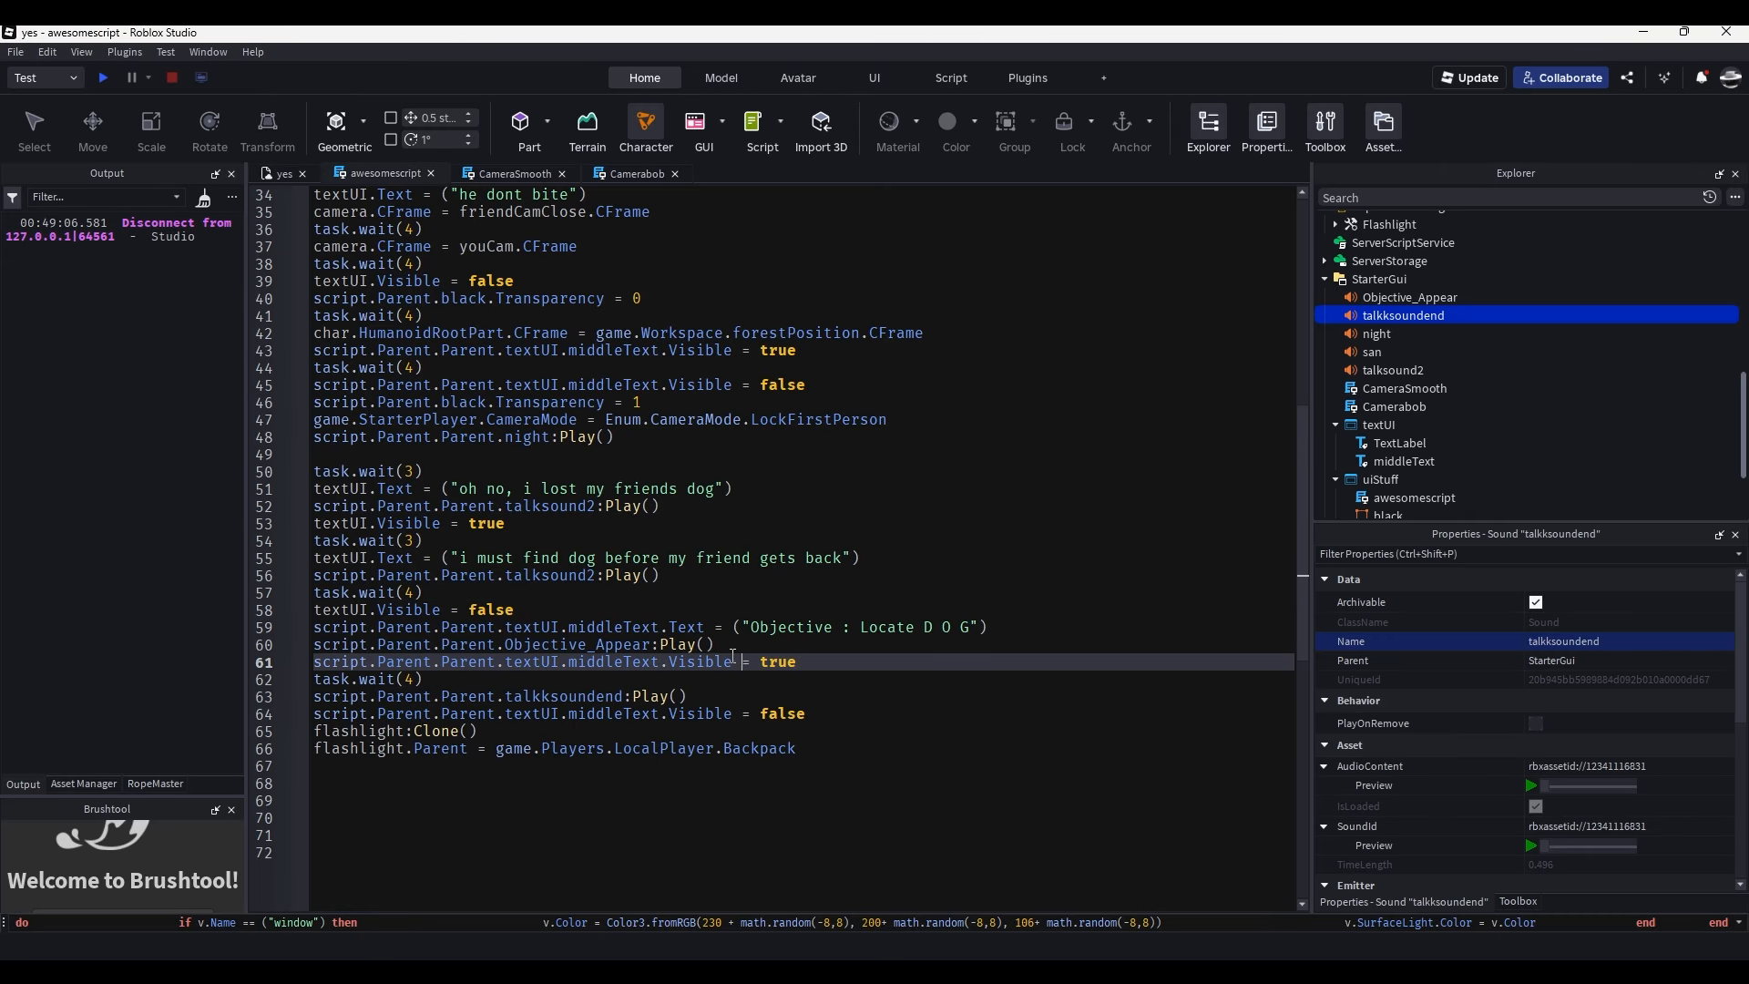
{"action": "scroll", "coordinate": [722, 597], "scroll_direction": "up", "scroll_amount": 2, "text": "ctrl"}
{"action": "left_click", "coordinate": [286, 173]}
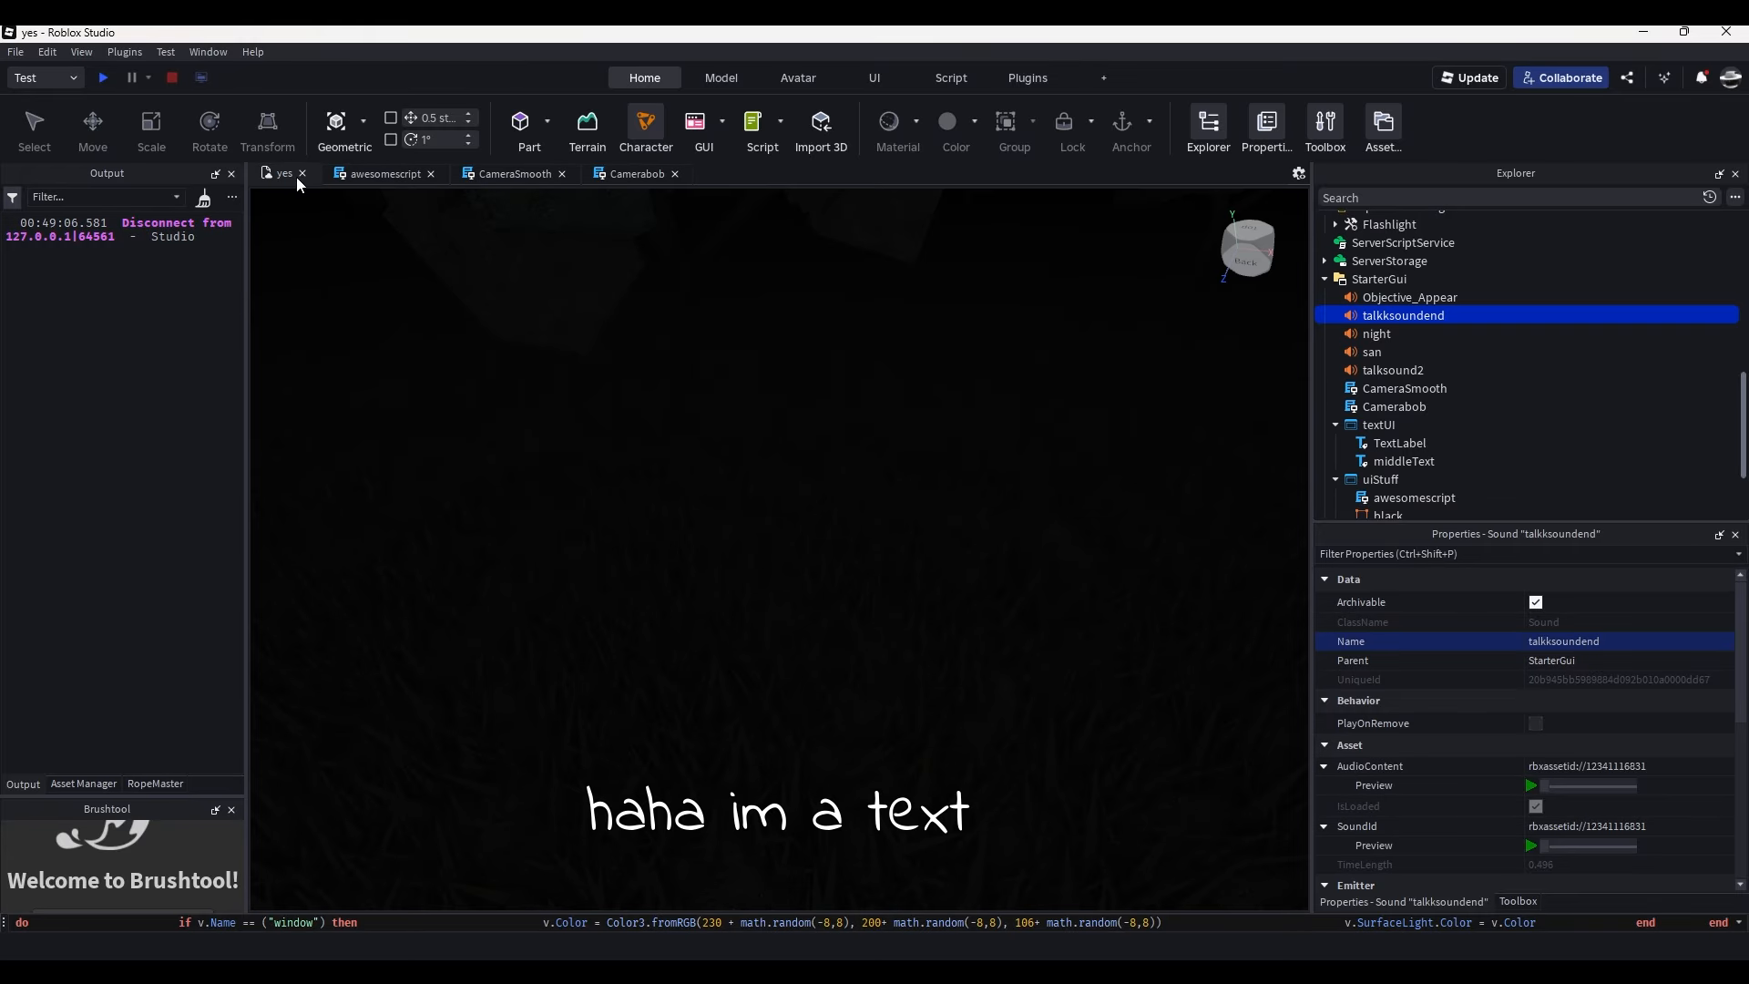
{"action": "left_click", "coordinate": [385, 173]}
{"action": "scroll", "coordinate": [782, 709], "scroll_direction": "down", "scroll_amount": 1}
{"action": "left_click", "coordinate": [838, 783]}
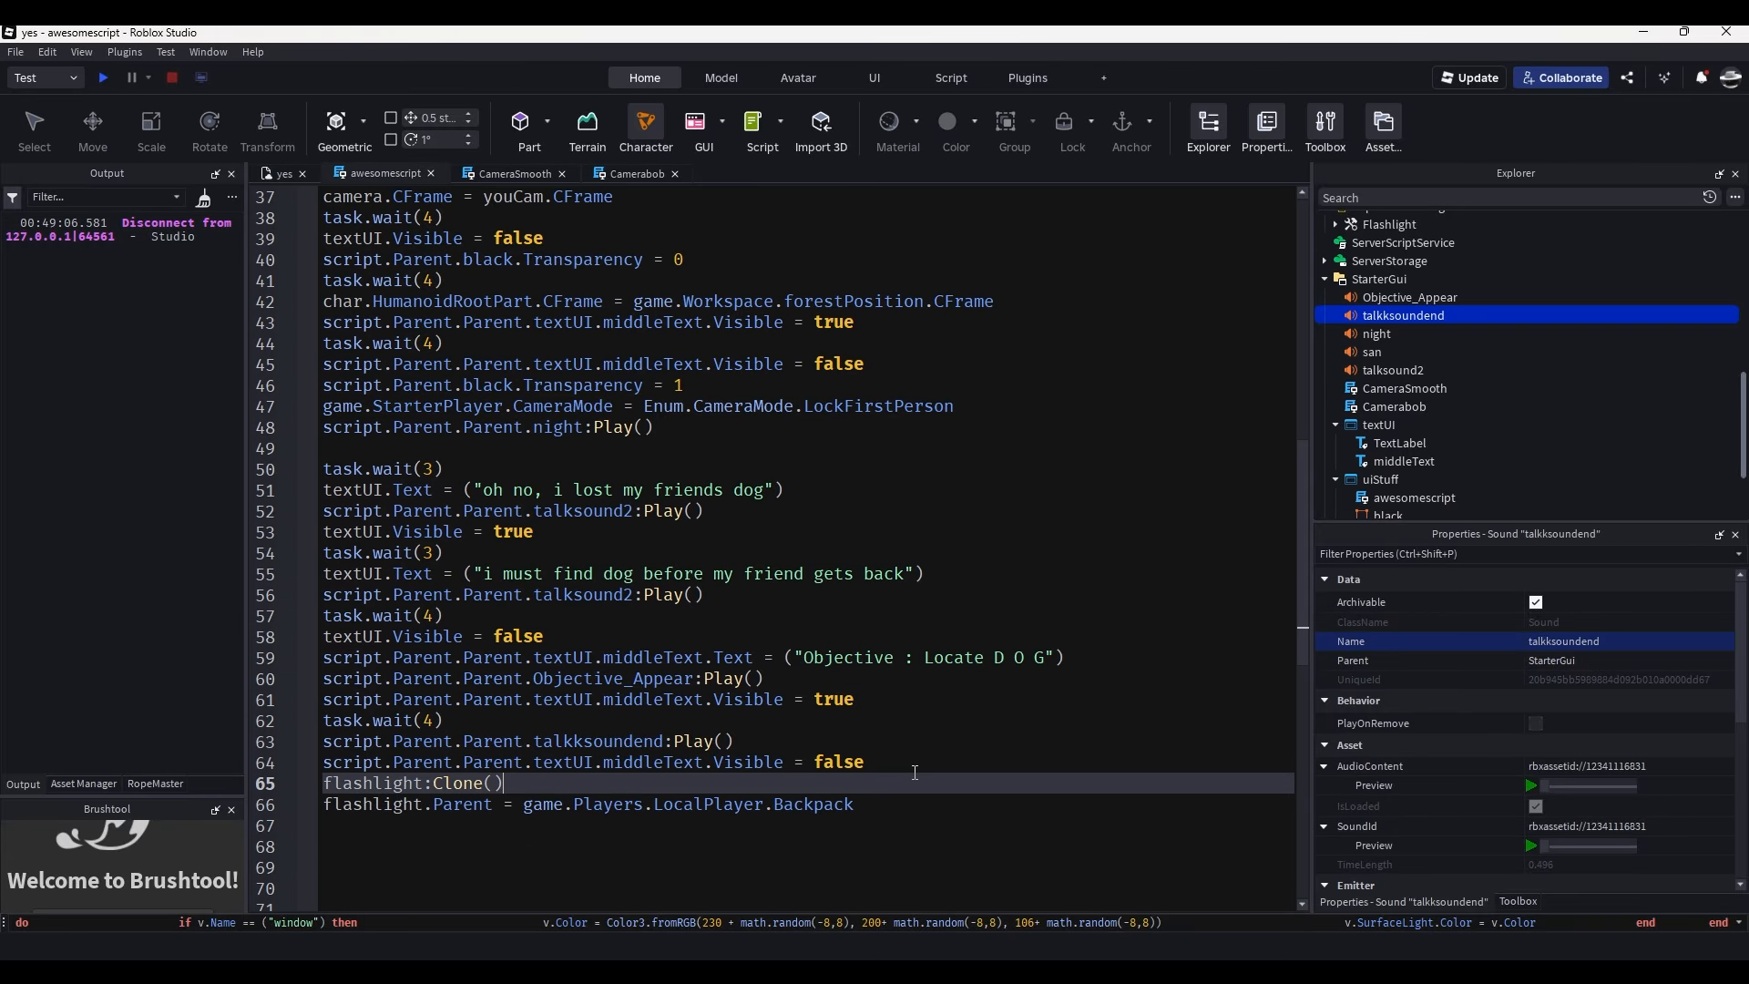
Insert char.Humanoid.WalkSpeed = 16 after the last task.wait(4) in awesomescript, reusing the WalkSpeed line from the beginning.
{"action": "left_click", "coordinate": [820, 736]}
{"action": "left_click", "coordinate": [813, 727]}
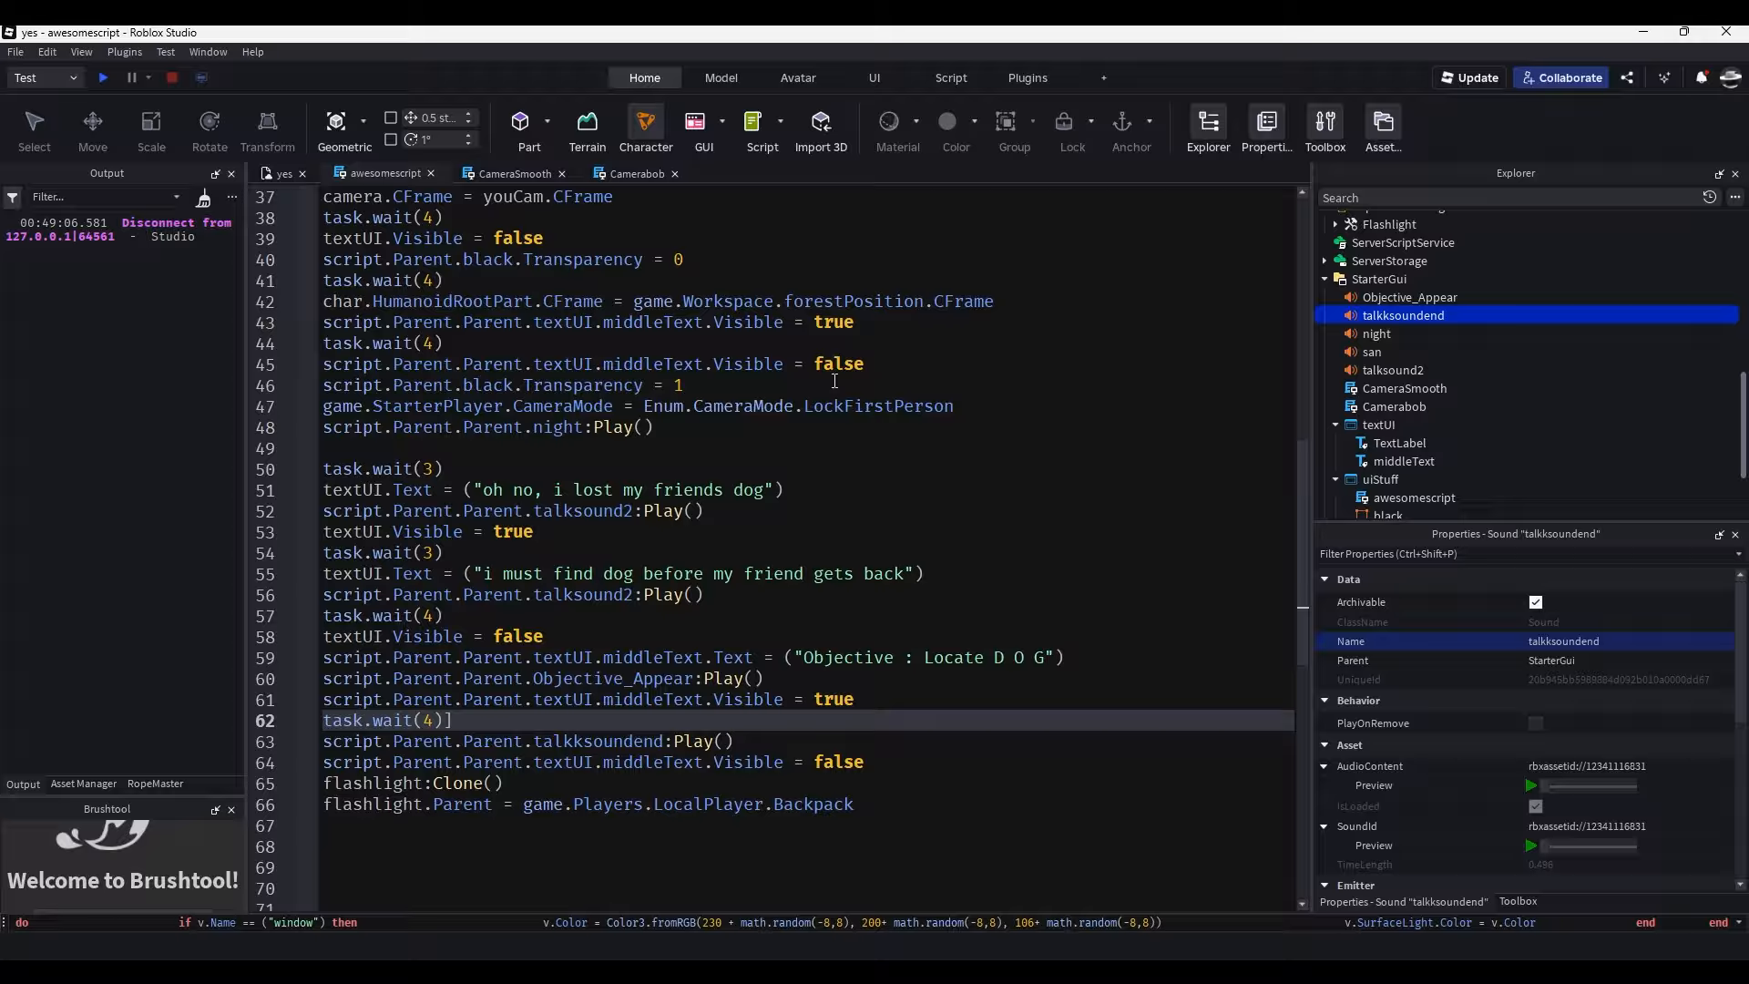
{"action": "scroll", "coordinate": [846, 418], "scroll_direction": "up", "scroll_amount": 12}
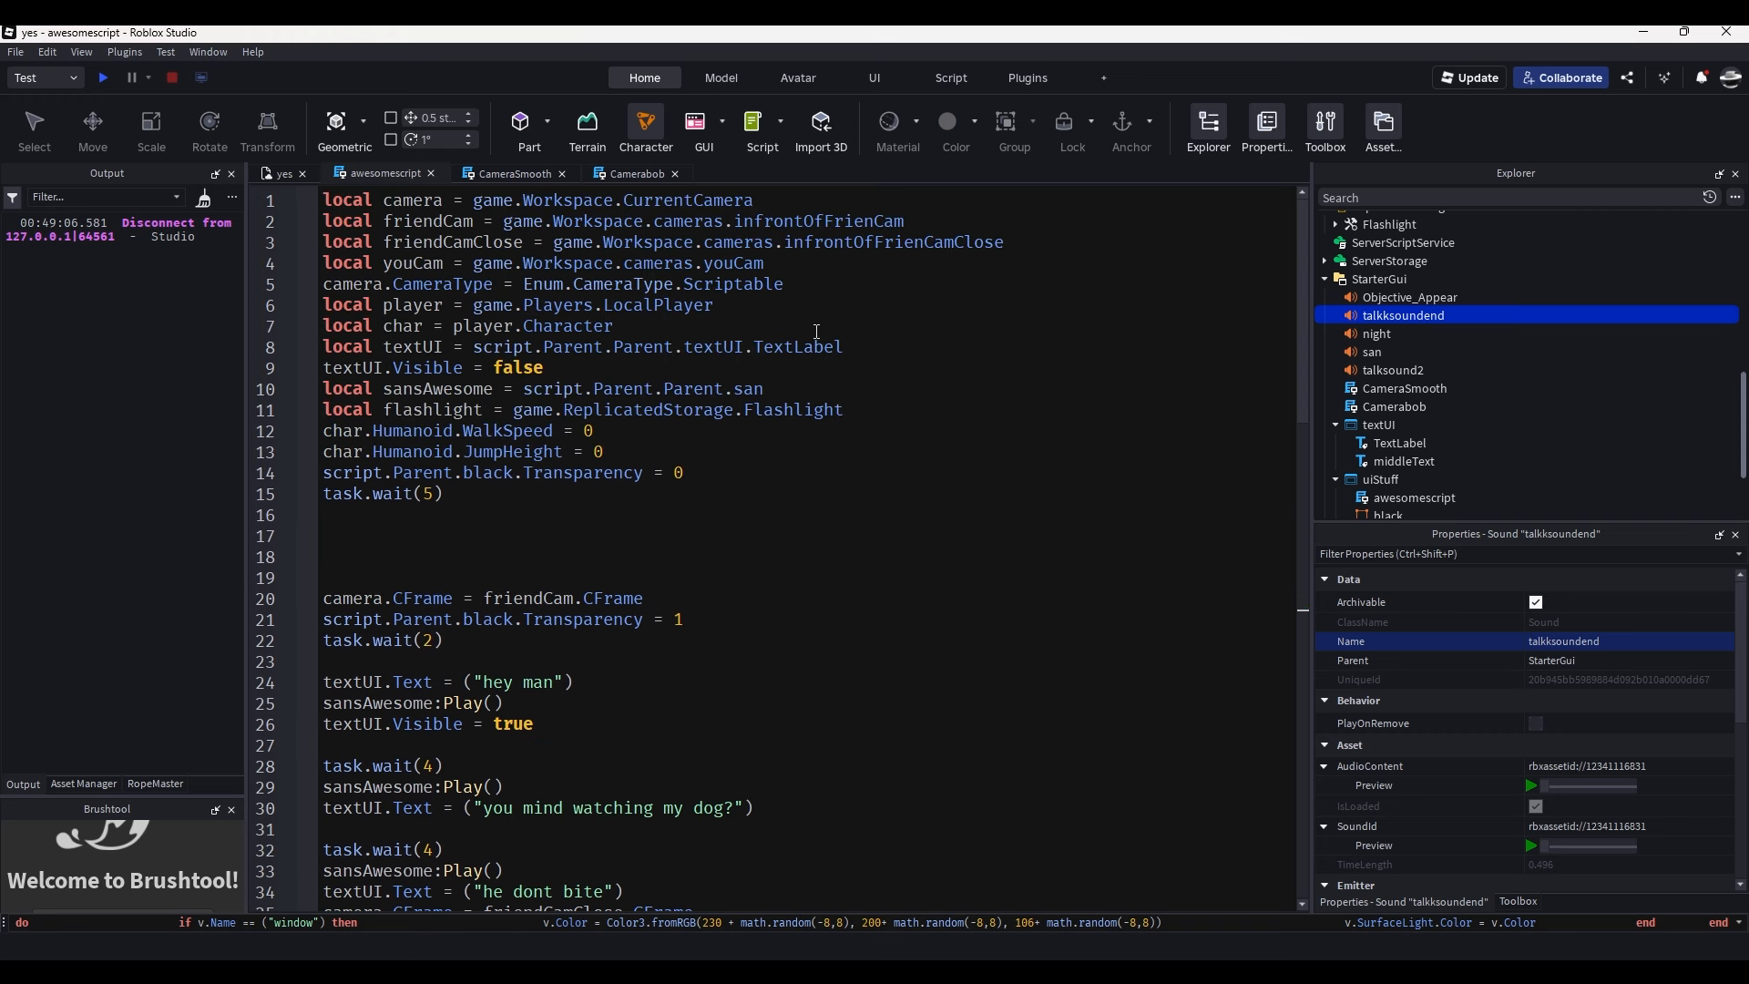
{"action": "left_click_drag", "start_coordinate": [655, 432], "coordinate": [216, 435]}
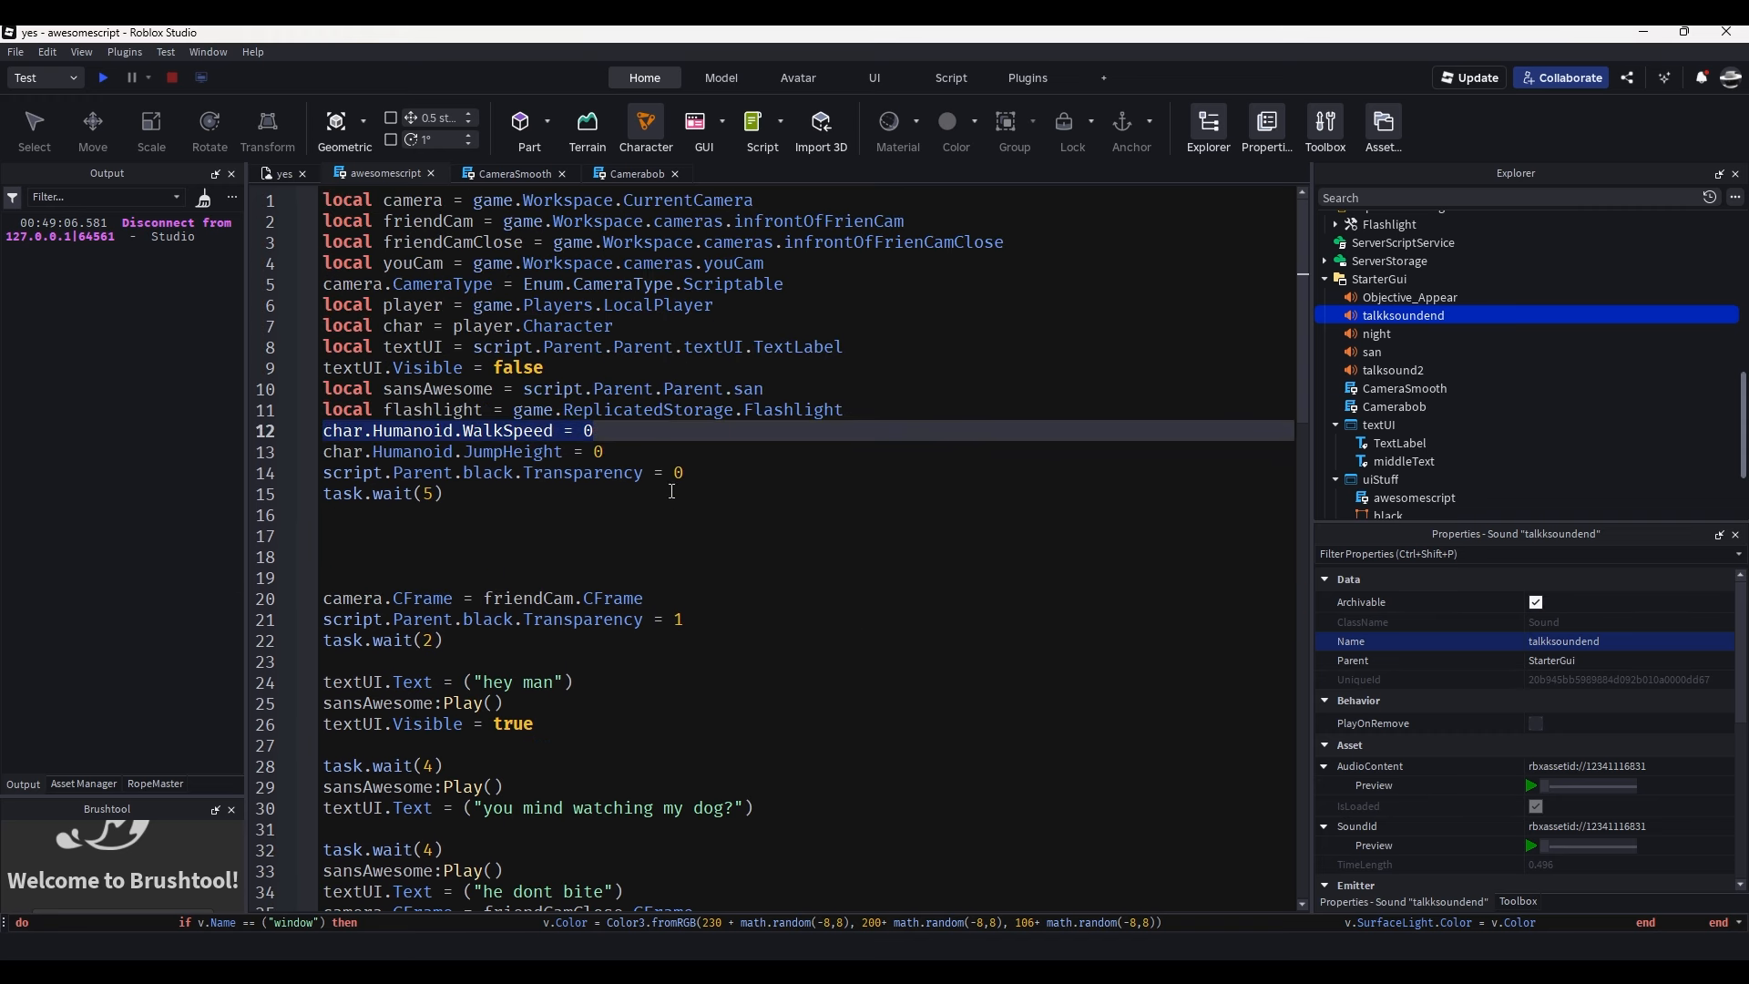
{"action": "scroll", "coordinate": [671, 492], "scroll_direction": "down", "scroll_amount": 15}
{"action": "left_click", "coordinate": [515, 548]}
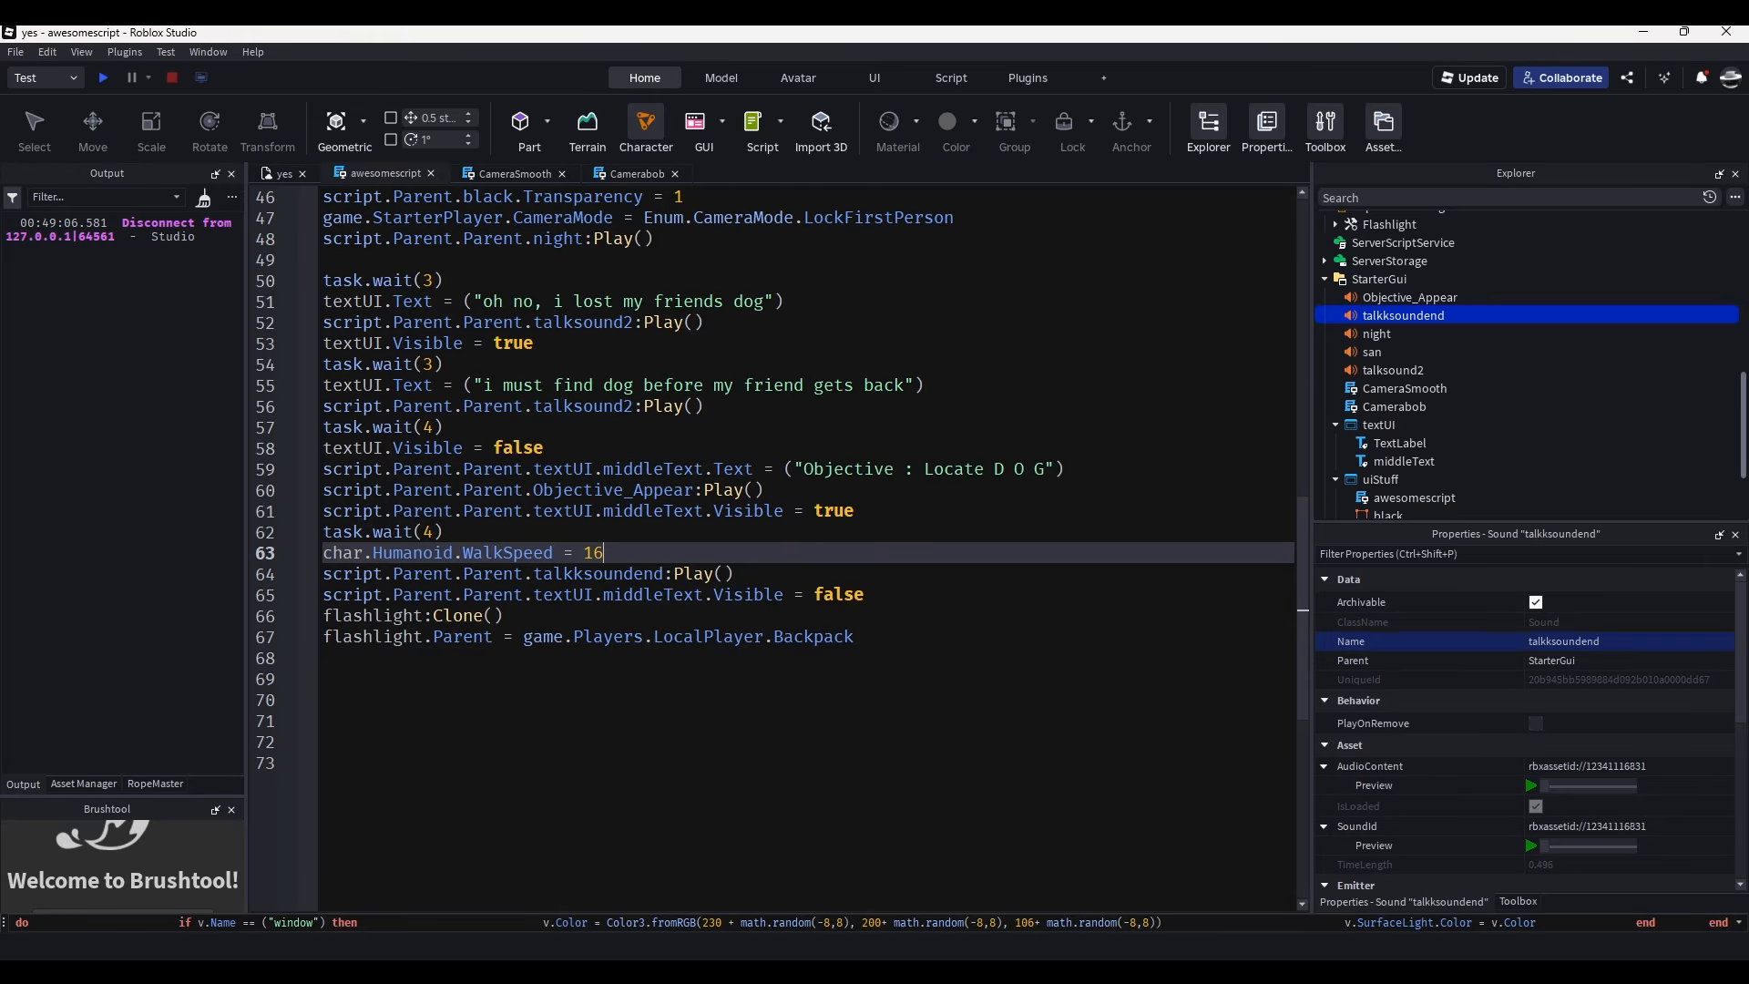
Playtest the walk speed change, switching on the flashlight and walking through the forest.
{"action": "key", "text": "F5"}
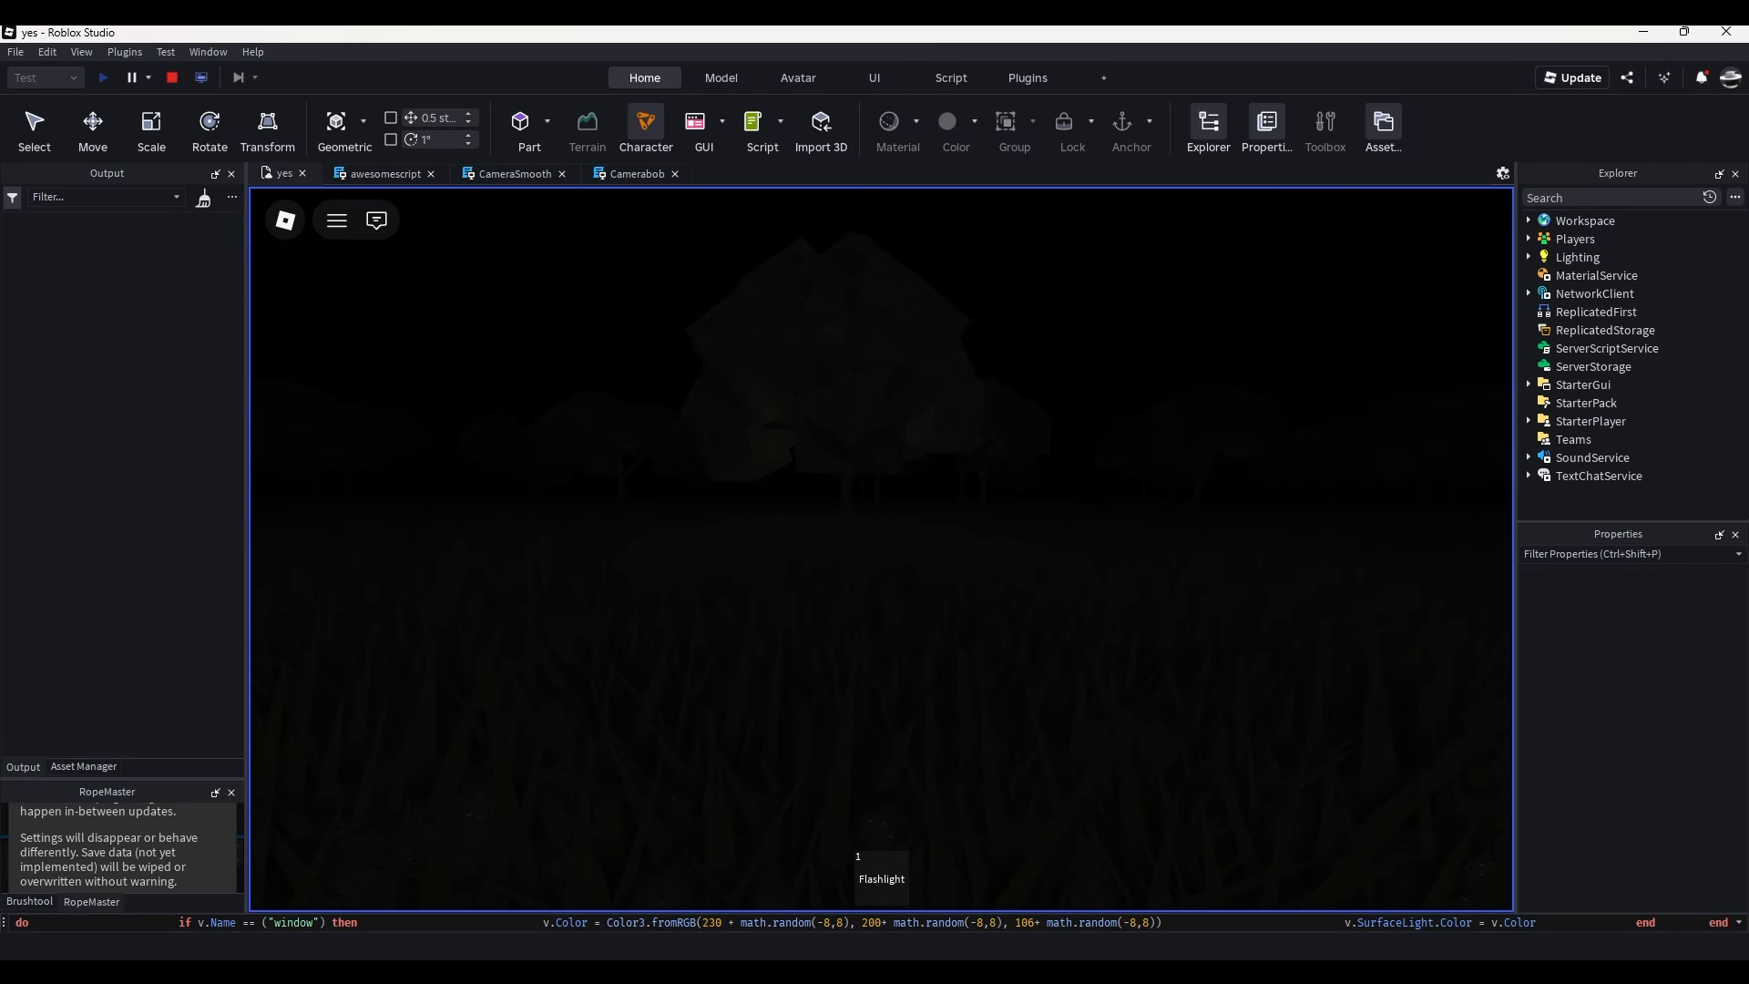
{"action": "key", "text": "1"}
{"action": "key", "text": "f"}
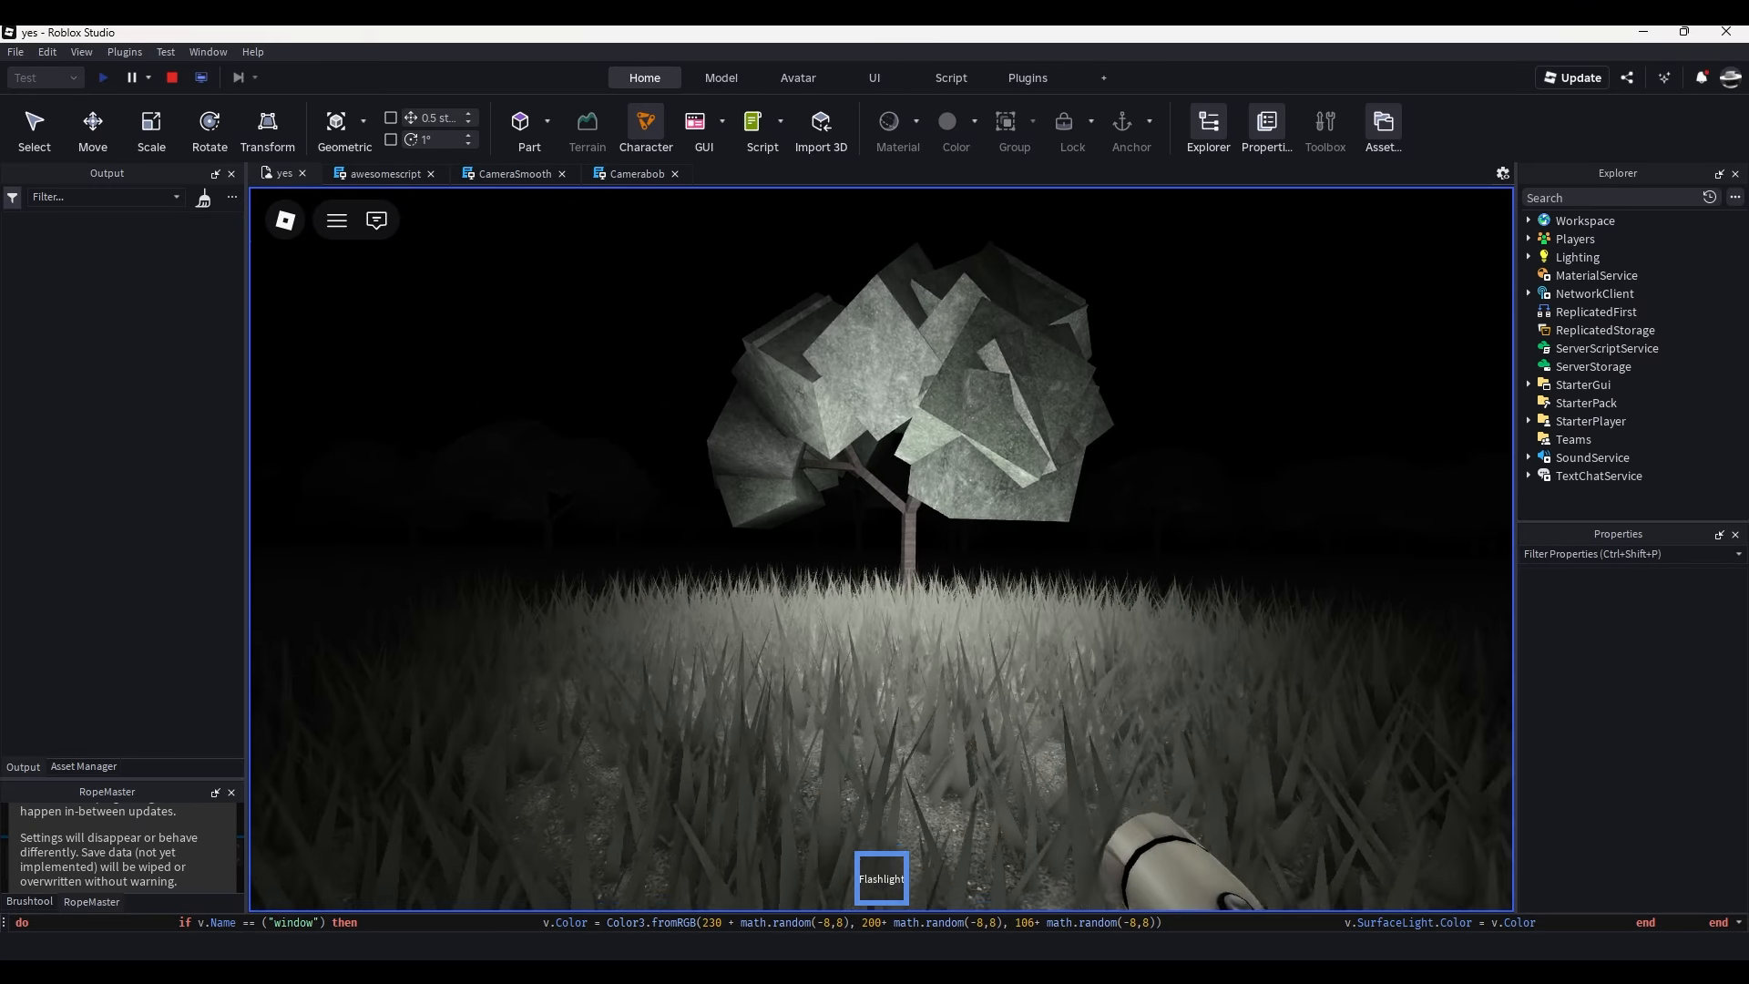
{"action": "key", "text": "w"}
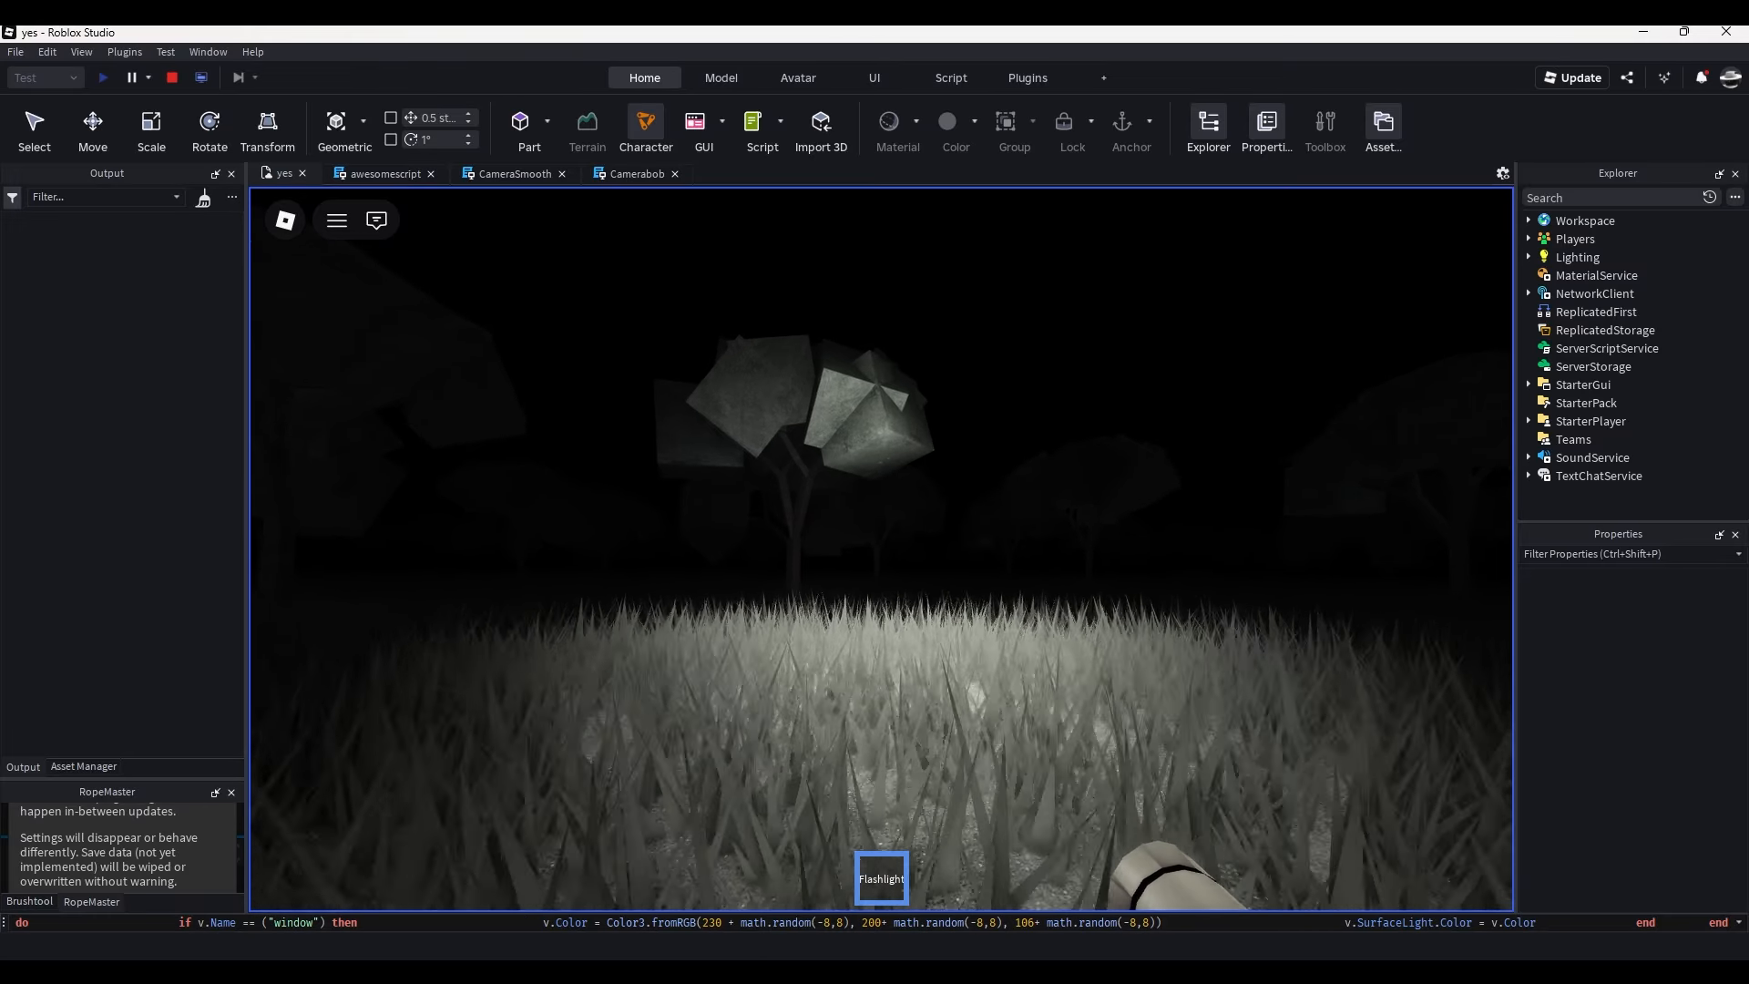
{"action": "key", "text": "w"}
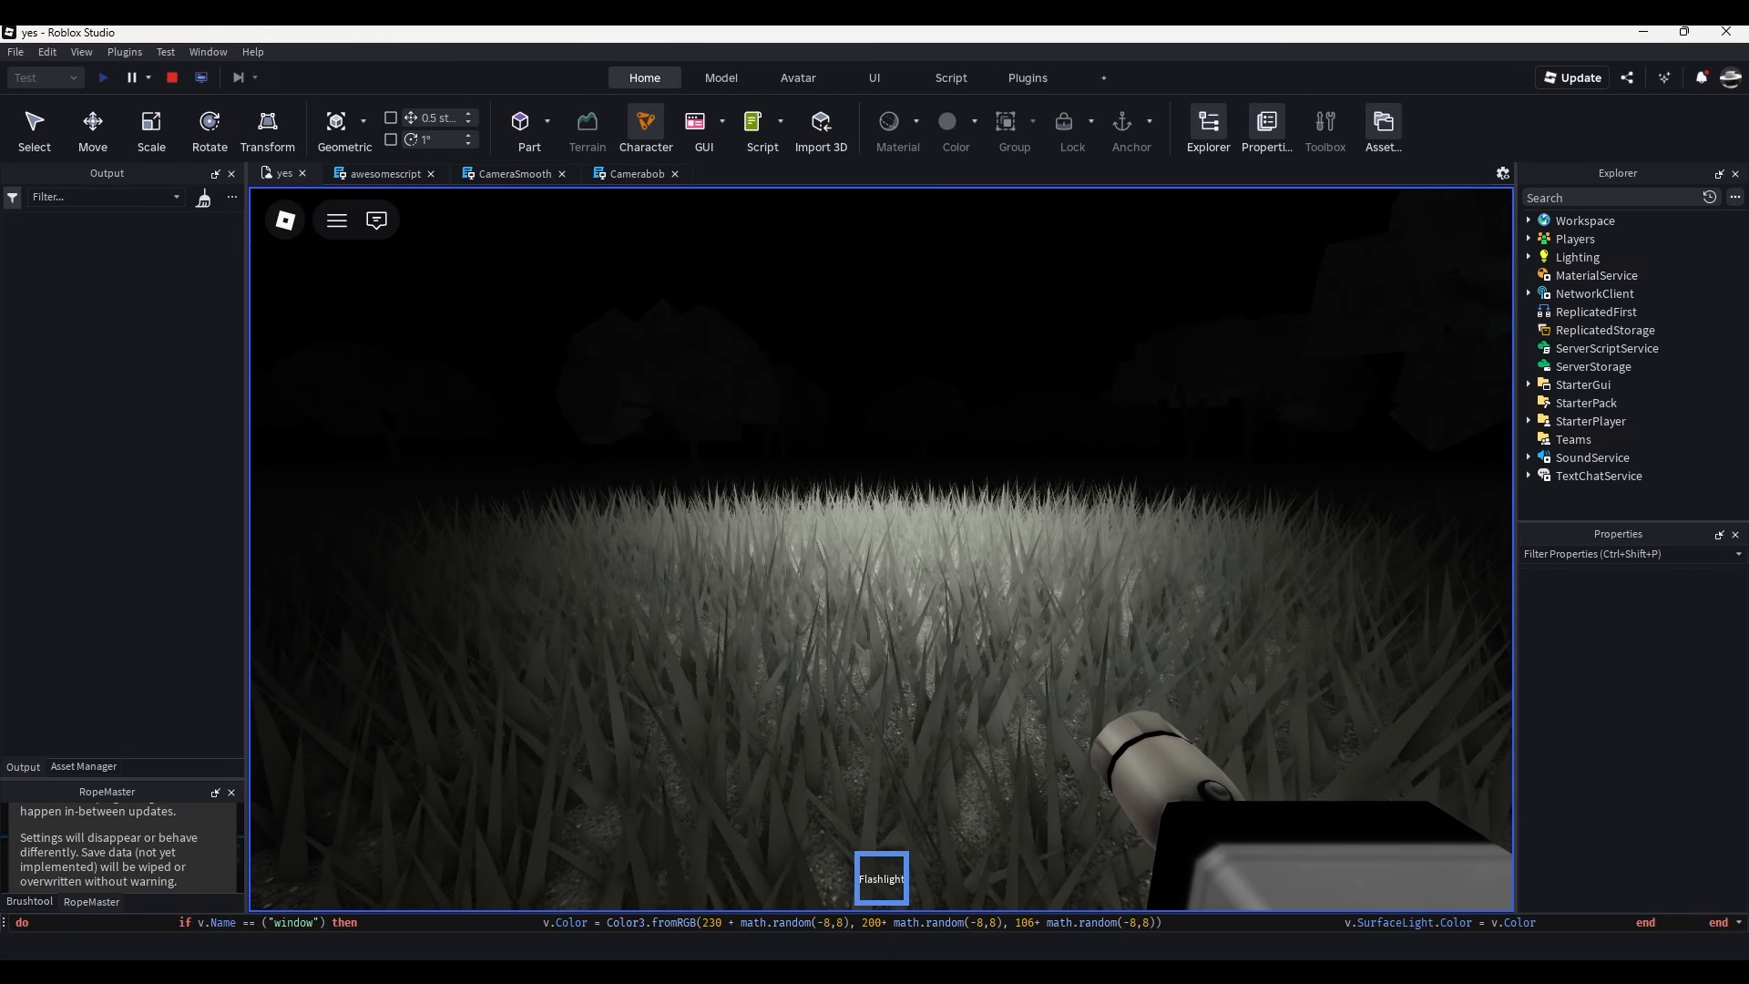
{"action": "key", "text": "w"}
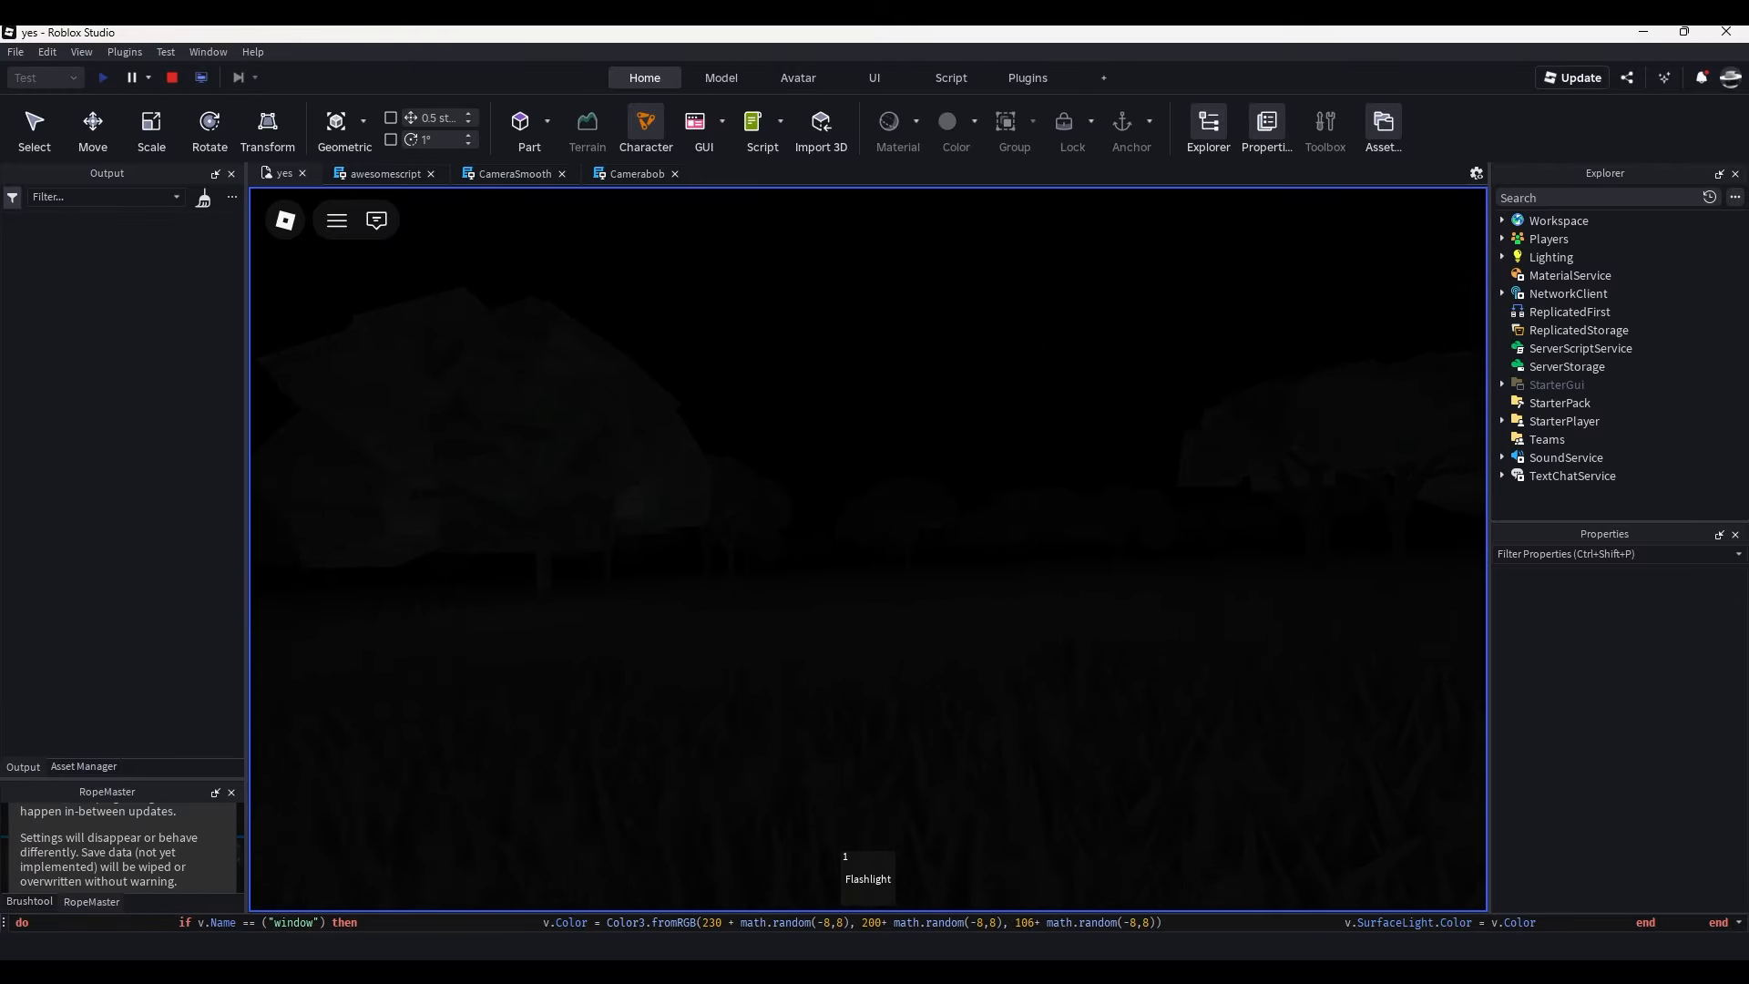
Equip the flashlight in a further playtest and walk past the trees to explore the area.
{"action": "key", "text": "1"}
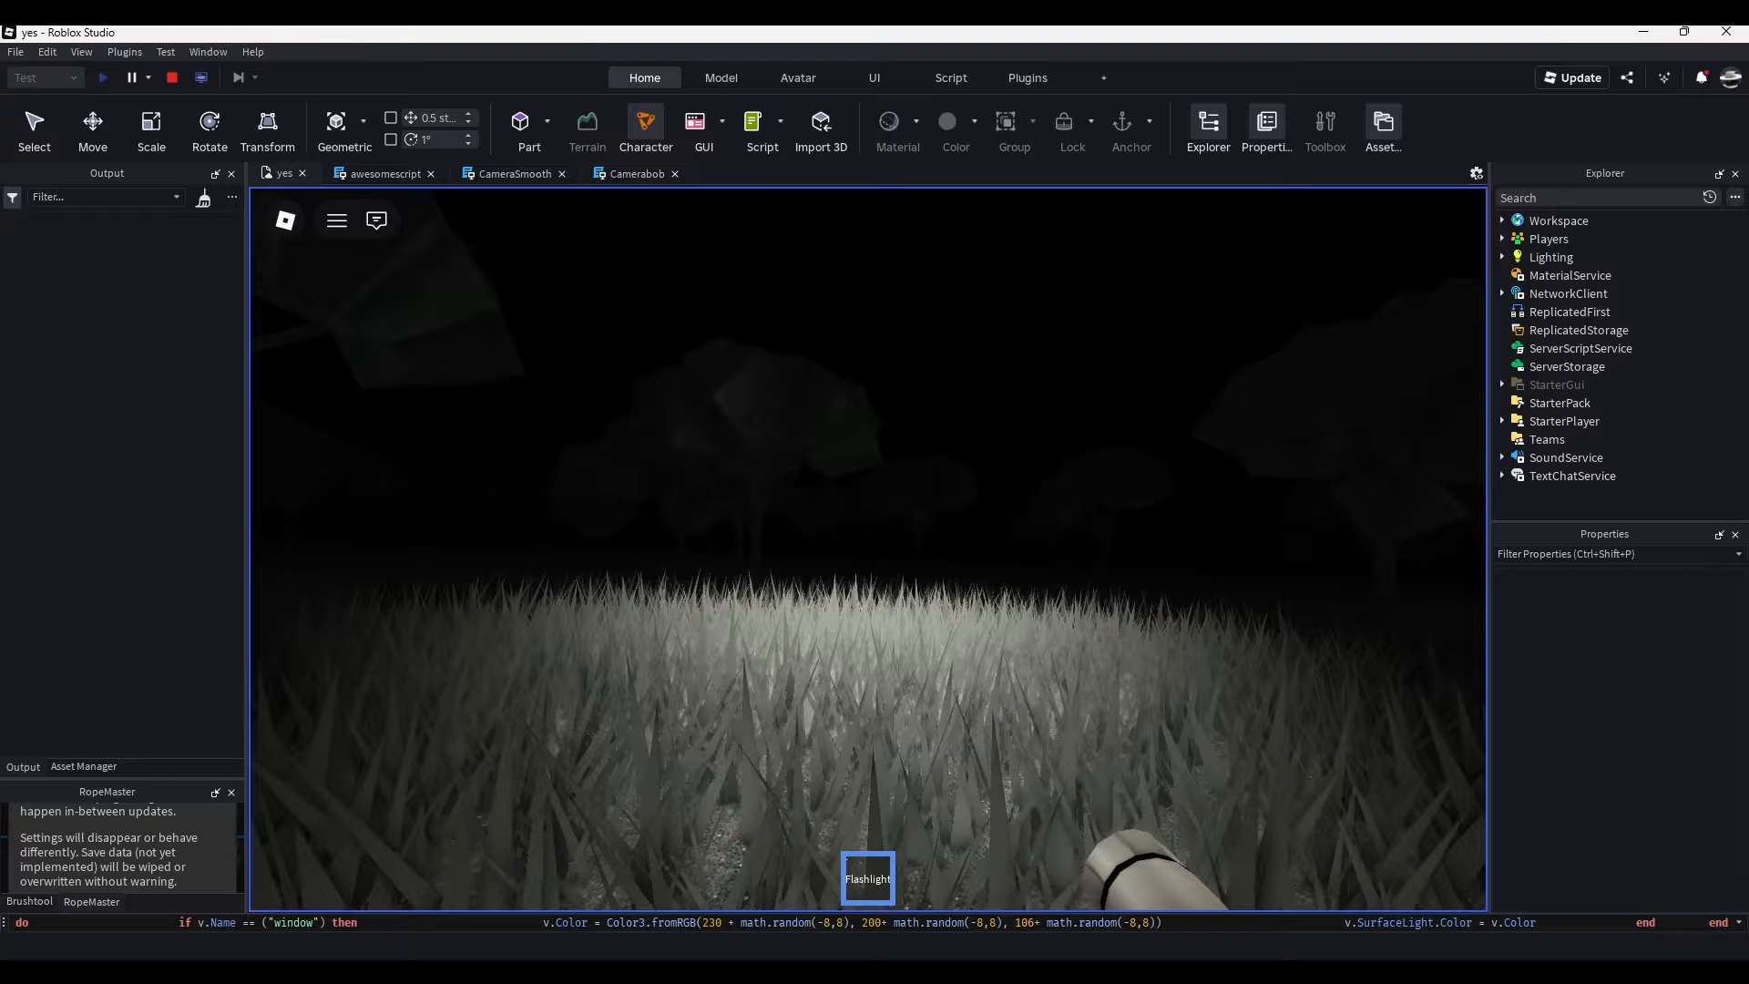
{"action": "key", "text": "w"}
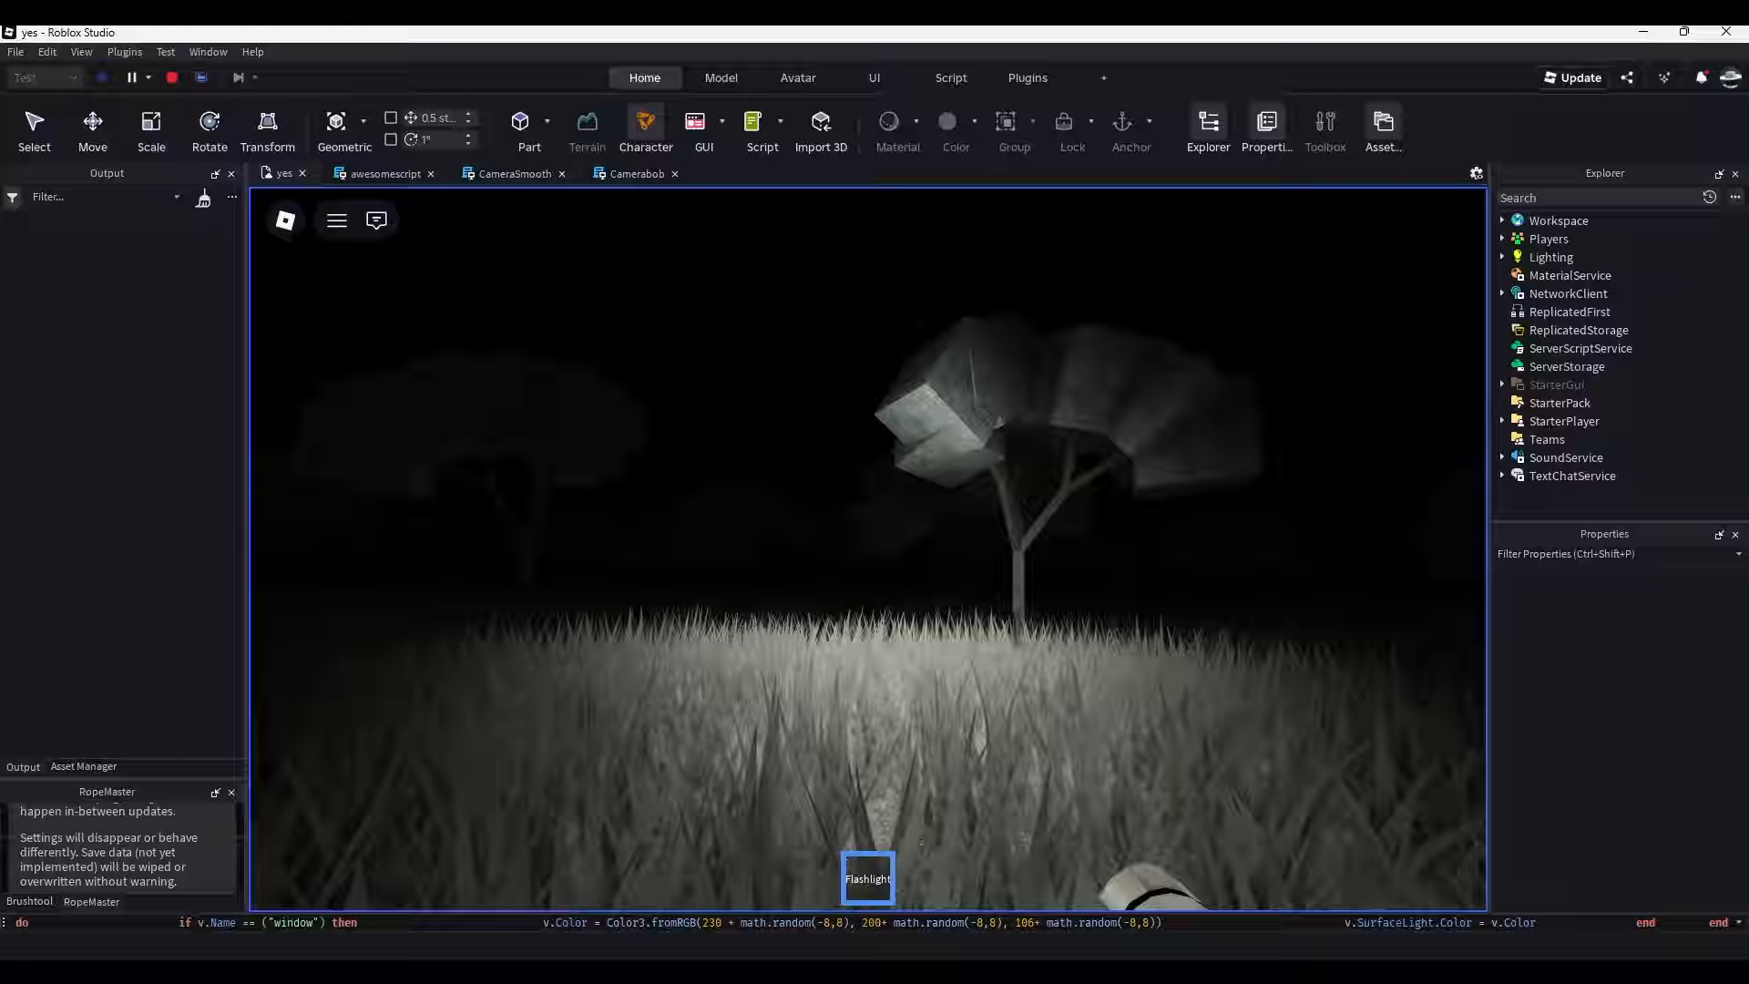
{"action": "key", "text": "w"}
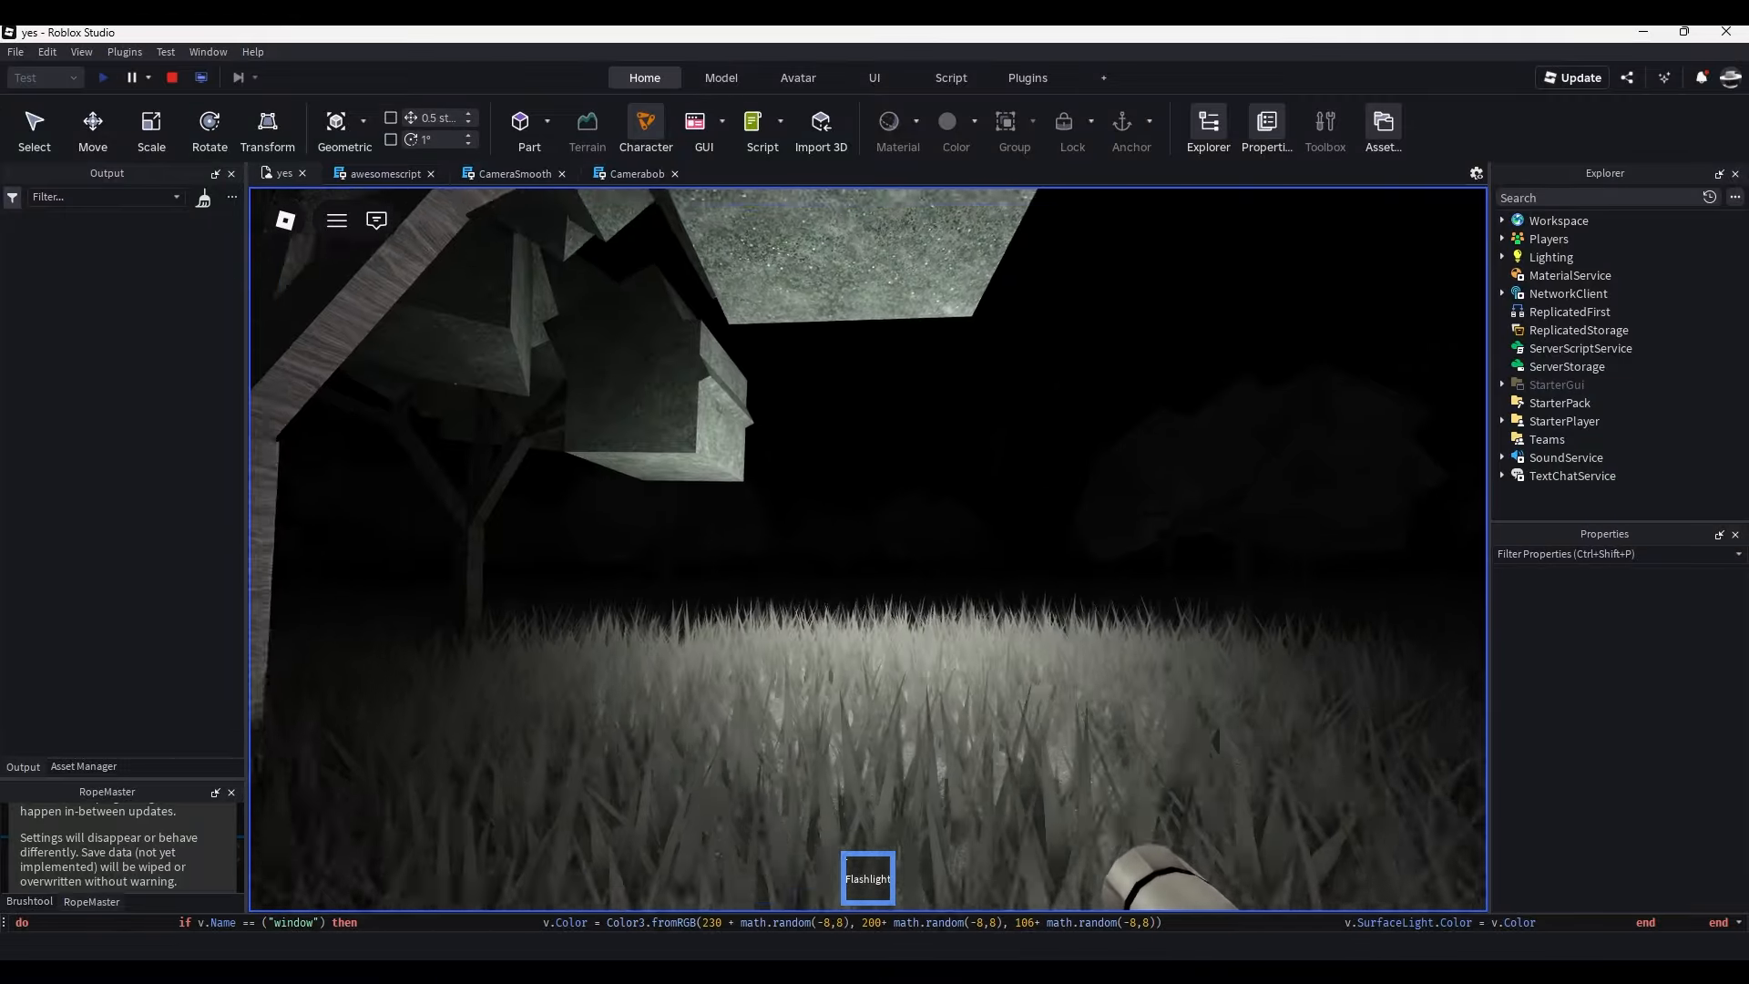
{"action": "key", "text": "w"}
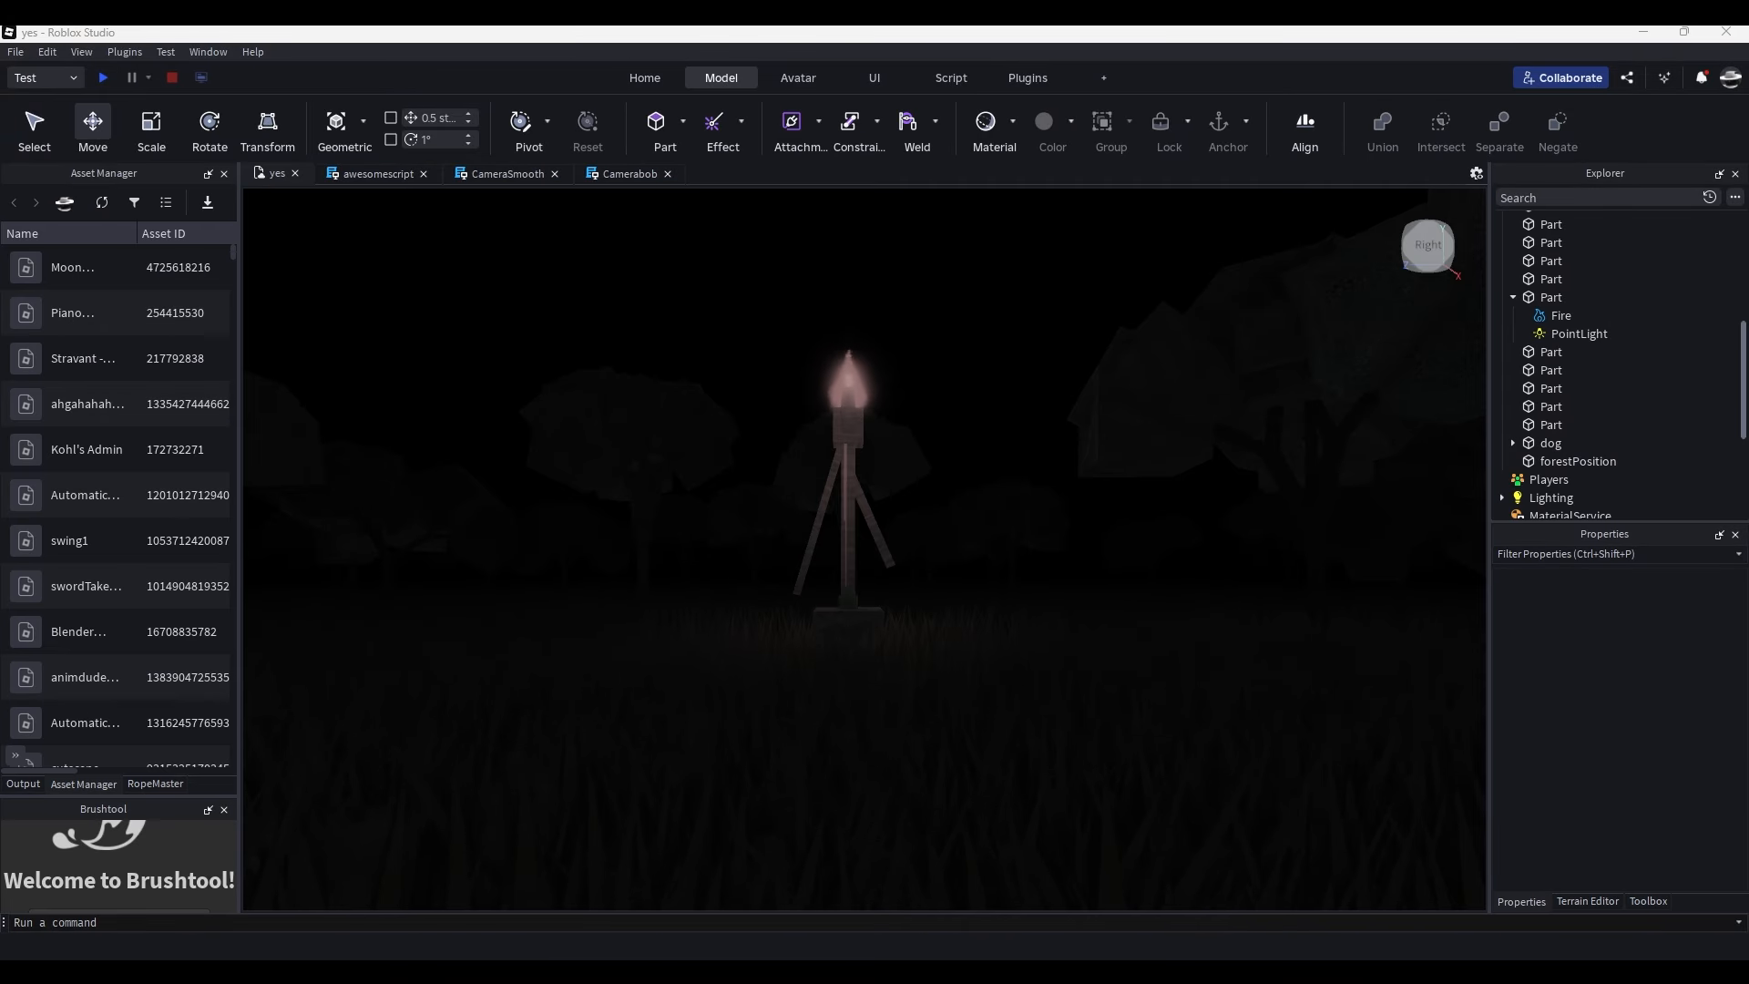
Examine the burning torch structure and its wooden posts in the forest up close.
{"action": "right_click_drag", "start_coordinate": [1174, 582], "coordinate": [1174, 582]}
{"action": "key", "text": "w"}
{"action": "key", "text": "w"}
{"action": "right_click_drag", "start_coordinate": [759, 398], "coordinate": [1116, 487]}
{"action": "key", "text": "d"}
{"action": "key", "text": "s"}
{"action": "key", "text": "d"}
{"action": "key", "text": "w"}
{"action": "key", "text": "e"}
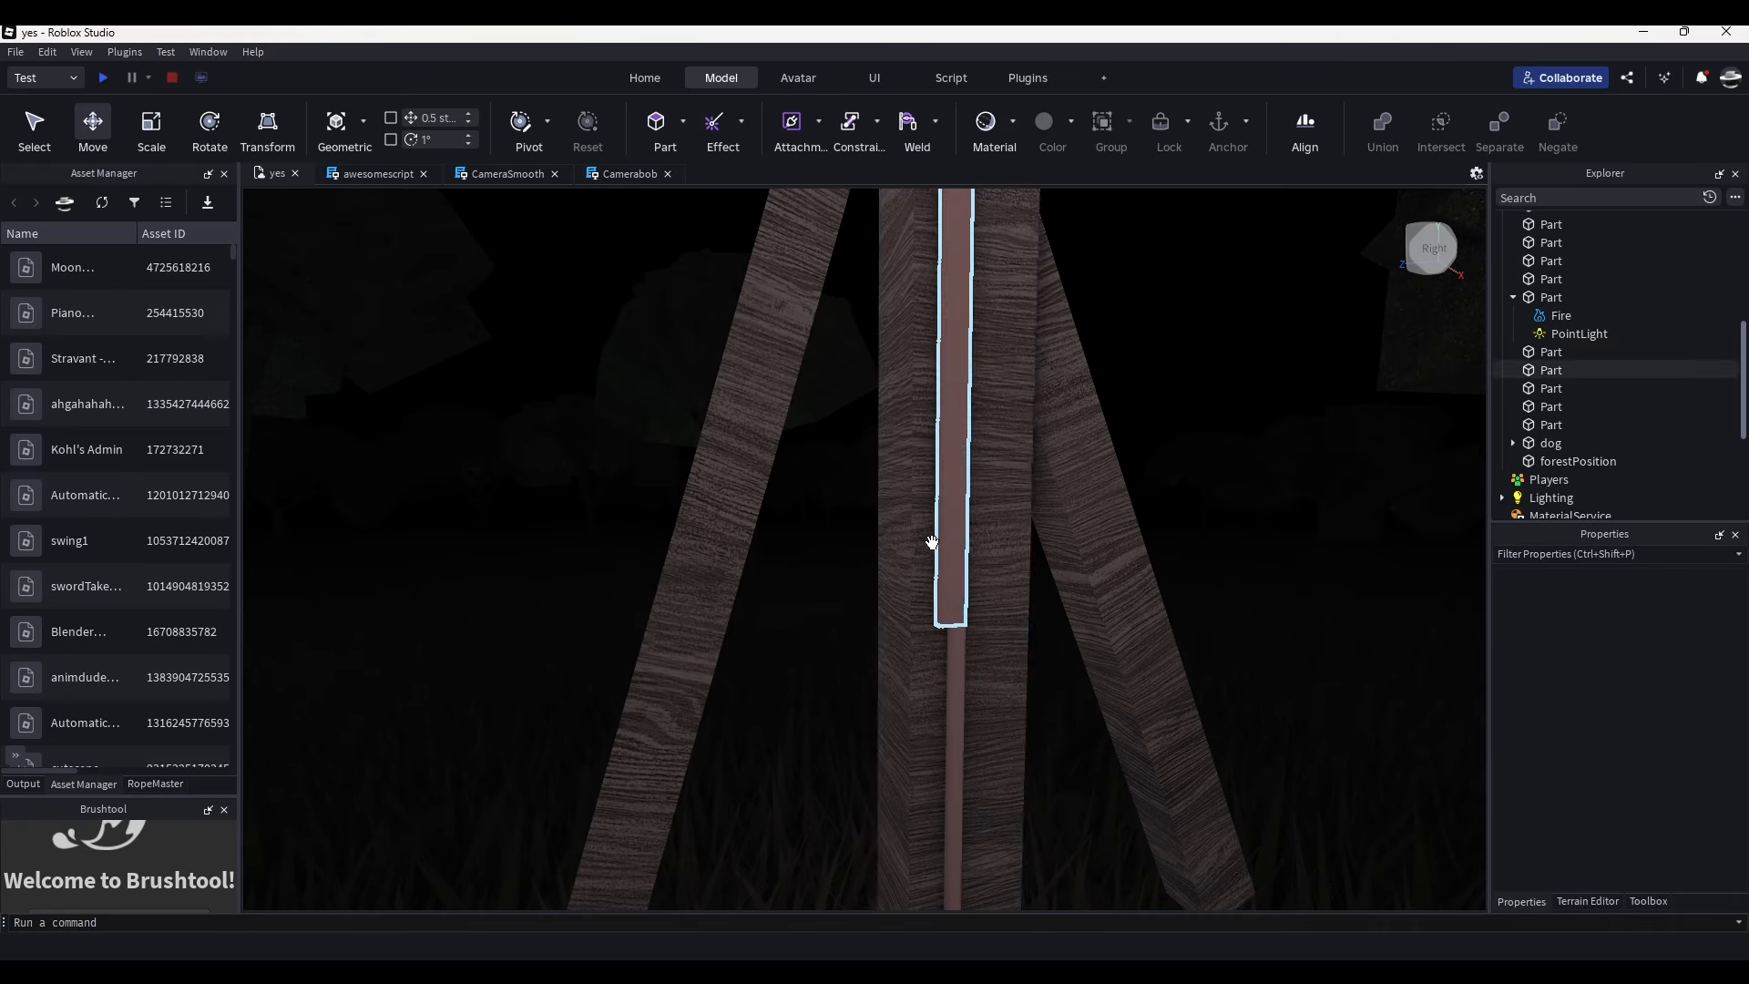
Disable the Fire effect and the PointLight on the torch part.
{"action": "right_click_drag", "start_coordinate": [951, 533], "coordinate": [918, 517]}
{"action": "key", "text": "s"}
{"action": "key", "text": "e"}
{"action": "left_click", "coordinate": [918, 517]}
{"action": "left_click", "coordinate": [1561, 316]}
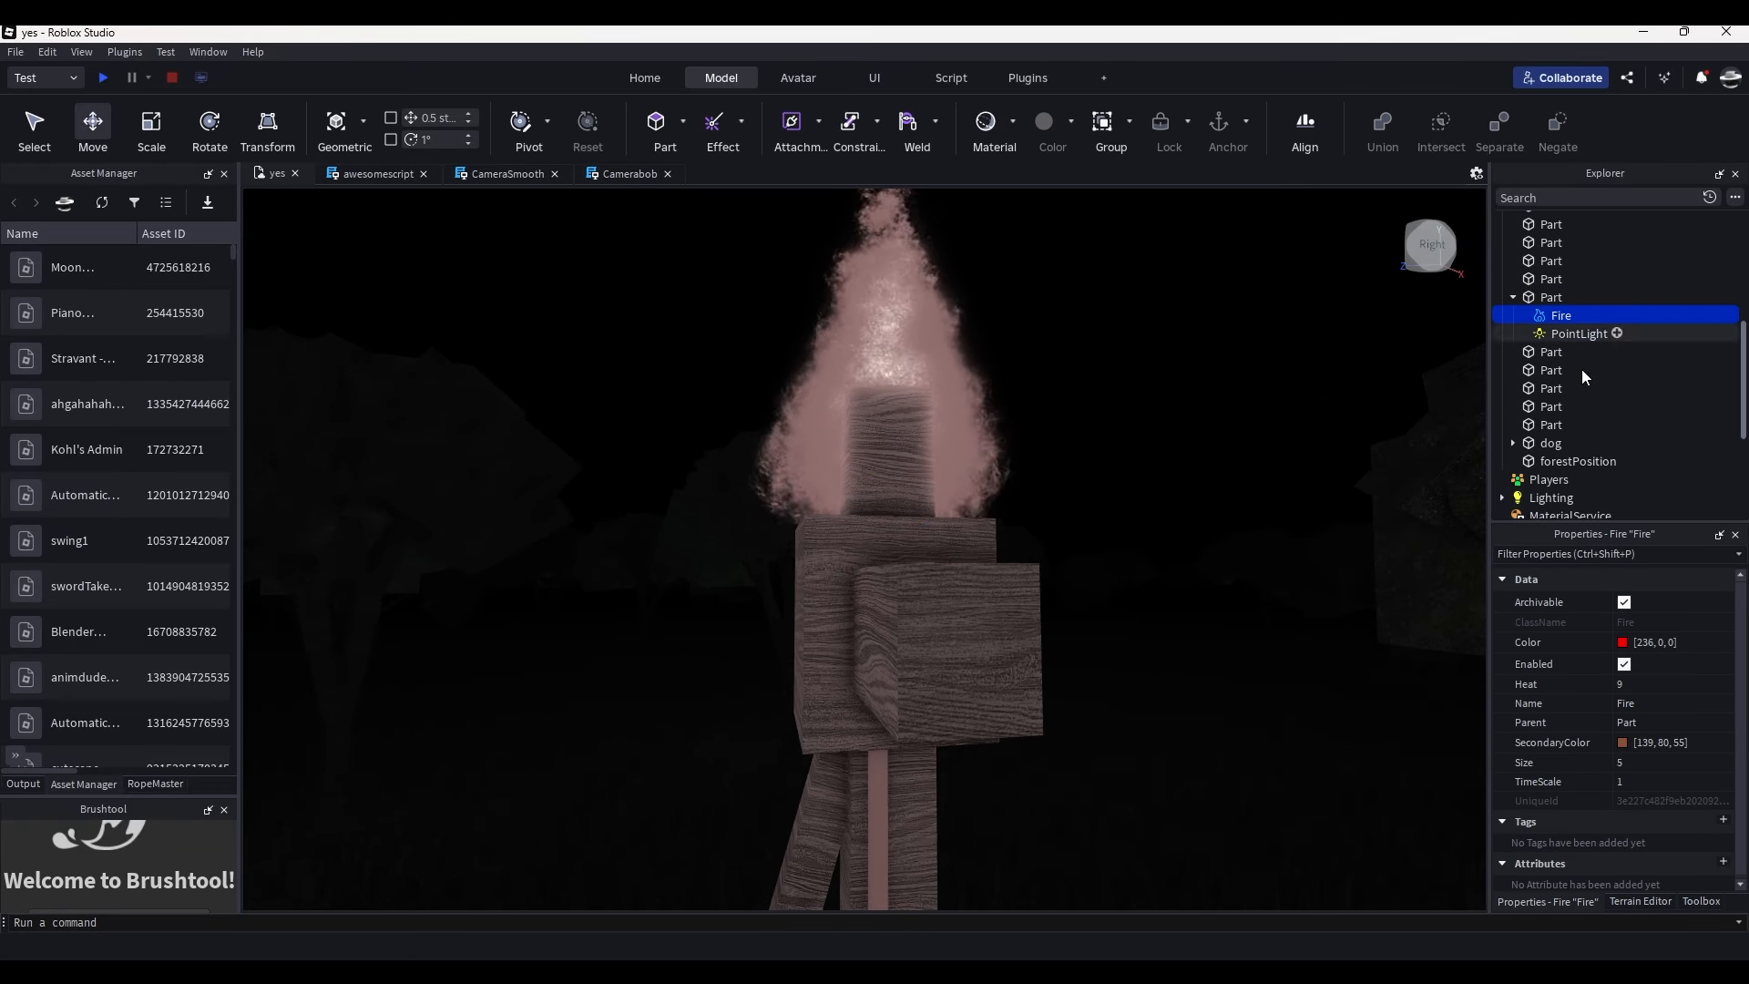
{"action": "left_click", "coordinate": [1624, 664]}
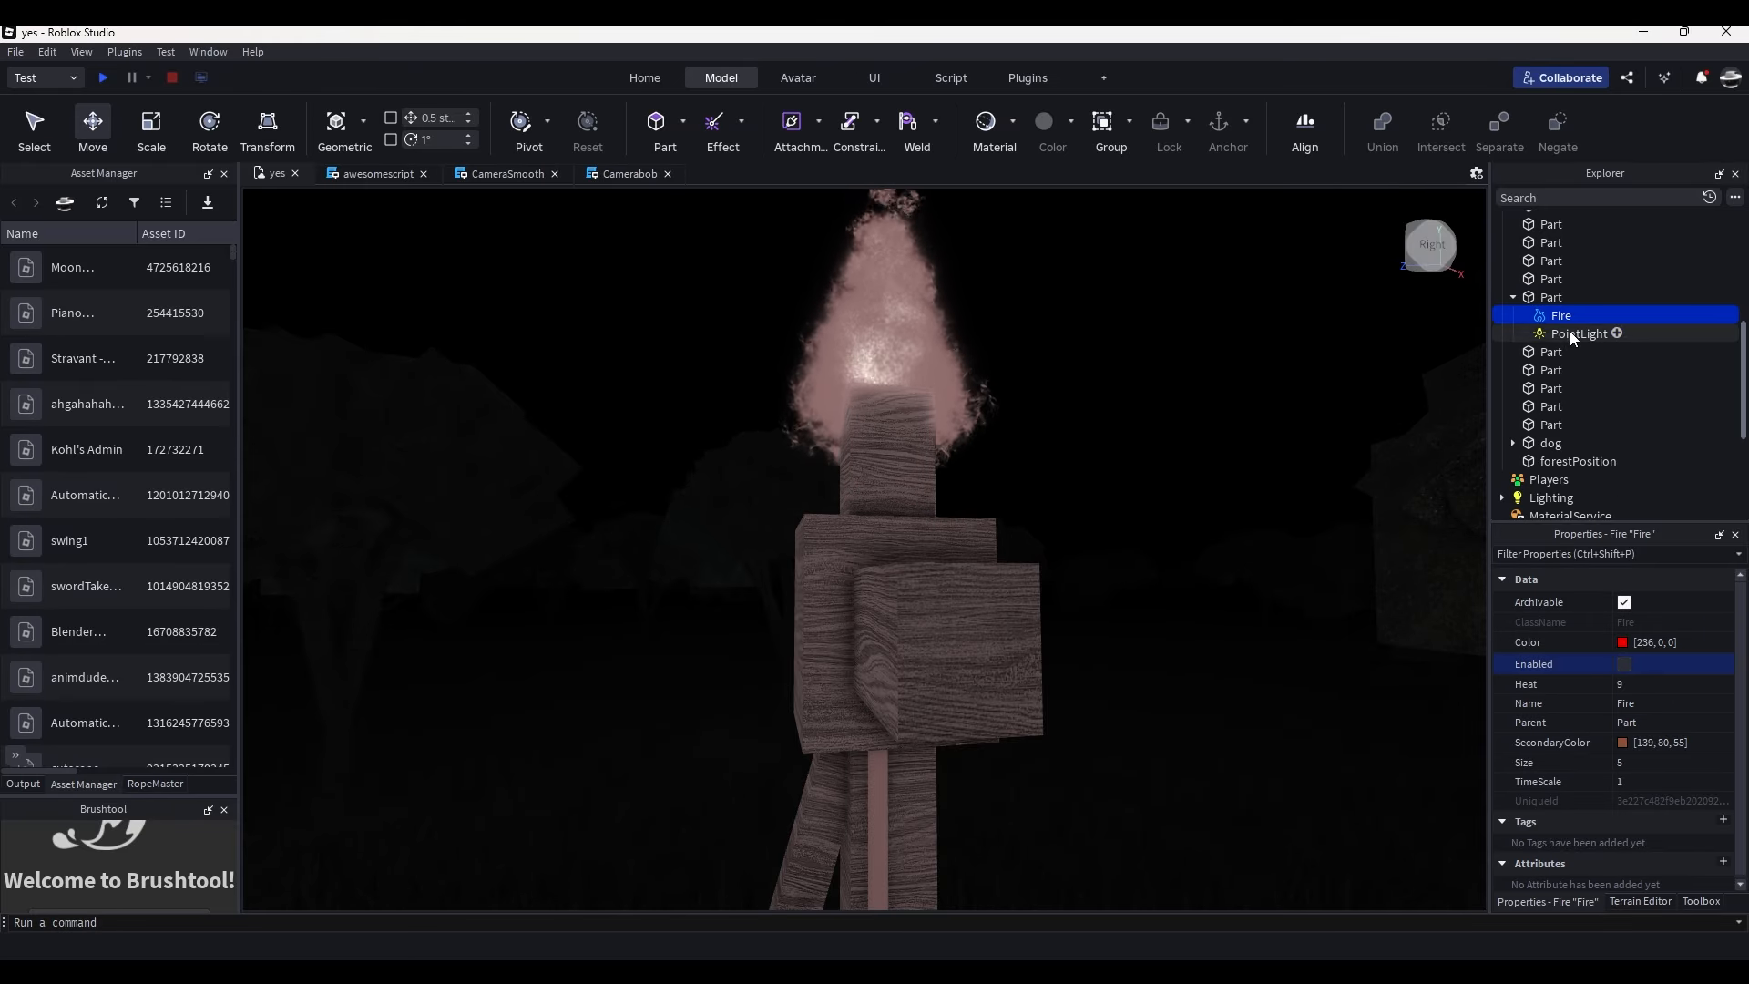
{"action": "left_click", "coordinate": [1570, 333]}
{"action": "left_click", "coordinate": [1624, 643]}
Set the transparency of the organicToid union on the stone pedestal to 1.
{"action": "key", "text": "s"}
{"action": "key", "text": "q"}
{"action": "right_click_drag", "start_coordinate": [1187, 647], "coordinate": [1213, 650]}
{"action": "key", "text": "q"}
{"action": "left_click", "coordinate": [1213, 650]}
{"action": "key", "text": "e"}
{"action": "key", "text": "w"}
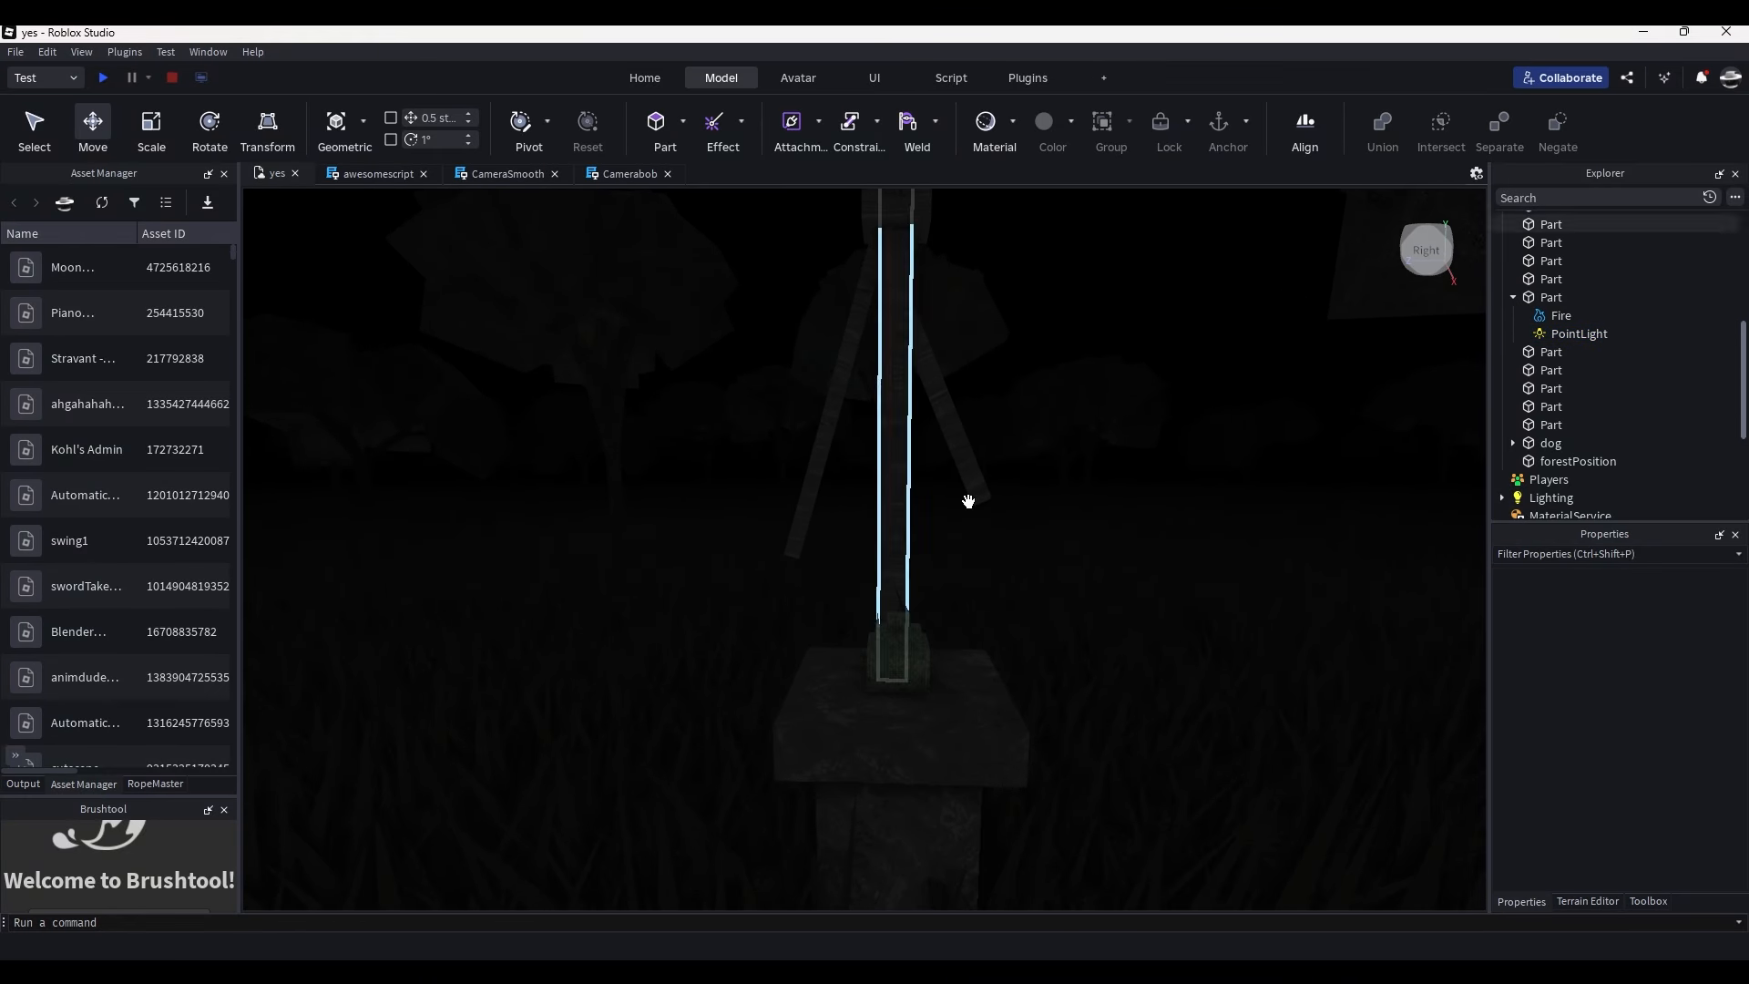
{"action": "key", "text": "w"}
{"action": "key", "text": "w"}
{"action": "right_click_drag", "start_coordinate": [1013, 503], "coordinate": [1018, 499]}
{"action": "key", "text": "w"}
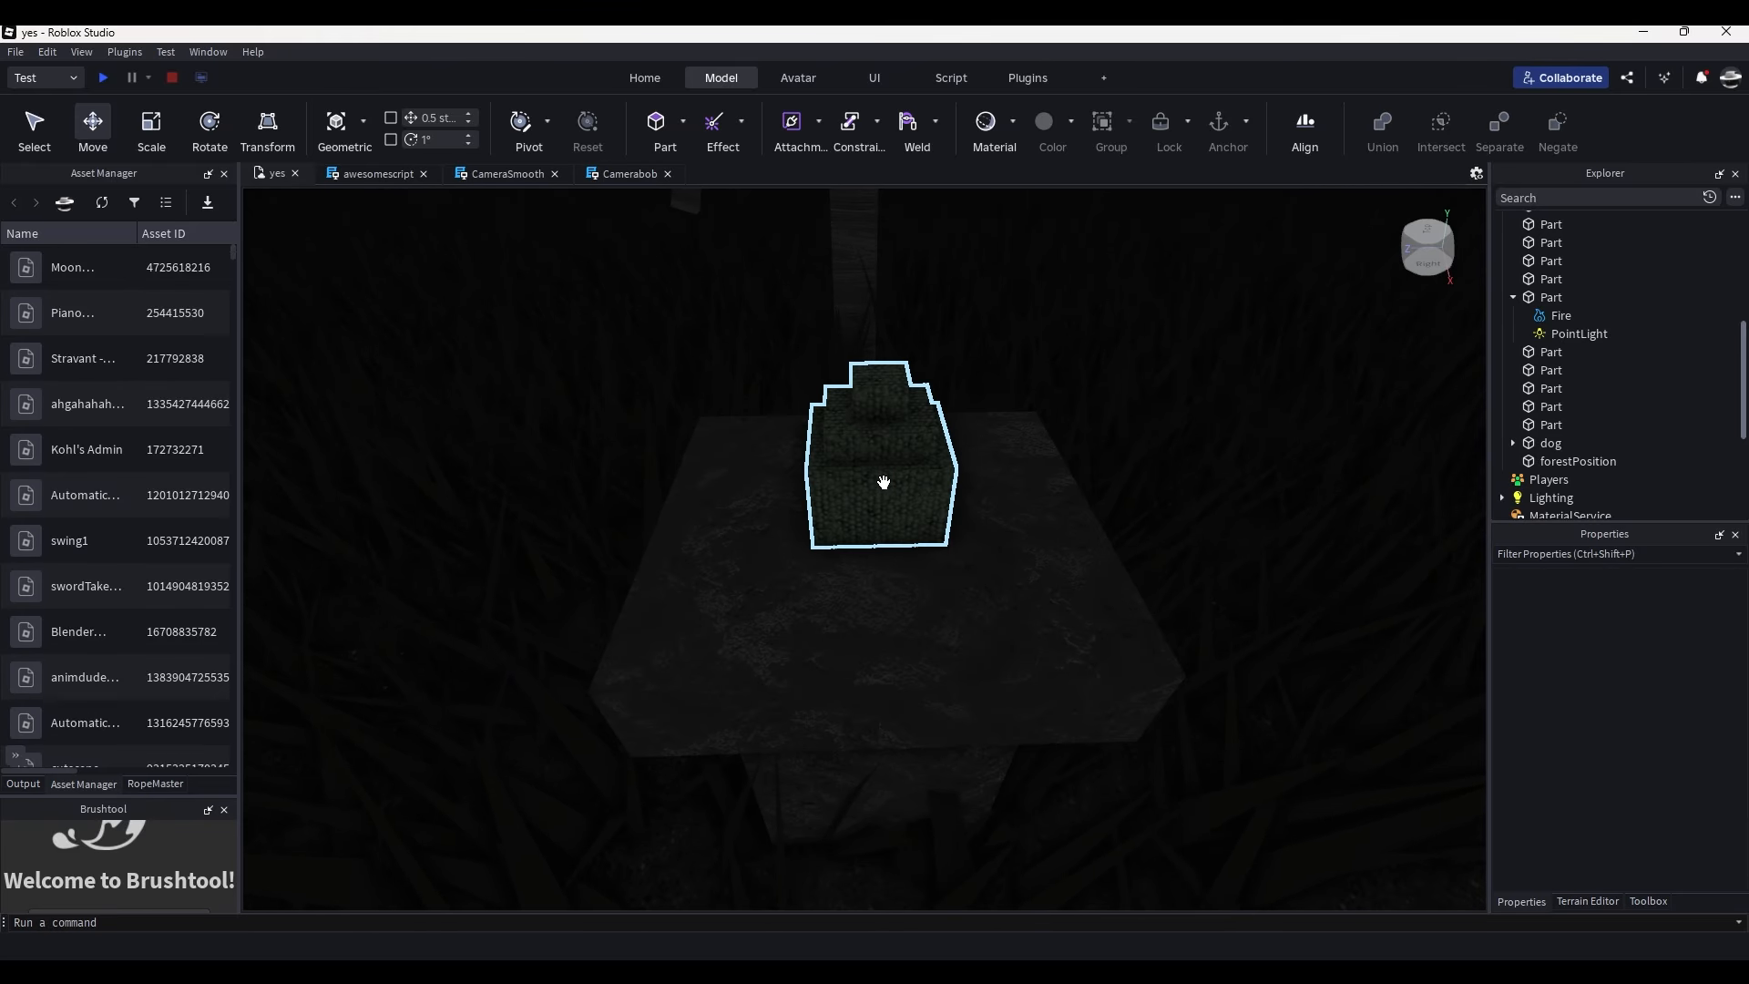
{"action": "left_click", "coordinate": [876, 459]}
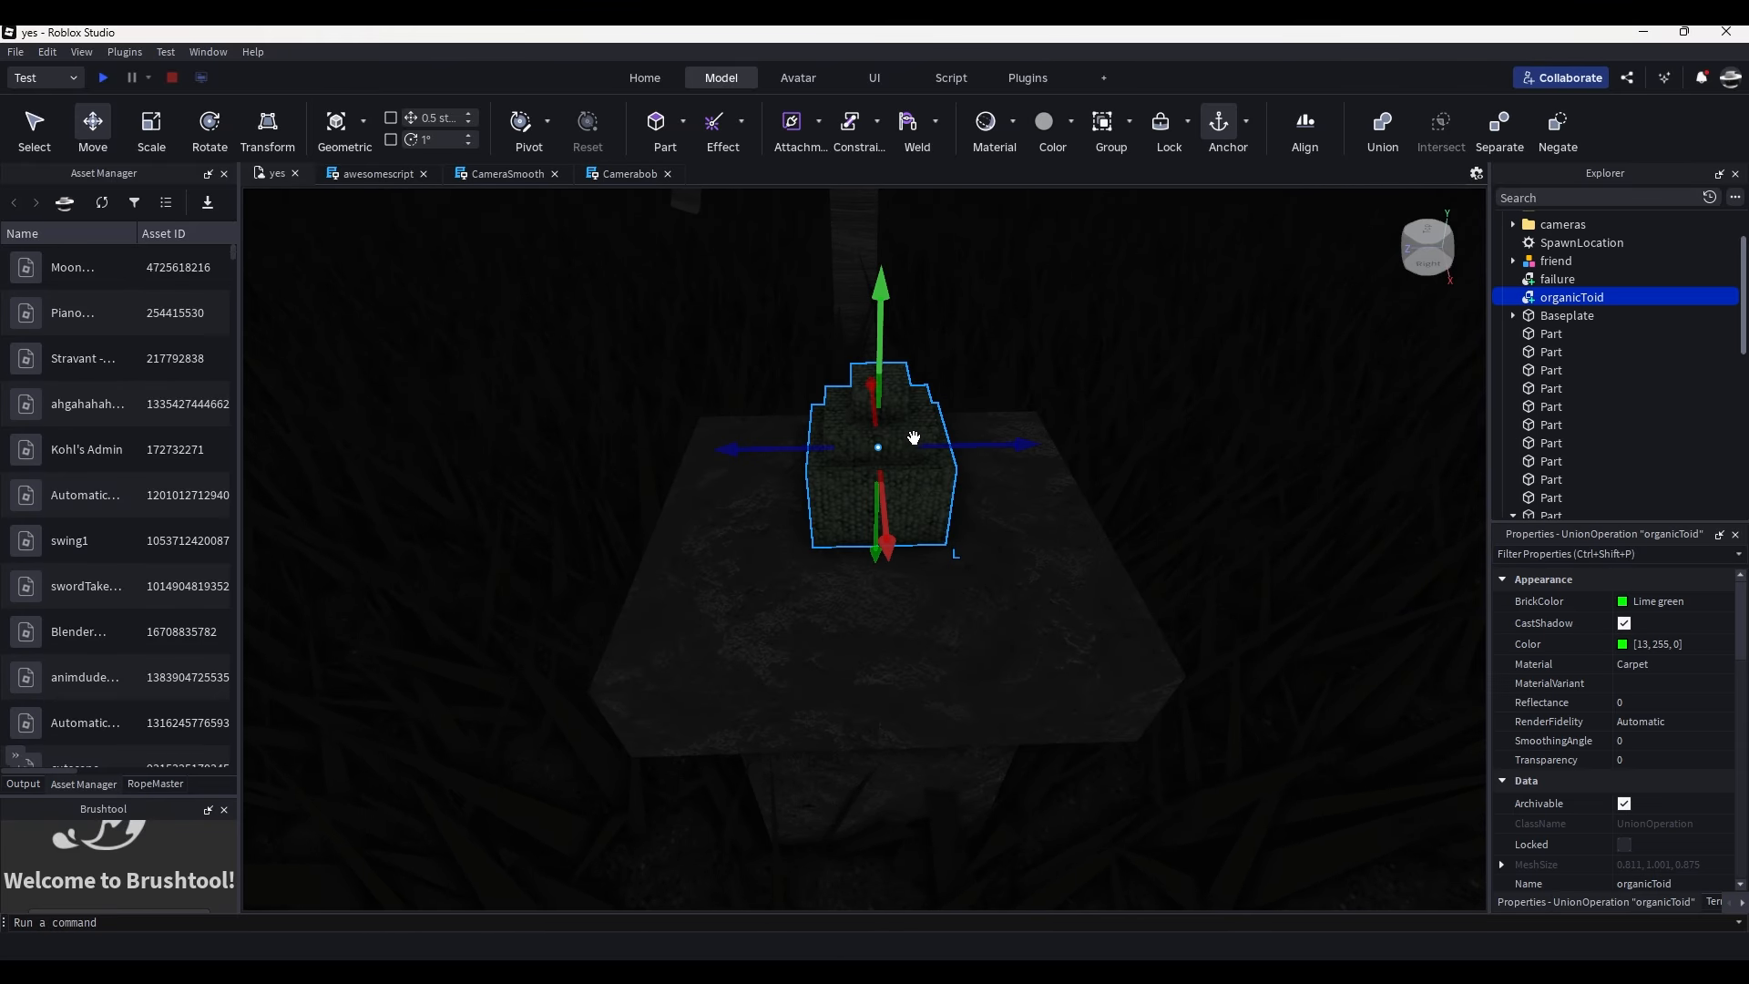
{"action": "left_click", "coordinate": [1628, 759]}
{"action": "type", "text": "1"}
{"action": "left_click", "coordinate": [1262, 648]}
Set the transparency of the failure union on the pedestal to 0.
{"action": "left_click", "coordinate": [1558, 278]}
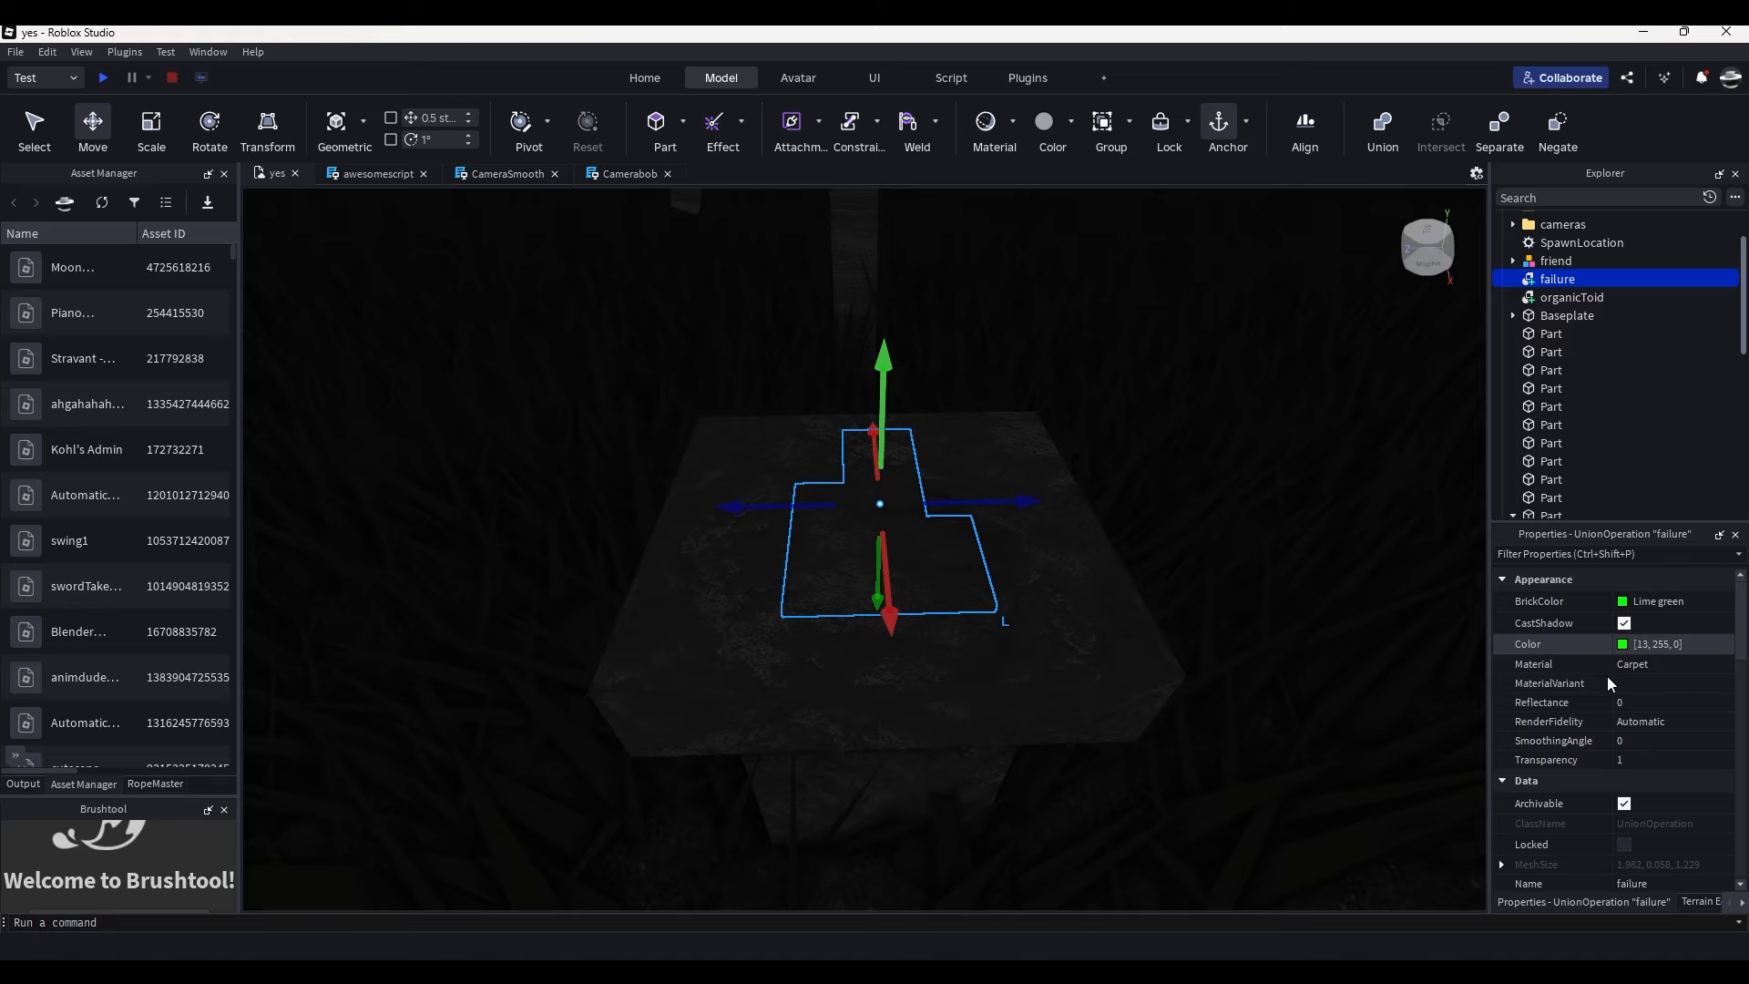
{"action": "left_click", "coordinate": [1639, 760]}
{"action": "type", "text": "0"}
{"action": "left_click", "coordinate": [1346, 614]}
{"action": "scroll", "coordinate": [1328, 607], "scroll_direction": "down", "scroll_amount": 2}
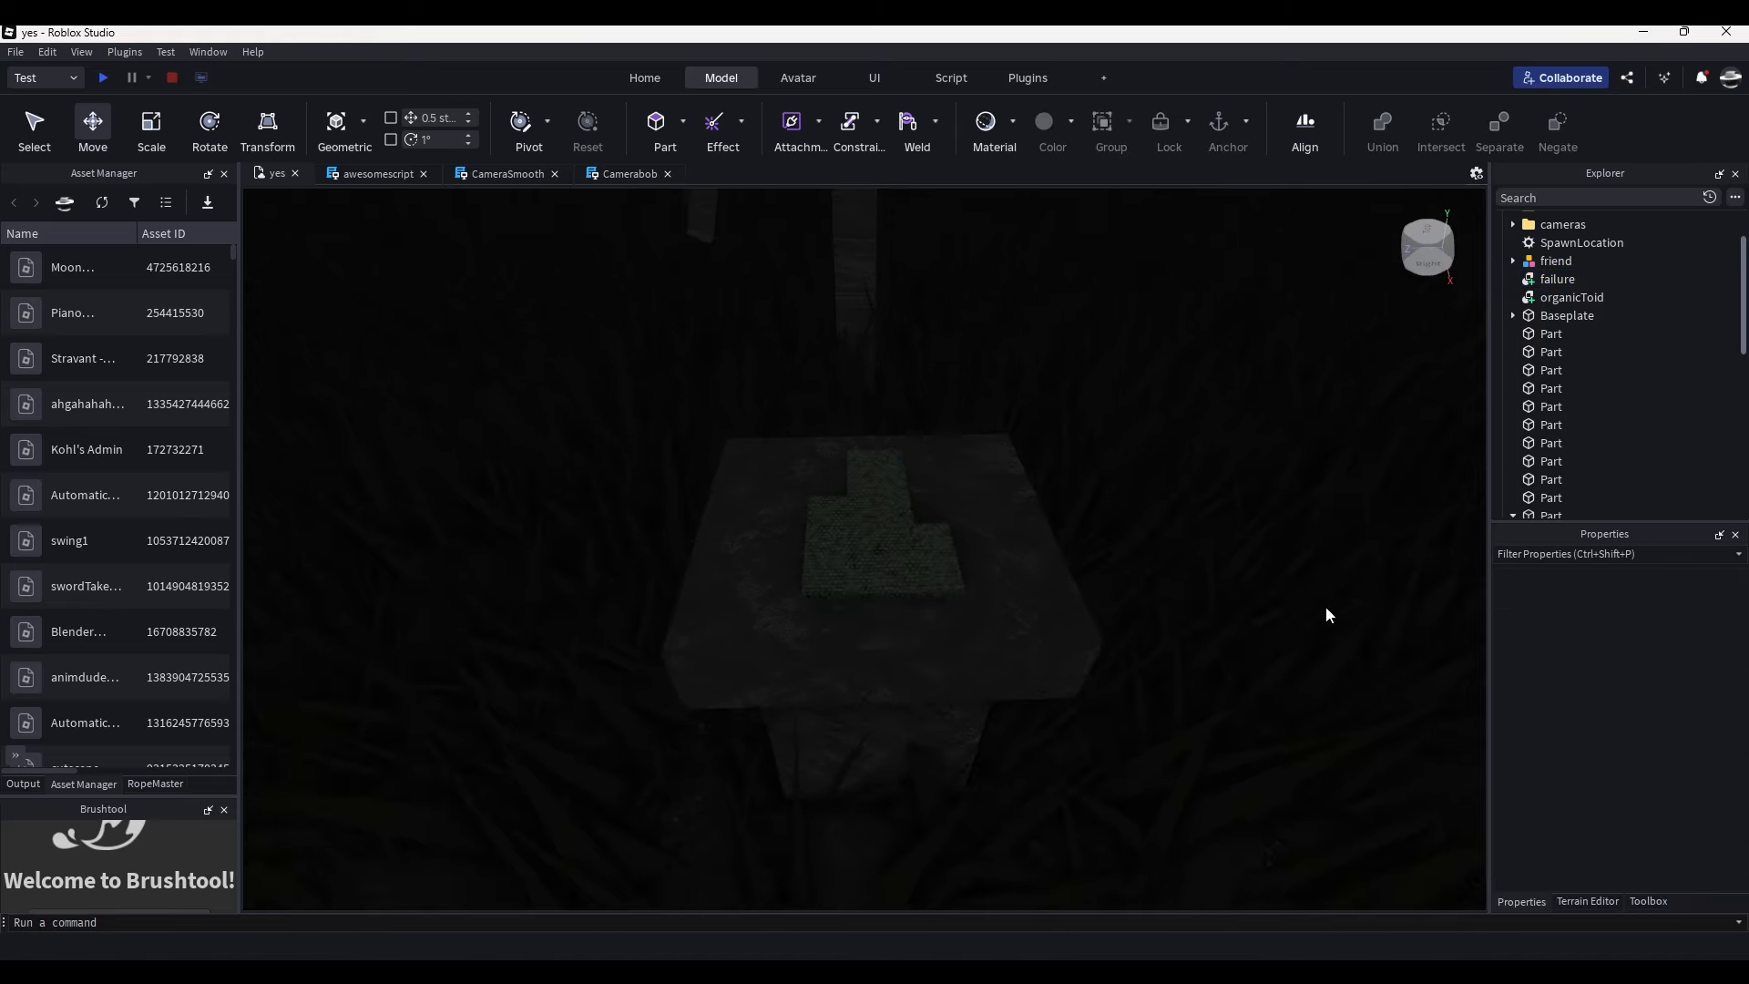
Undo the transparency changes to the failure and organicToid unions, and view the whole torch structure.
{"action": "key", "text": "ctrl+z"}
{"action": "key", "text": "ctrl+z"}
{"action": "left_click", "coordinate": [1327, 596]}
{"action": "key", "text": "s"}
{"action": "right_click_drag", "start_coordinate": [1327, 597], "coordinate": [1330, 597]}
{"action": "key", "text": "q"}
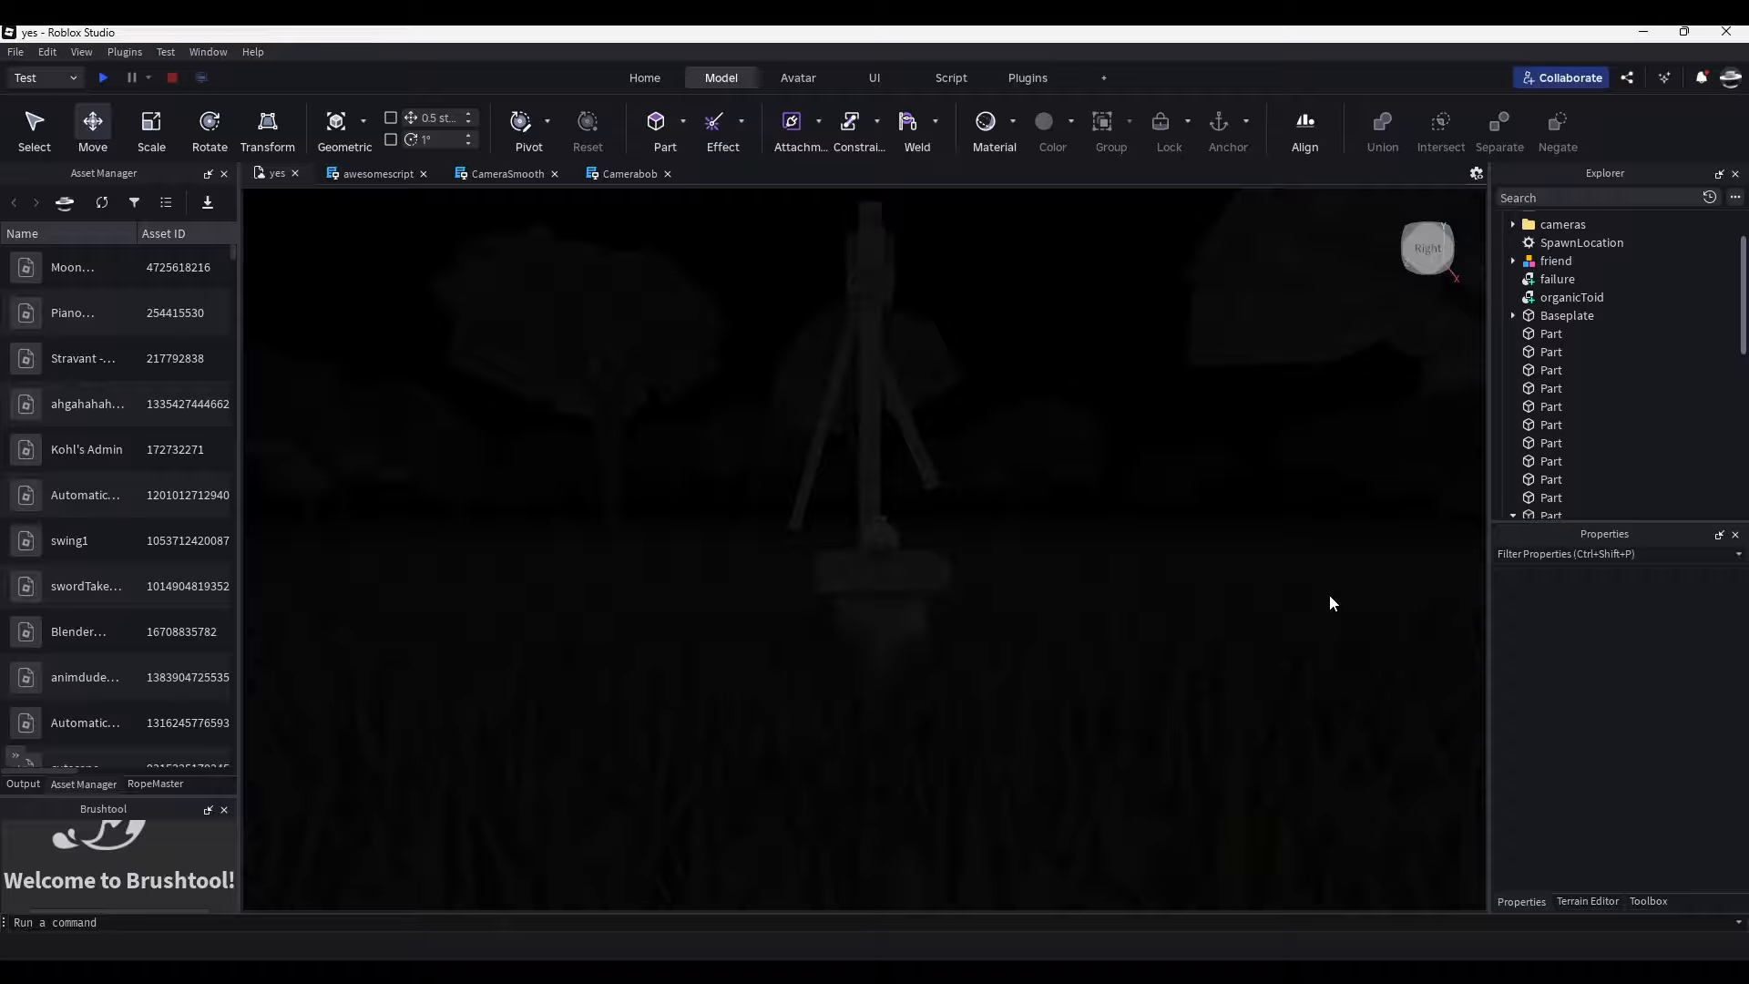
{"action": "right_click_drag", "start_coordinate": [961, 524], "coordinate": [958, 519]}
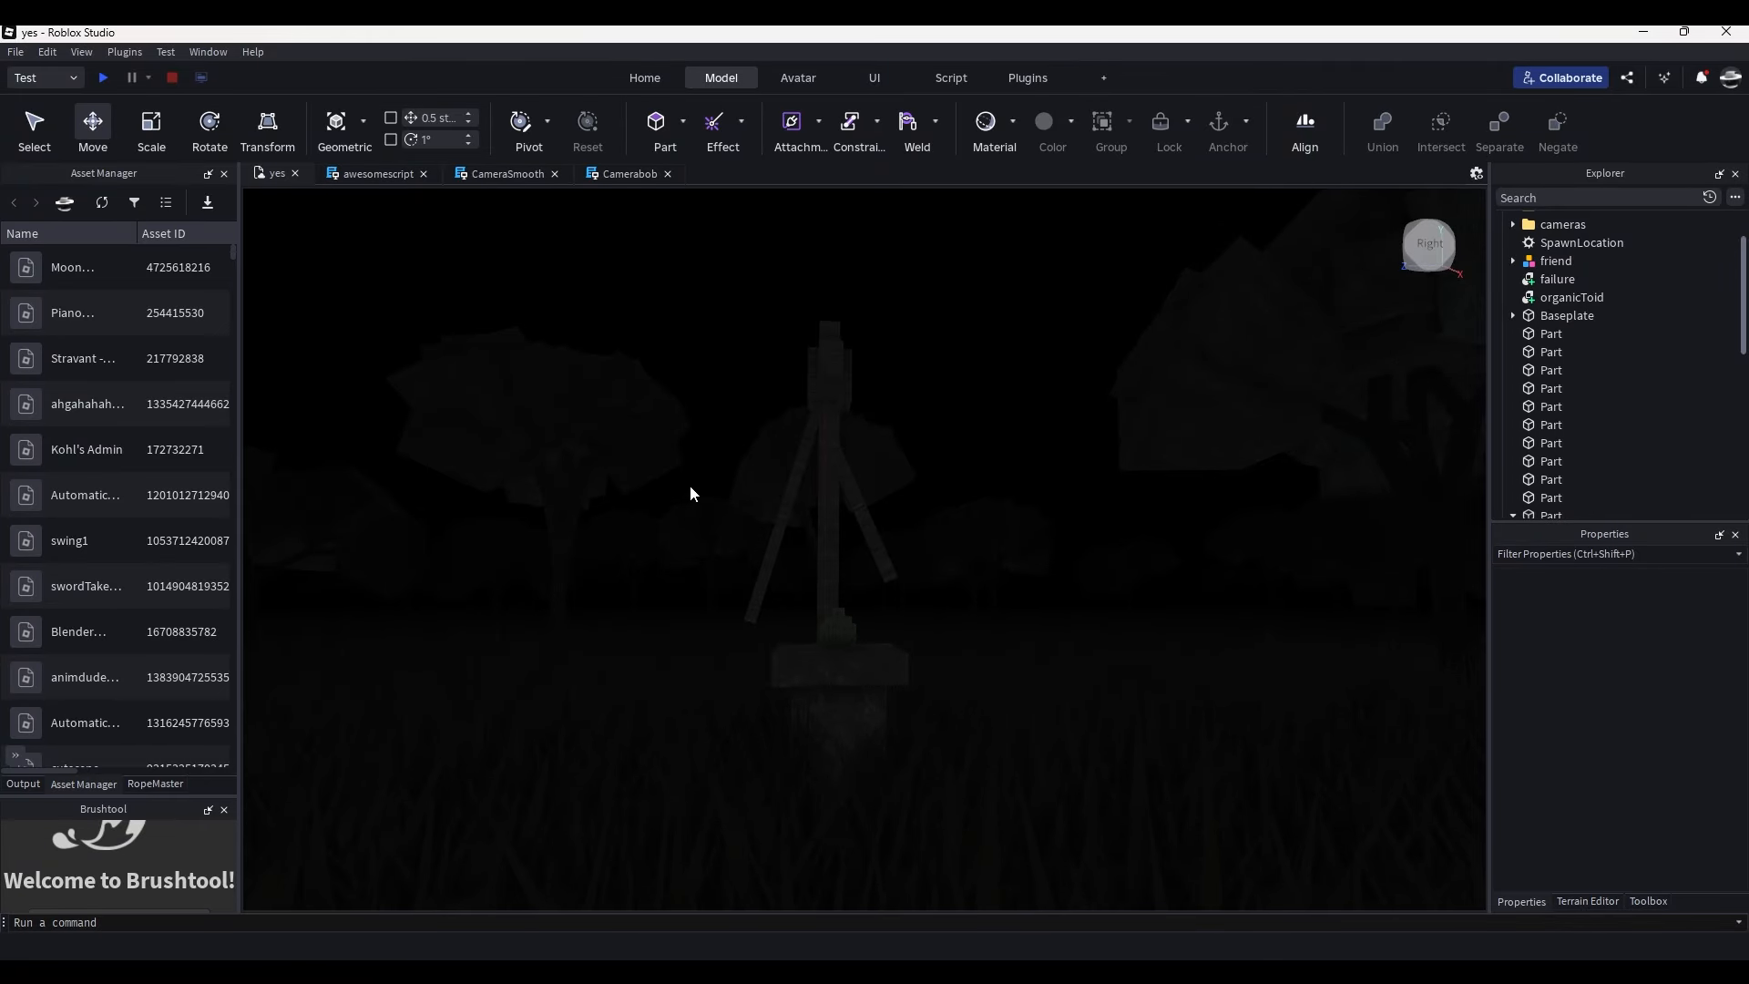
Rename the transparent part that holds the ProximityPrompt on the pedestal to figureprompt.
{"action": "right_click_drag", "start_coordinate": [690, 493], "coordinate": [693, 499]}
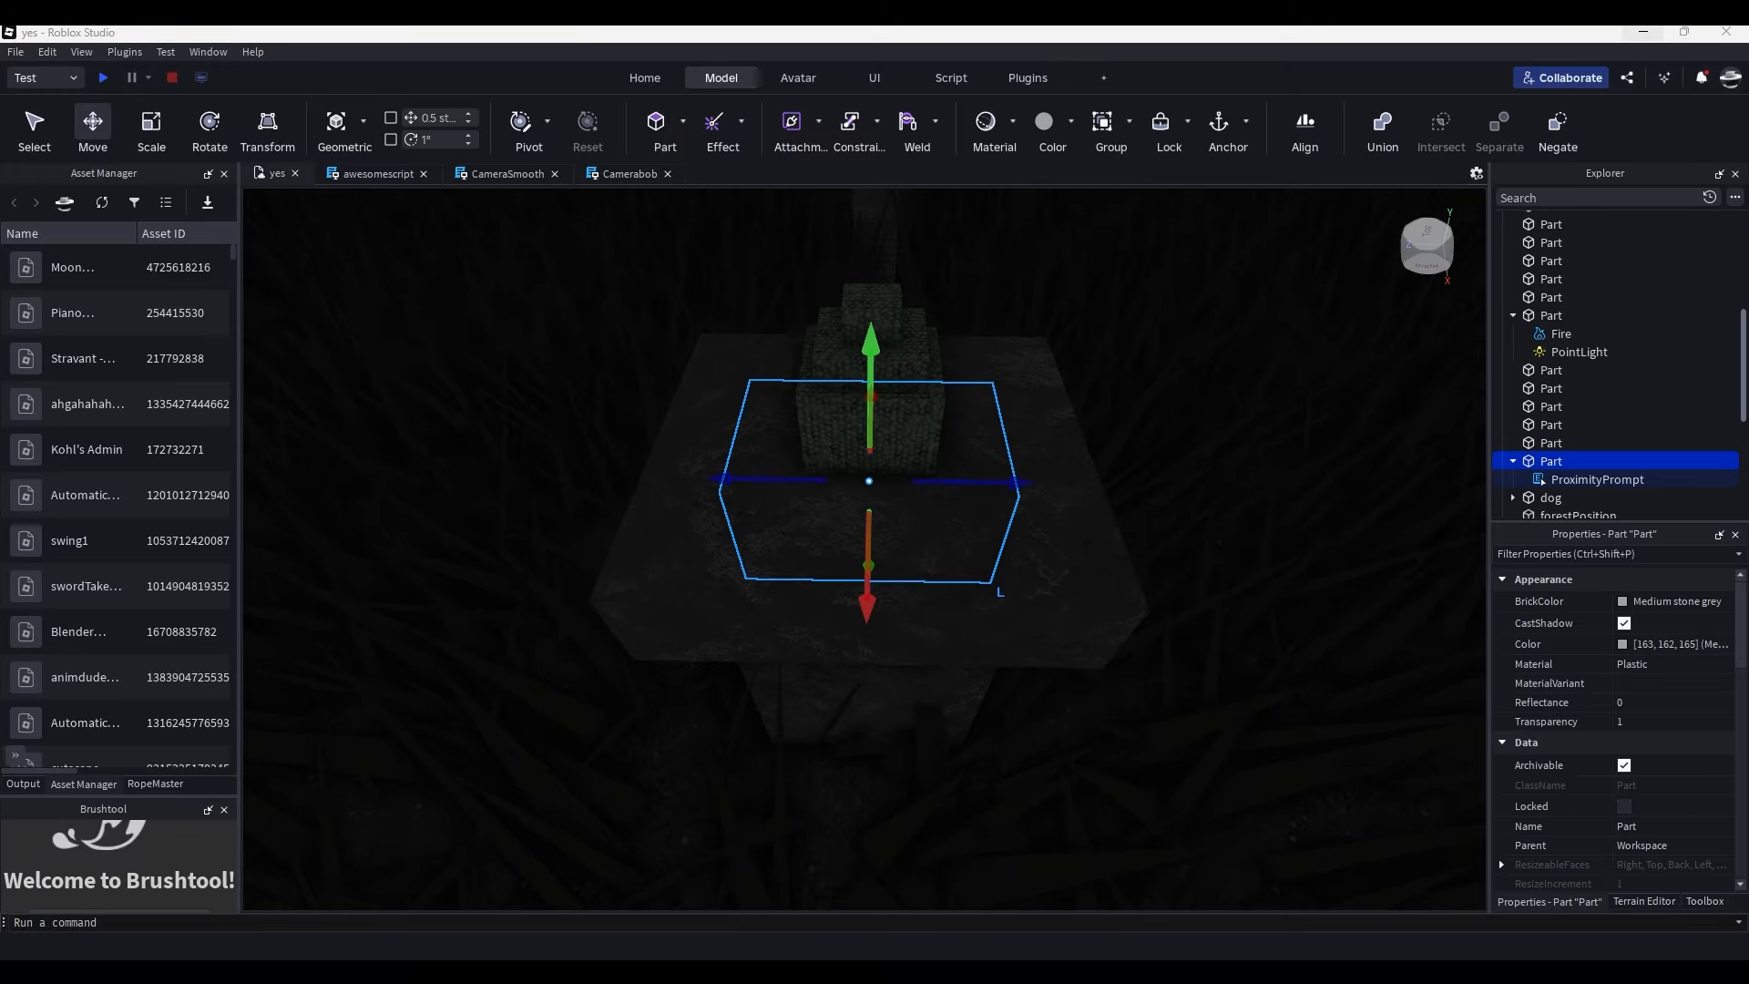
{"action": "left_click", "coordinate": [1666, 825]}
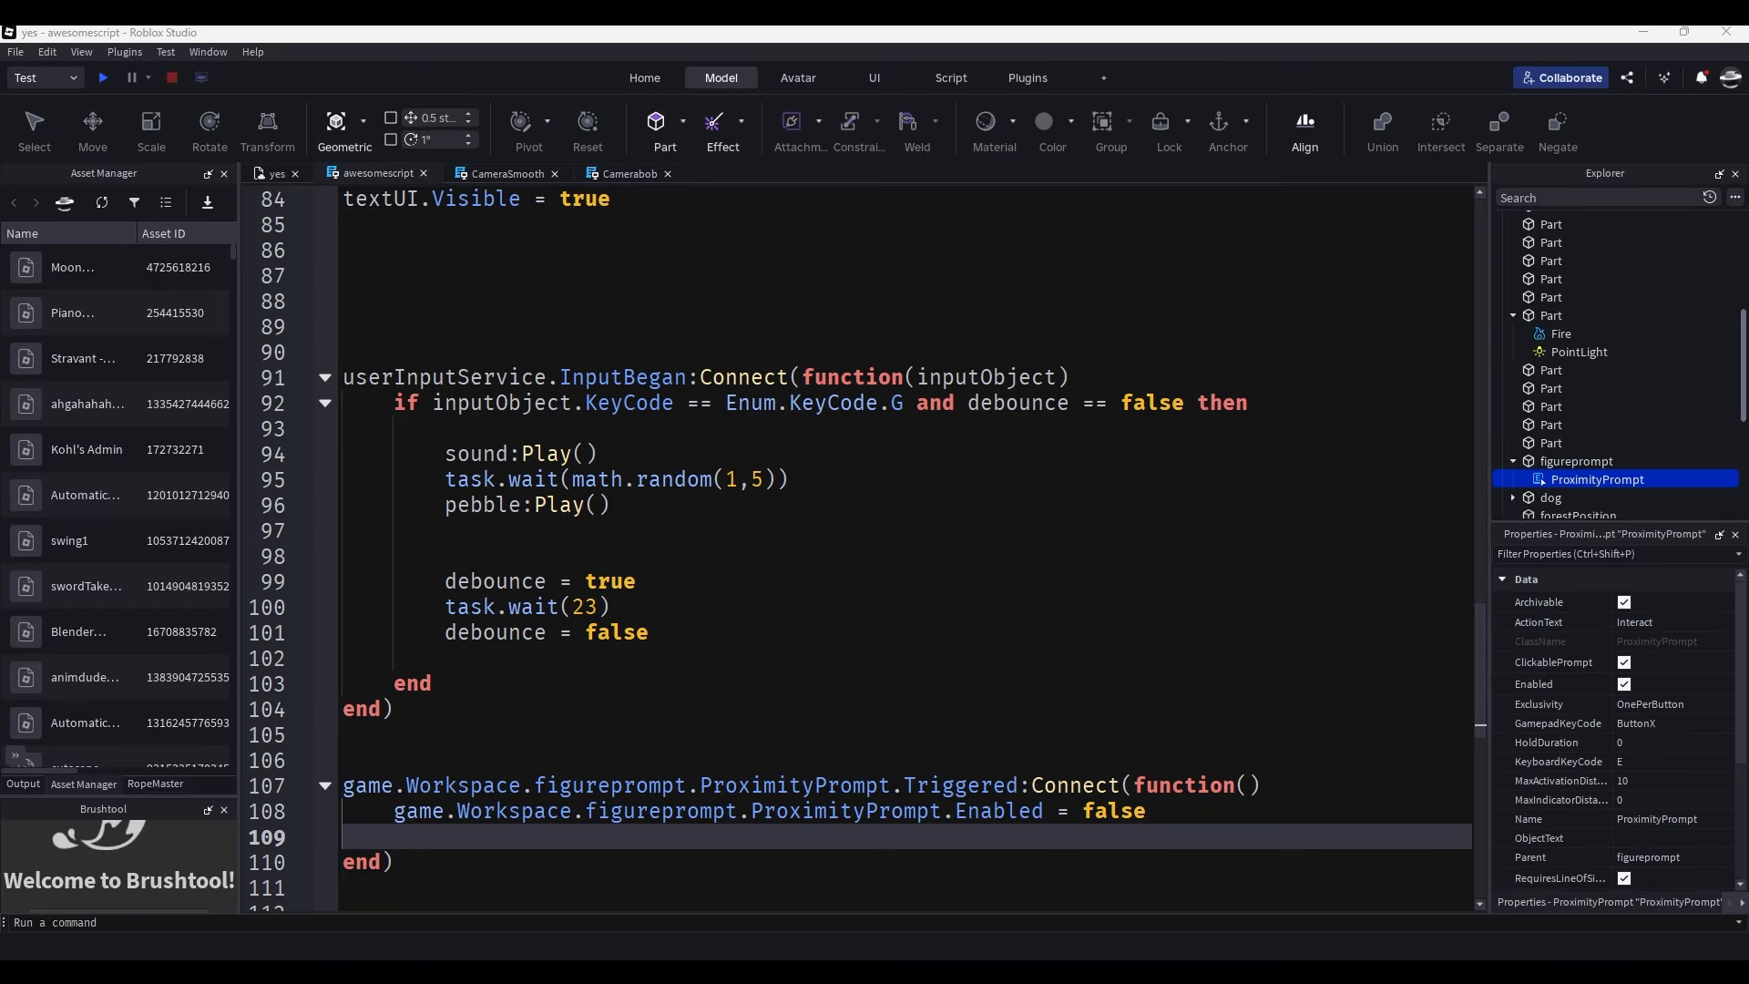
In the figureprompt Triggered handler, add lines setting char.Humanoid.WalkSpeed and char.Humanoid.JumpHeight to 0 after the line disabling the prompt.
{"action": "scroll", "coordinate": [664, 425], "scroll_direction": "down", "scroll_amount": 2}
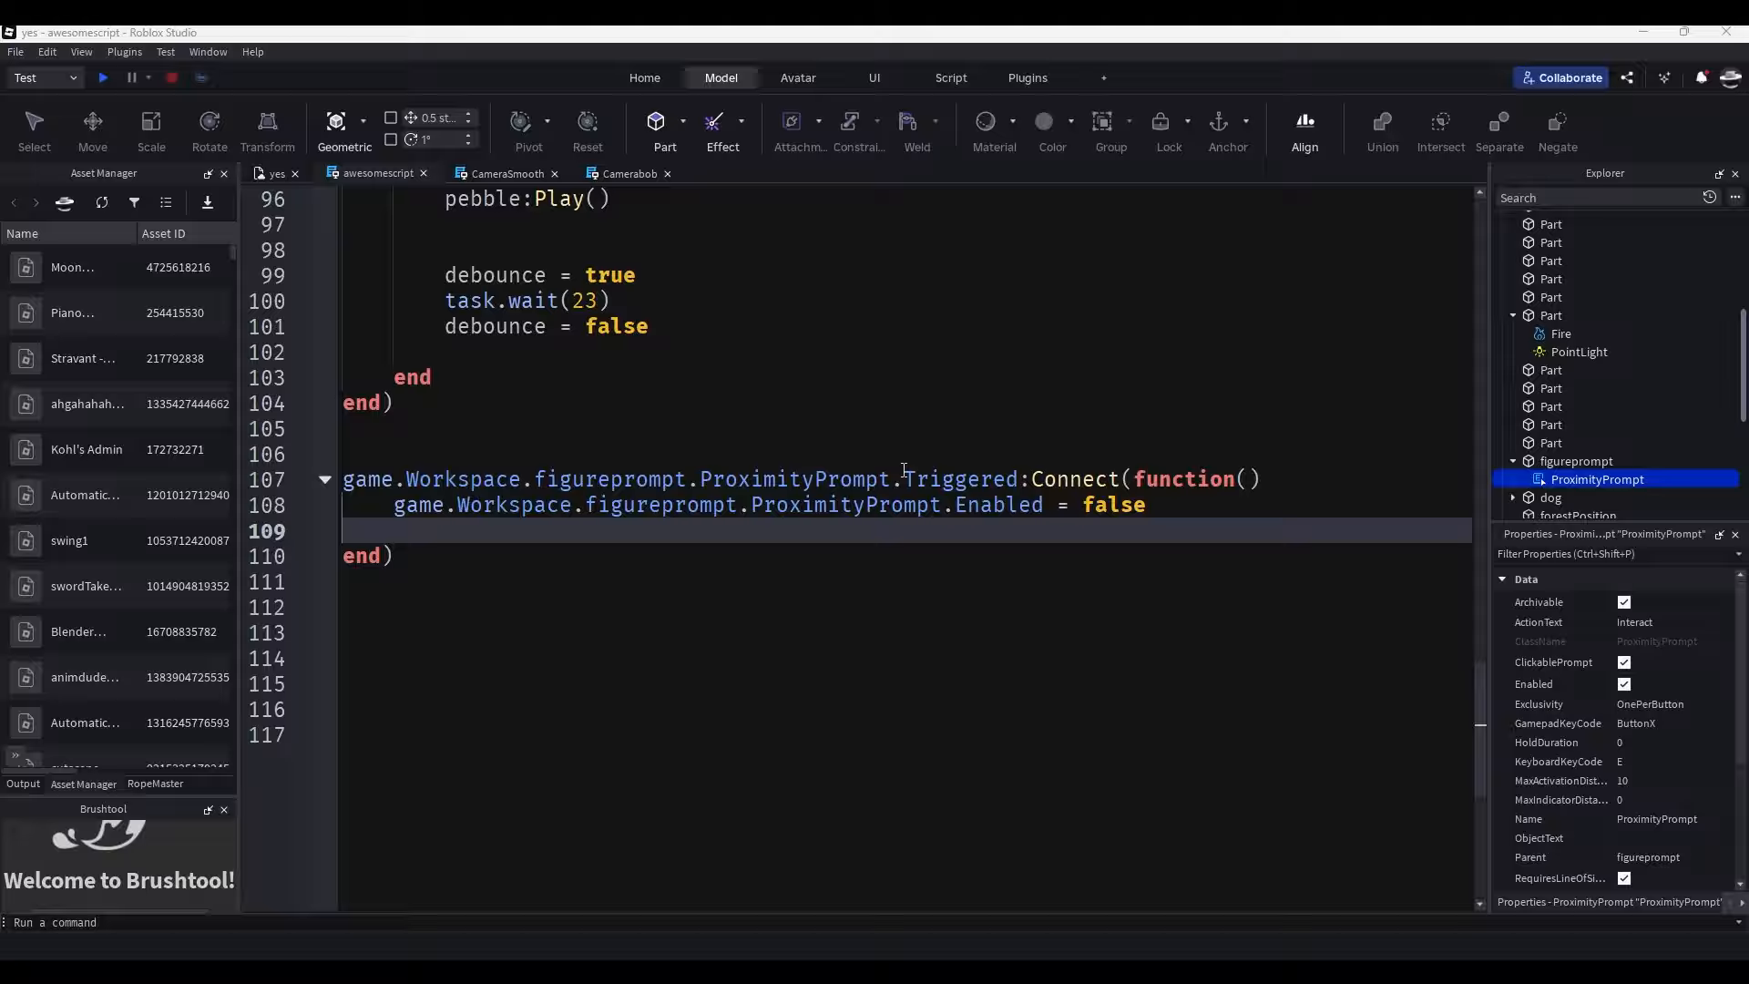
{"action": "left_click_drag", "start_coordinate": [346, 481], "coordinate": [1191, 530]}
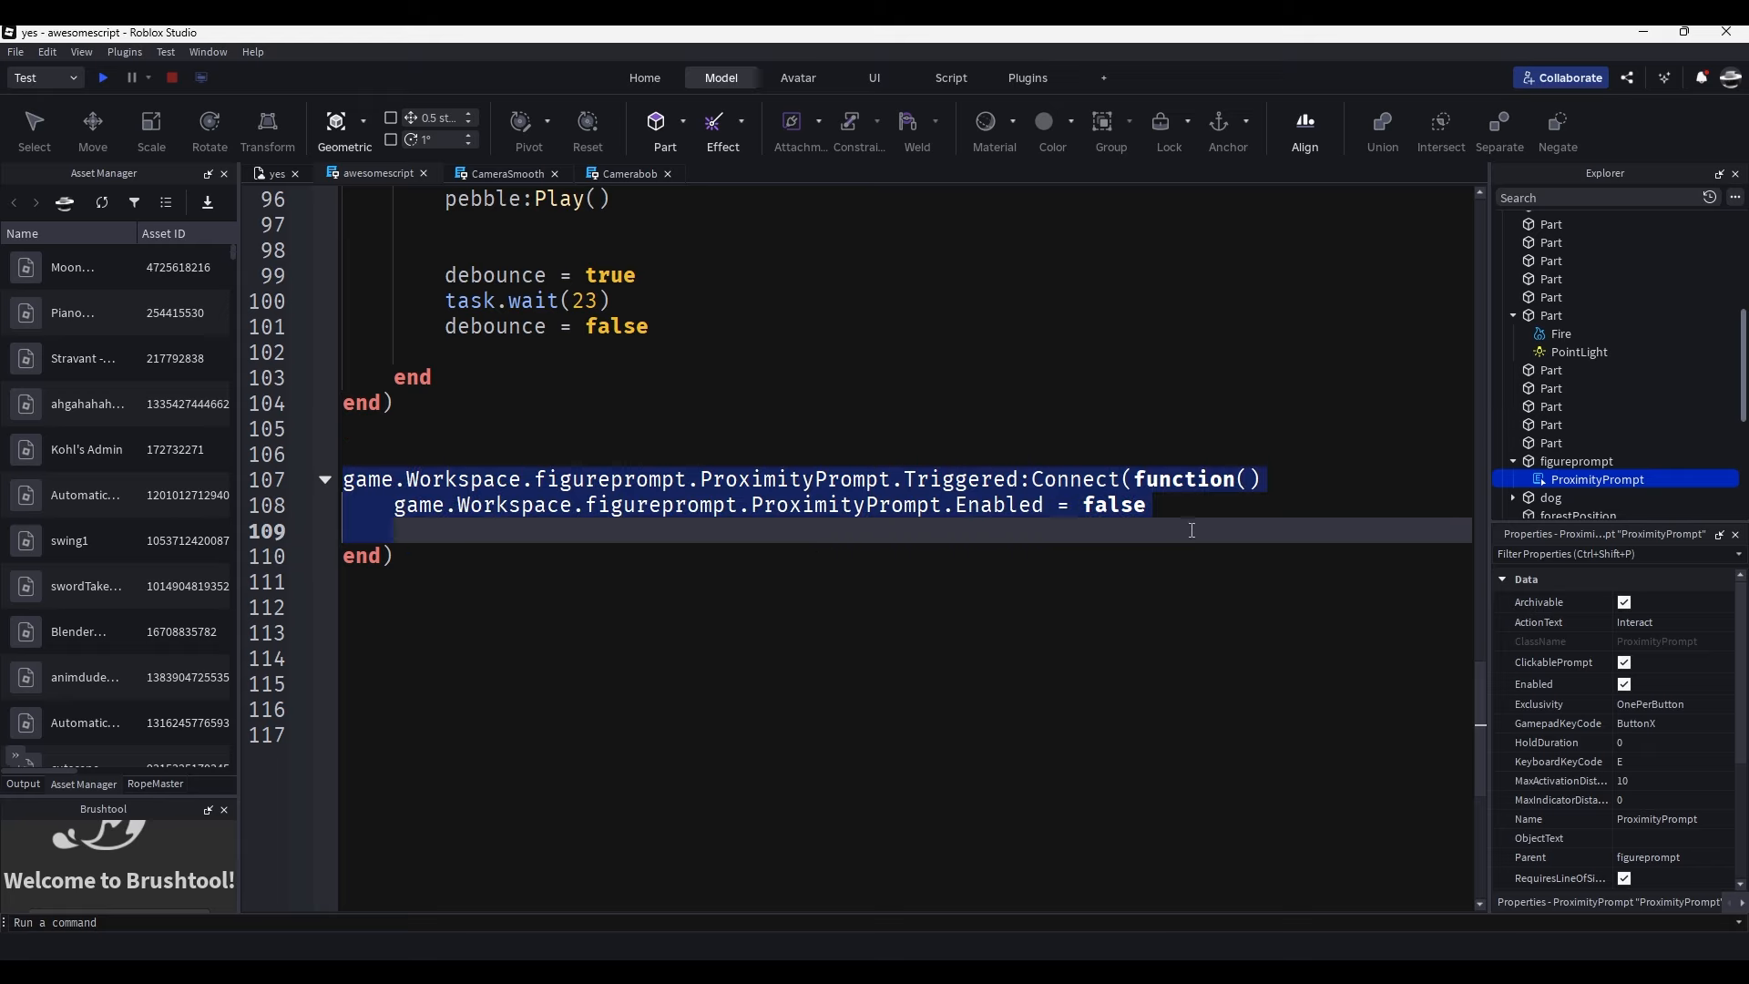
{"action": "left_click", "coordinate": [1235, 509]}
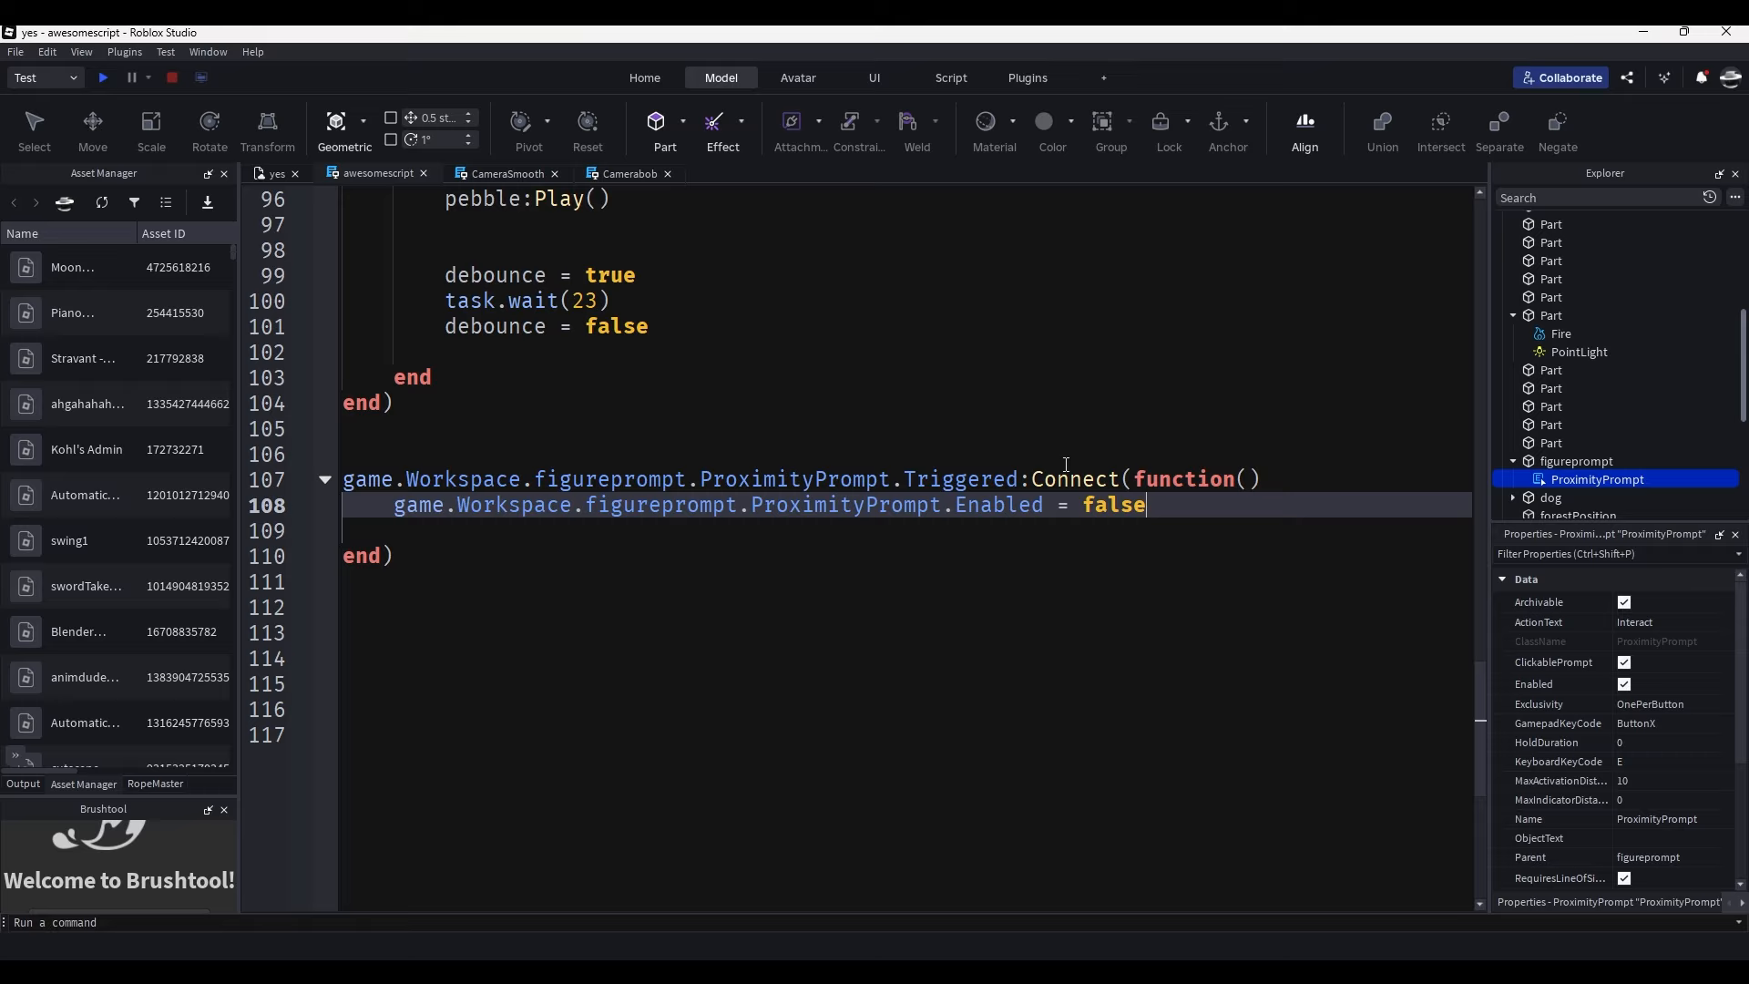
{"action": "scroll", "coordinate": [651, 446], "scroll_direction": "up", "scroll_amount": 20}
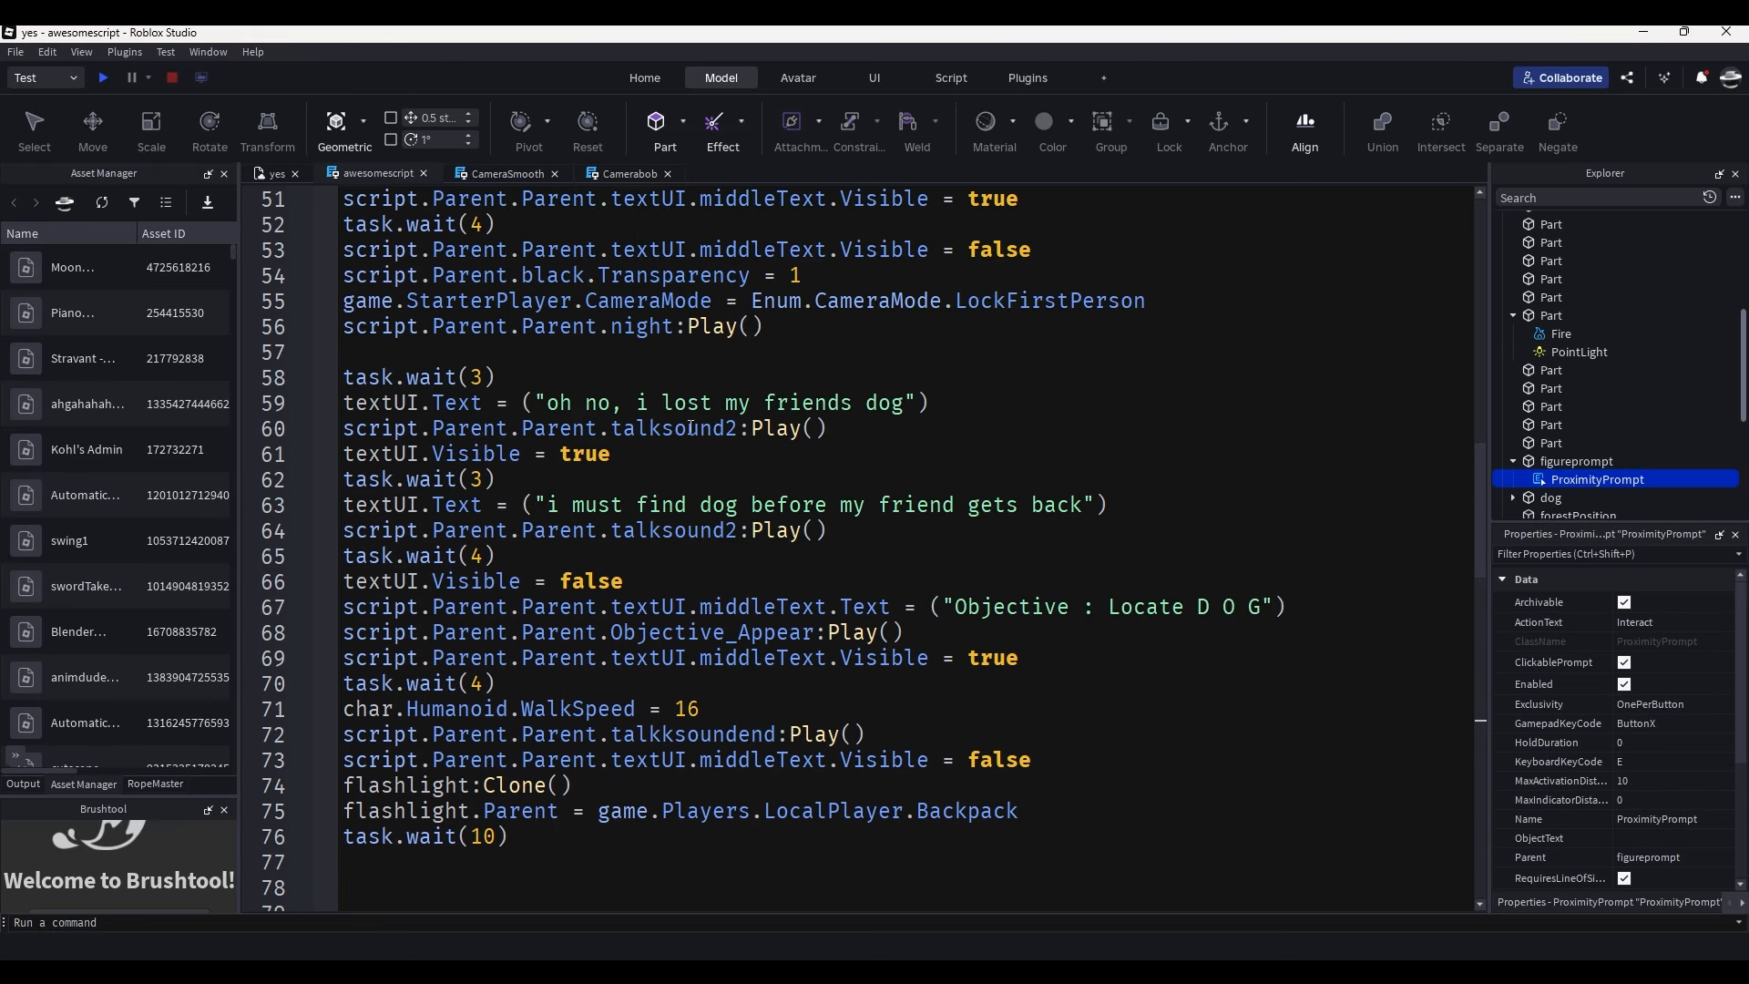
{"action": "scroll", "coordinate": [651, 445], "scroll_direction": "down", "scroll_amount": 20}
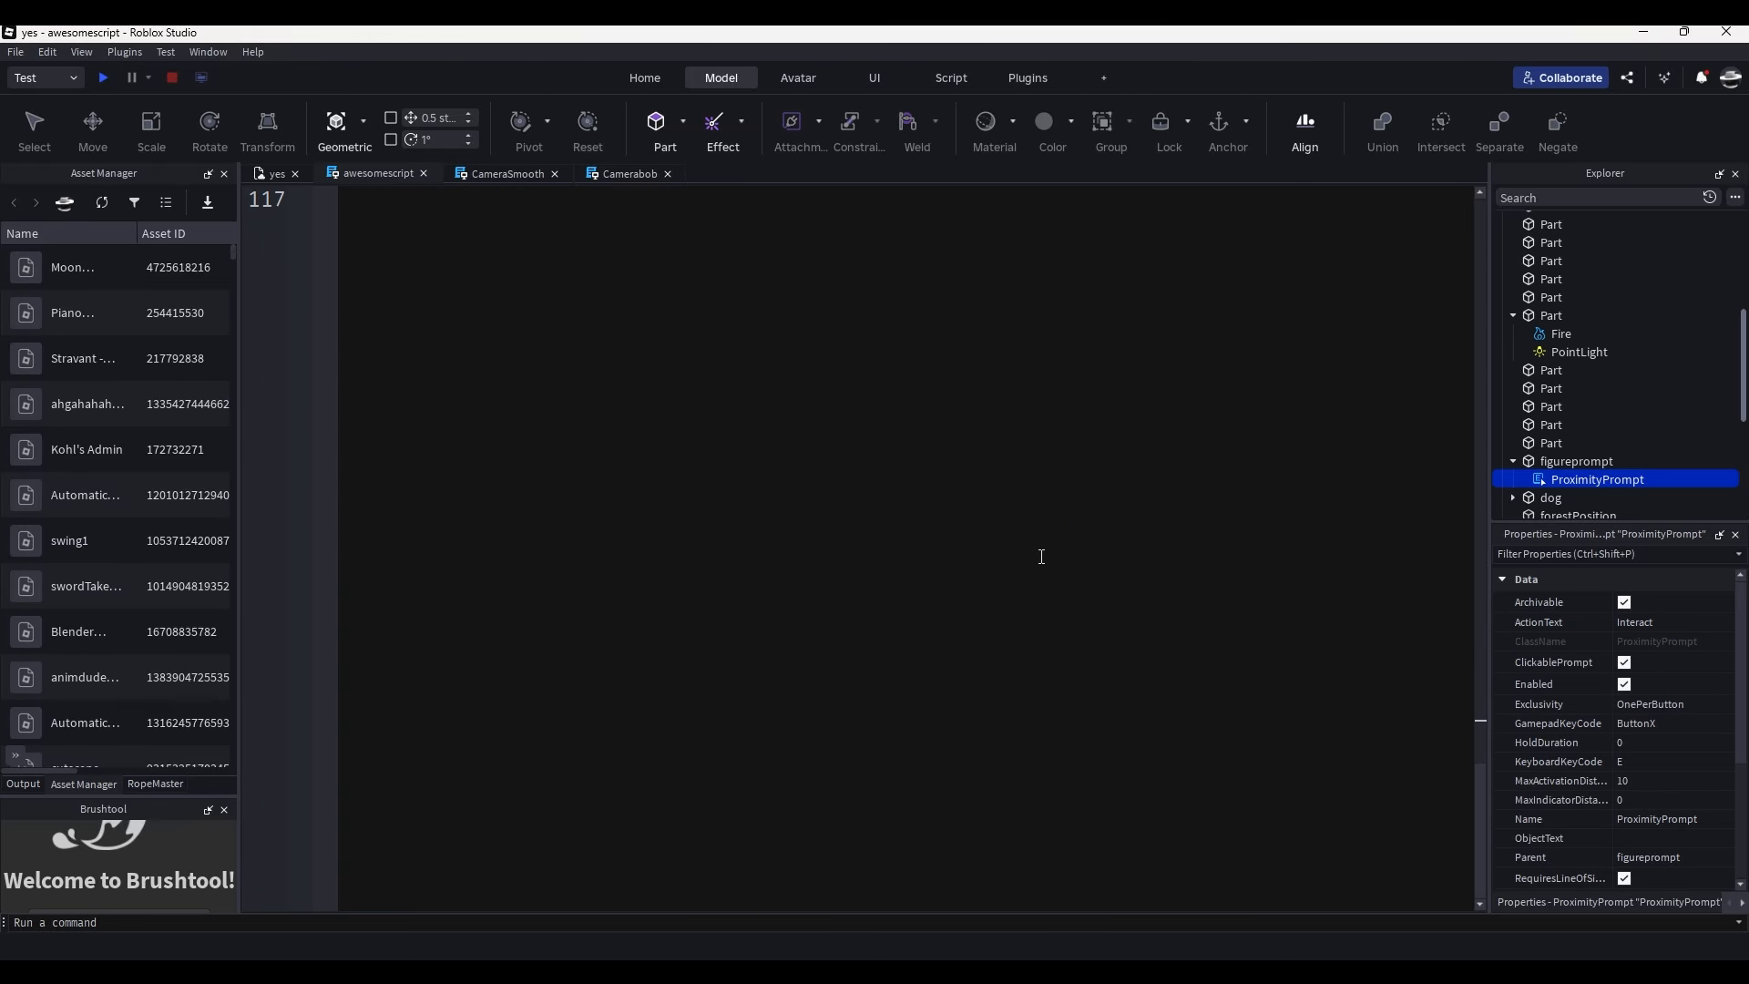
{"action": "scroll", "coordinate": [1029, 540], "scroll_direction": "up", "scroll_amount": 3}
{"action": "scroll", "coordinate": [1029, 540], "scroll_direction": "up", "scroll_amount": 4}
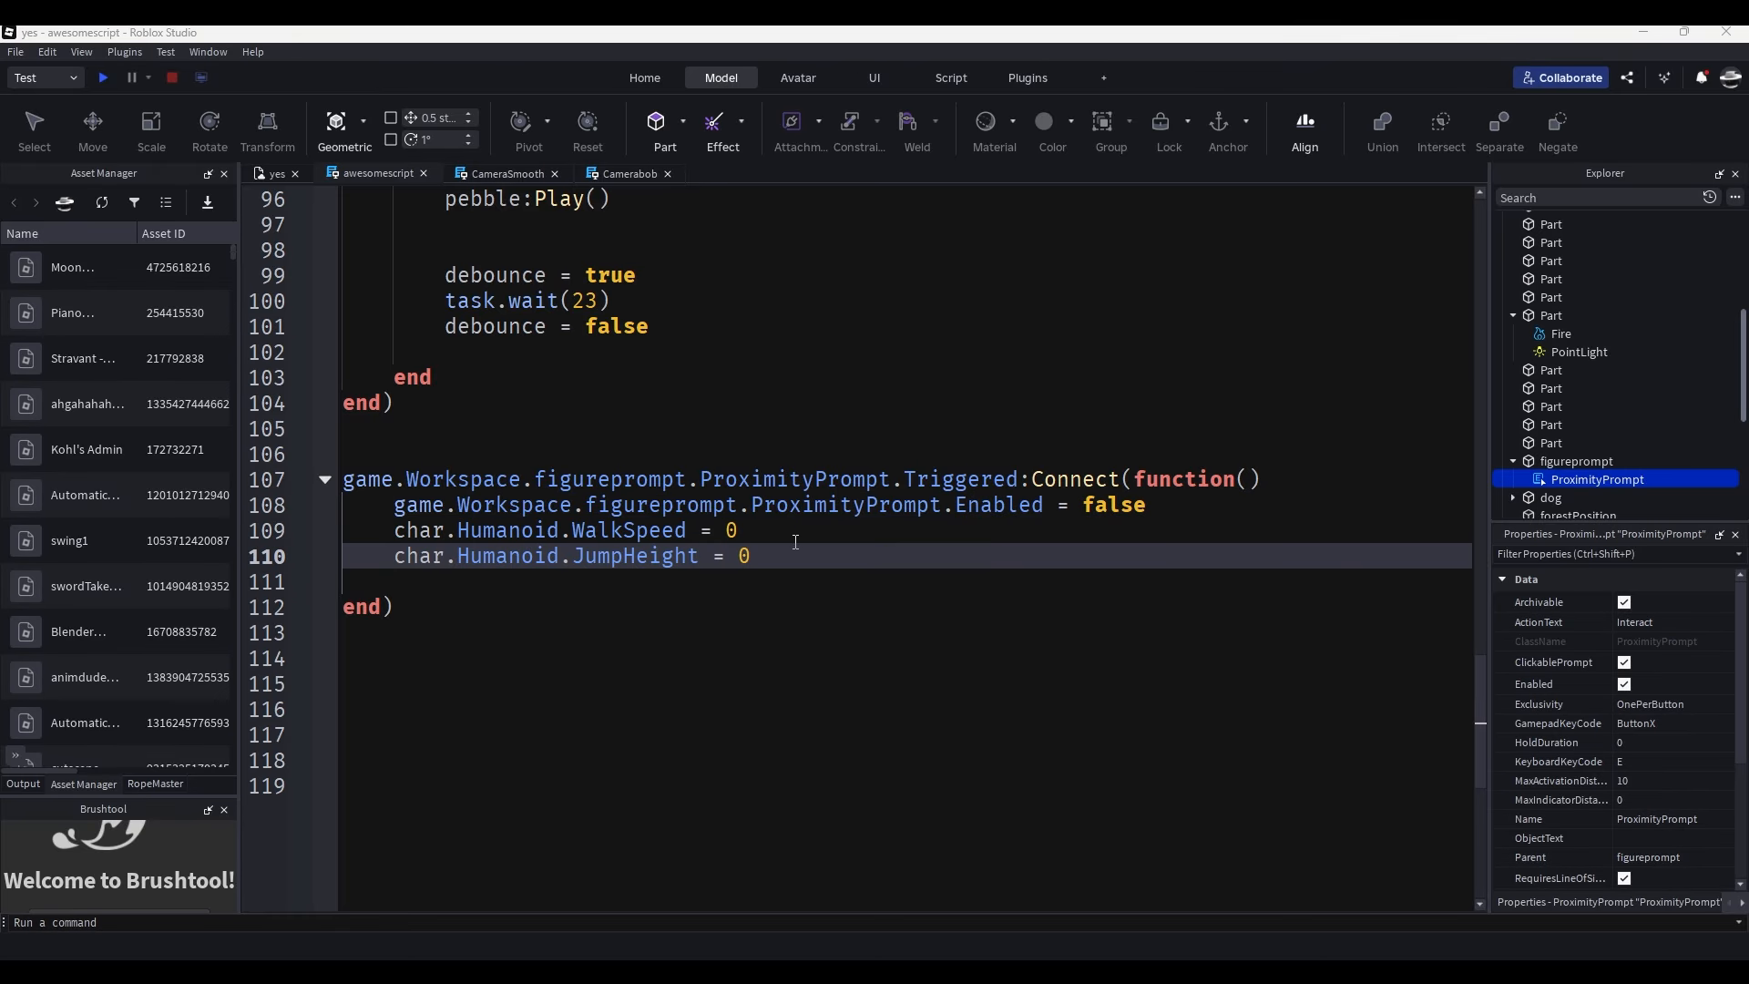
{"action": "left_click", "coordinate": [795, 542]}
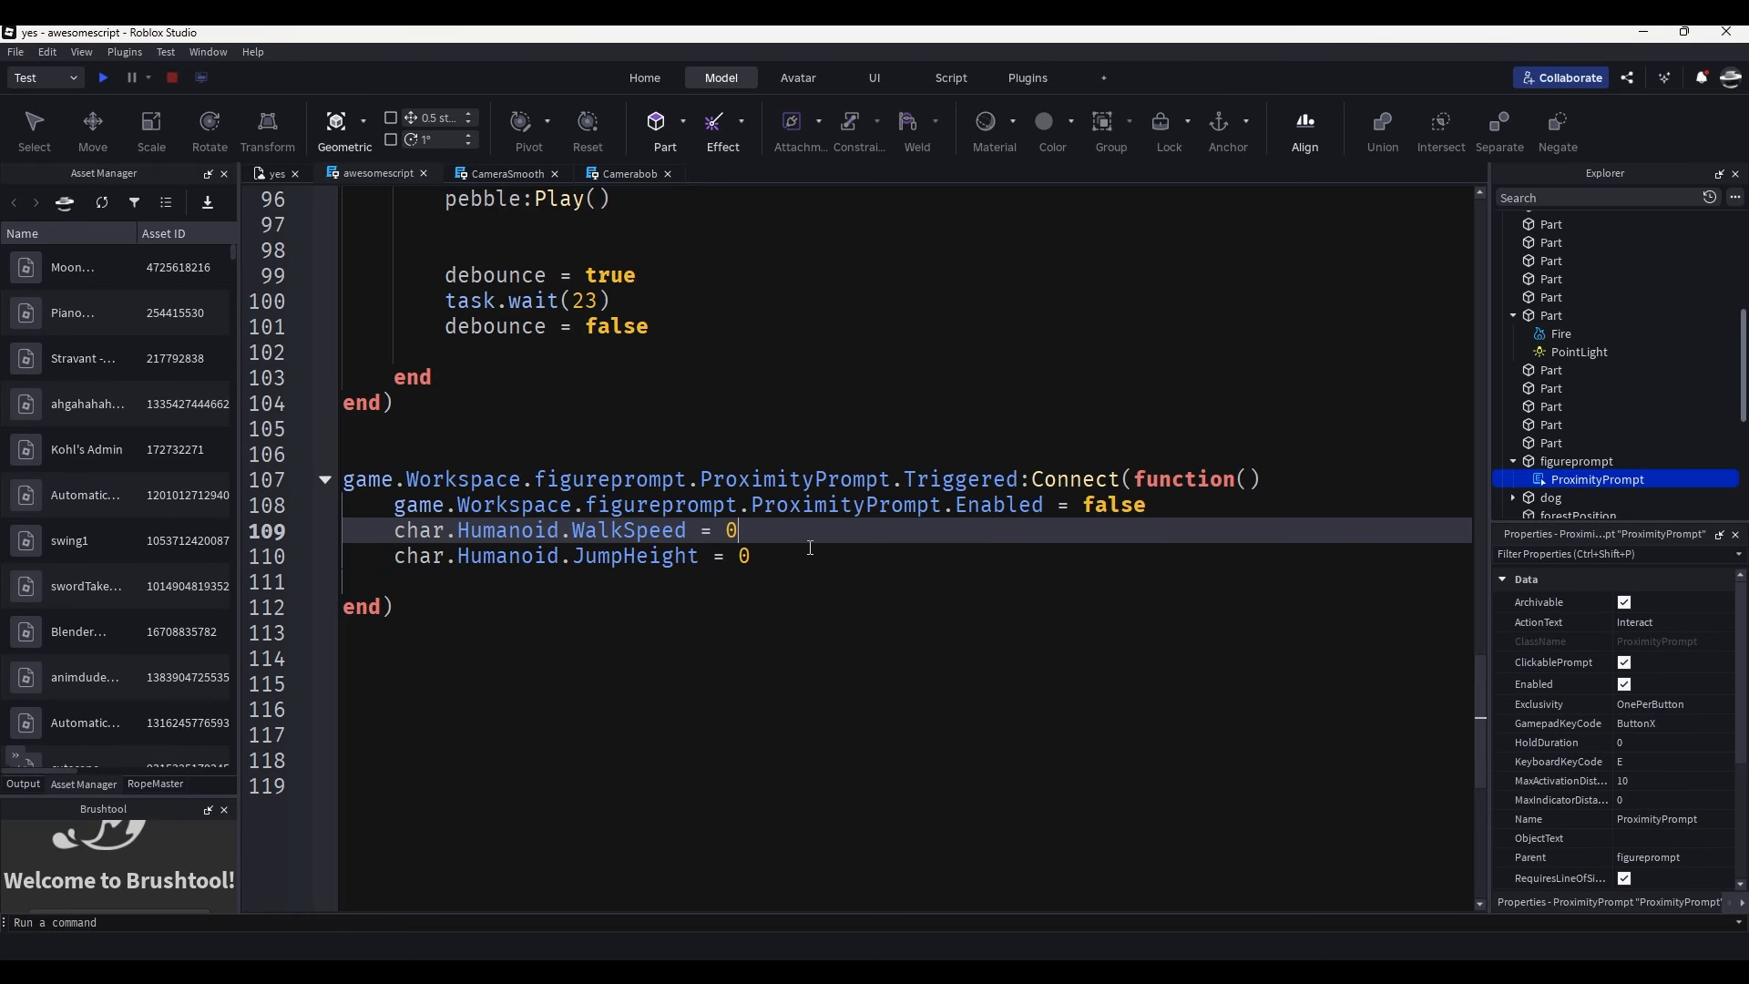
{"action": "left_click", "coordinate": [814, 553]}
{"action": "key", "text": "Up"}
{"action": "key", "text": "Down"}
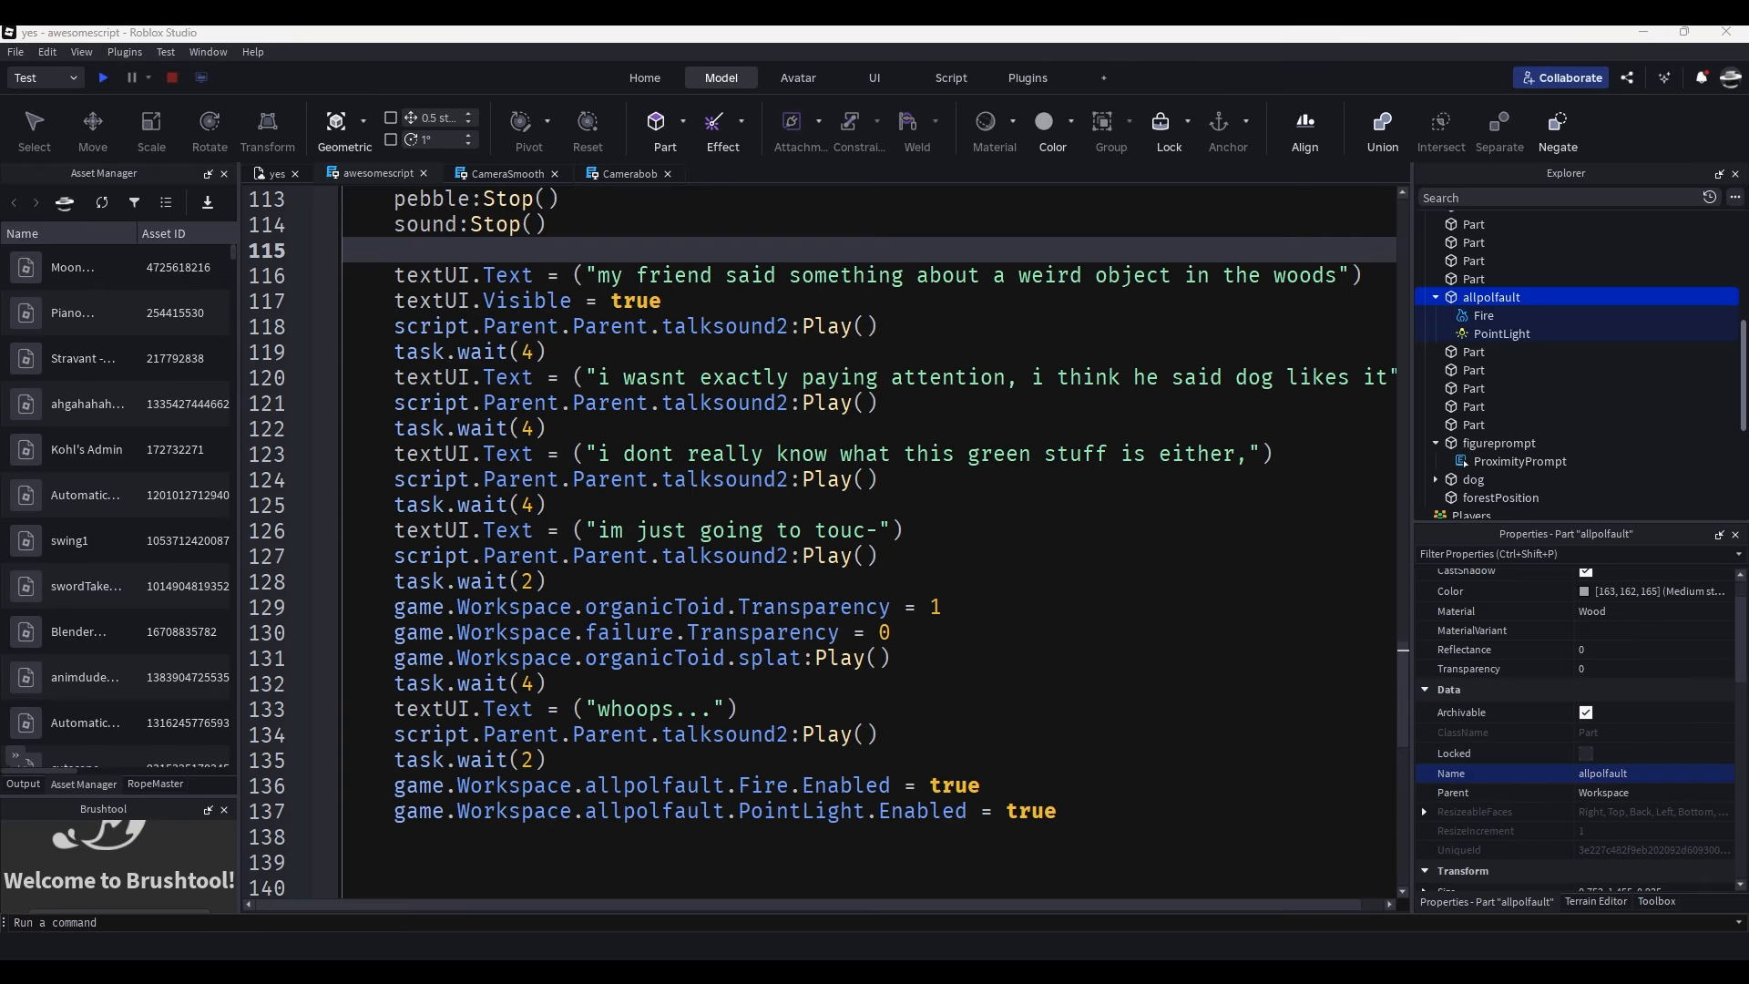
Examine the handler's dialogue, transparency swap and allpolfault fire lines in awesomescript, checking them against the pedestal in the scene.
{"action": "scroll", "coordinate": [757, 728], "scroll_direction": "up", "scroll_amount": 2}
{"action": "scroll", "coordinate": [783, 683], "scroll_direction": "down", "scroll_amount": 2}
{"action": "left_click_drag", "start_coordinate": [778, 908], "coordinate": [788, 905]}
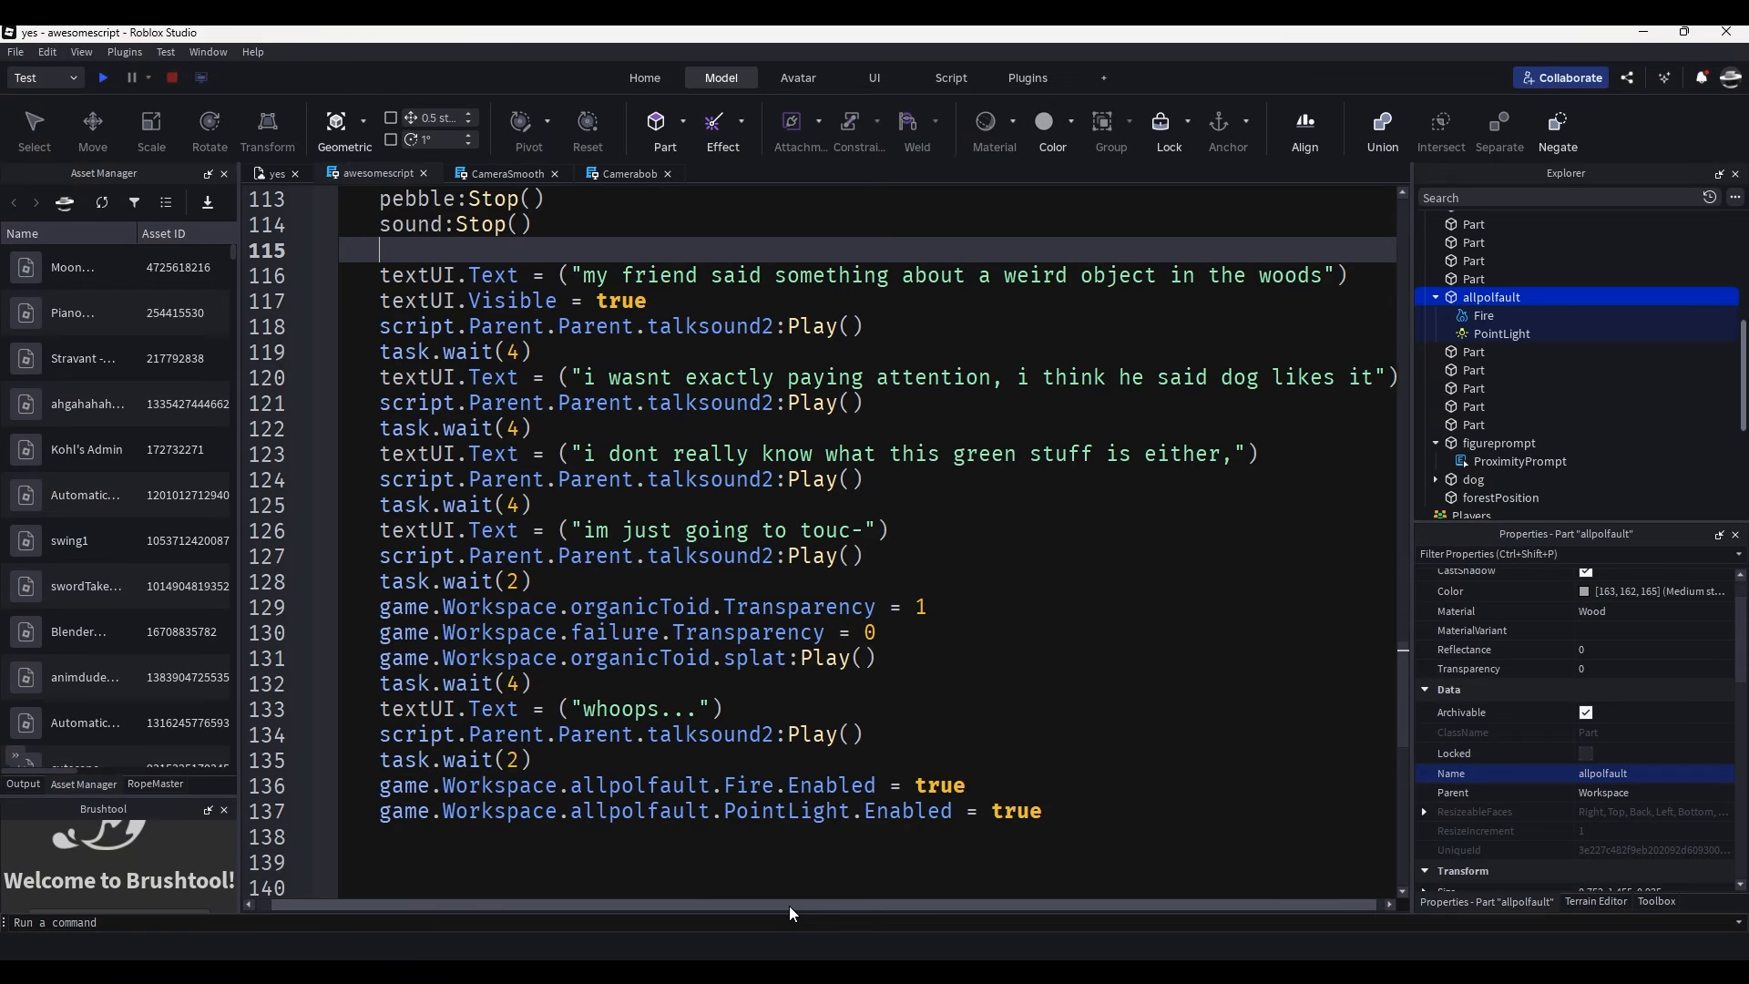
{"action": "left_click", "coordinate": [282, 176]}
{"action": "right_click_drag", "start_coordinate": [730, 517], "coordinate": [871, 407]}
{"action": "left_click", "coordinate": [377, 173]}
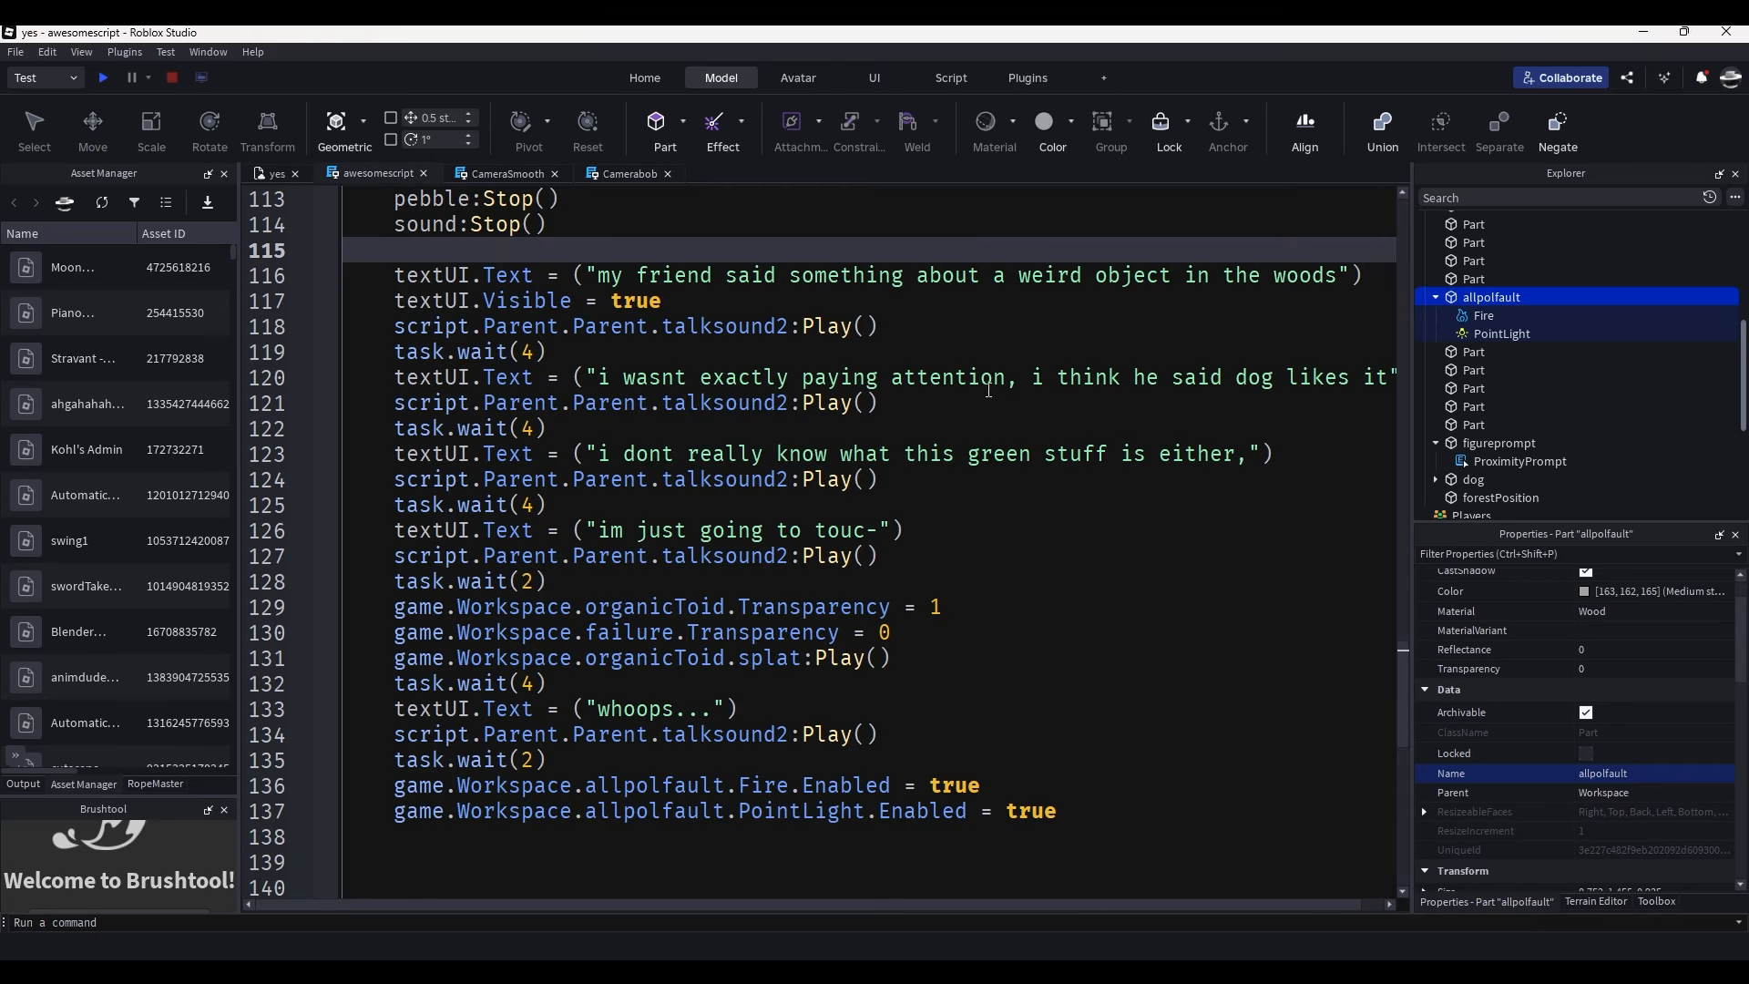
{"action": "key", "text": "Down"}
{"action": "key", "text": "Down"}
{"action": "key", "text": "Down"}
{"action": "key", "text": "Down"}
{"action": "key", "text": "Down"}
{"action": "key", "text": "Down"}
{"action": "key", "text": "Down"}
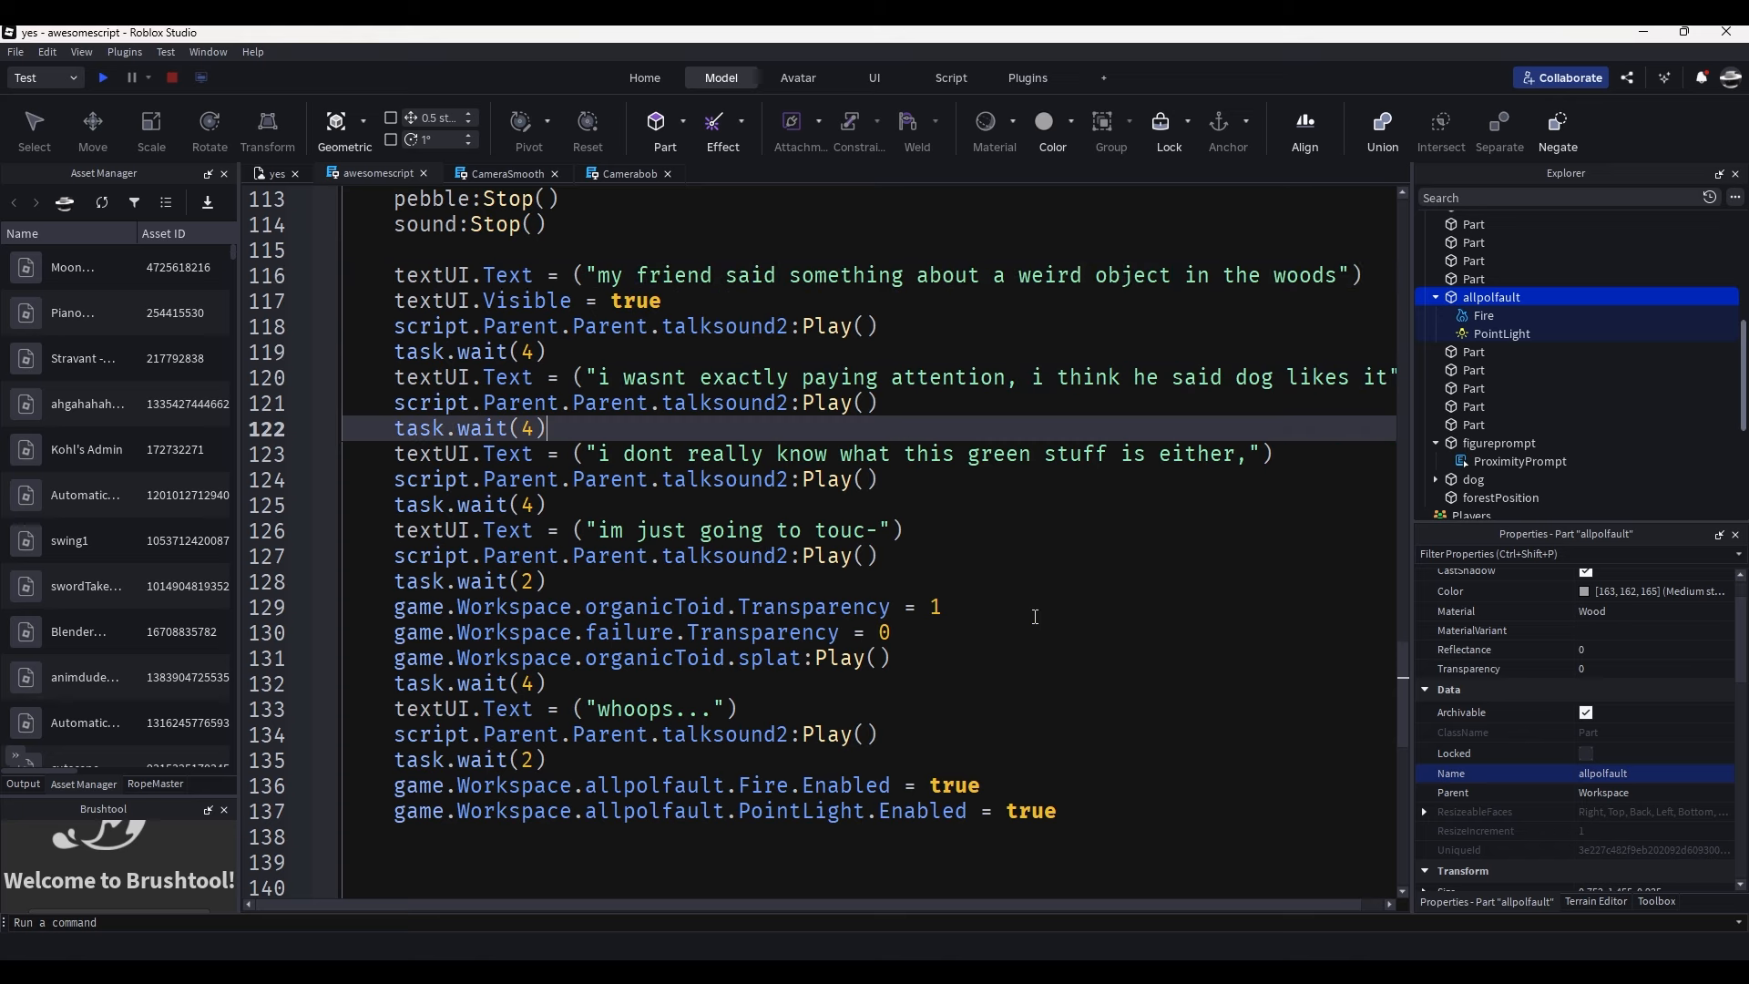
Preview the Fire effect on the allpolfault part by enabling it briefly, switch it off again, and view the torch structure.
{"action": "left_click", "coordinate": [267, 176]}
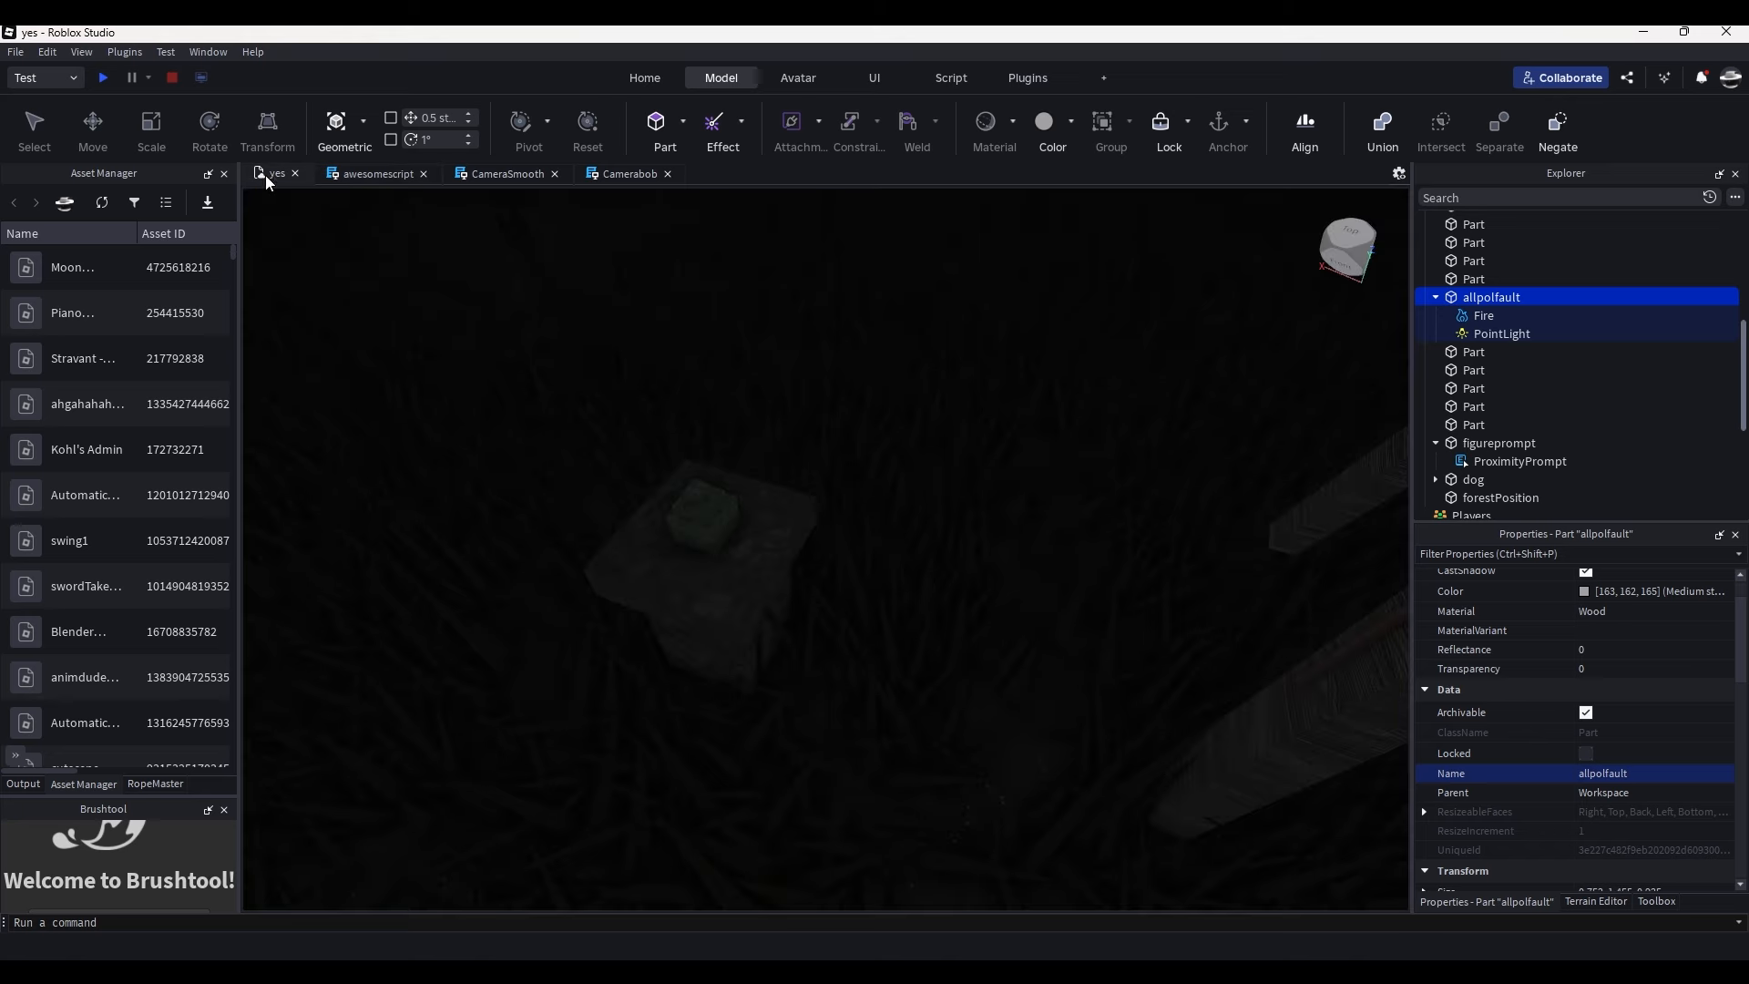
{"action": "key", "text": "f"}
{"action": "left_click", "coordinate": [1482, 315]}
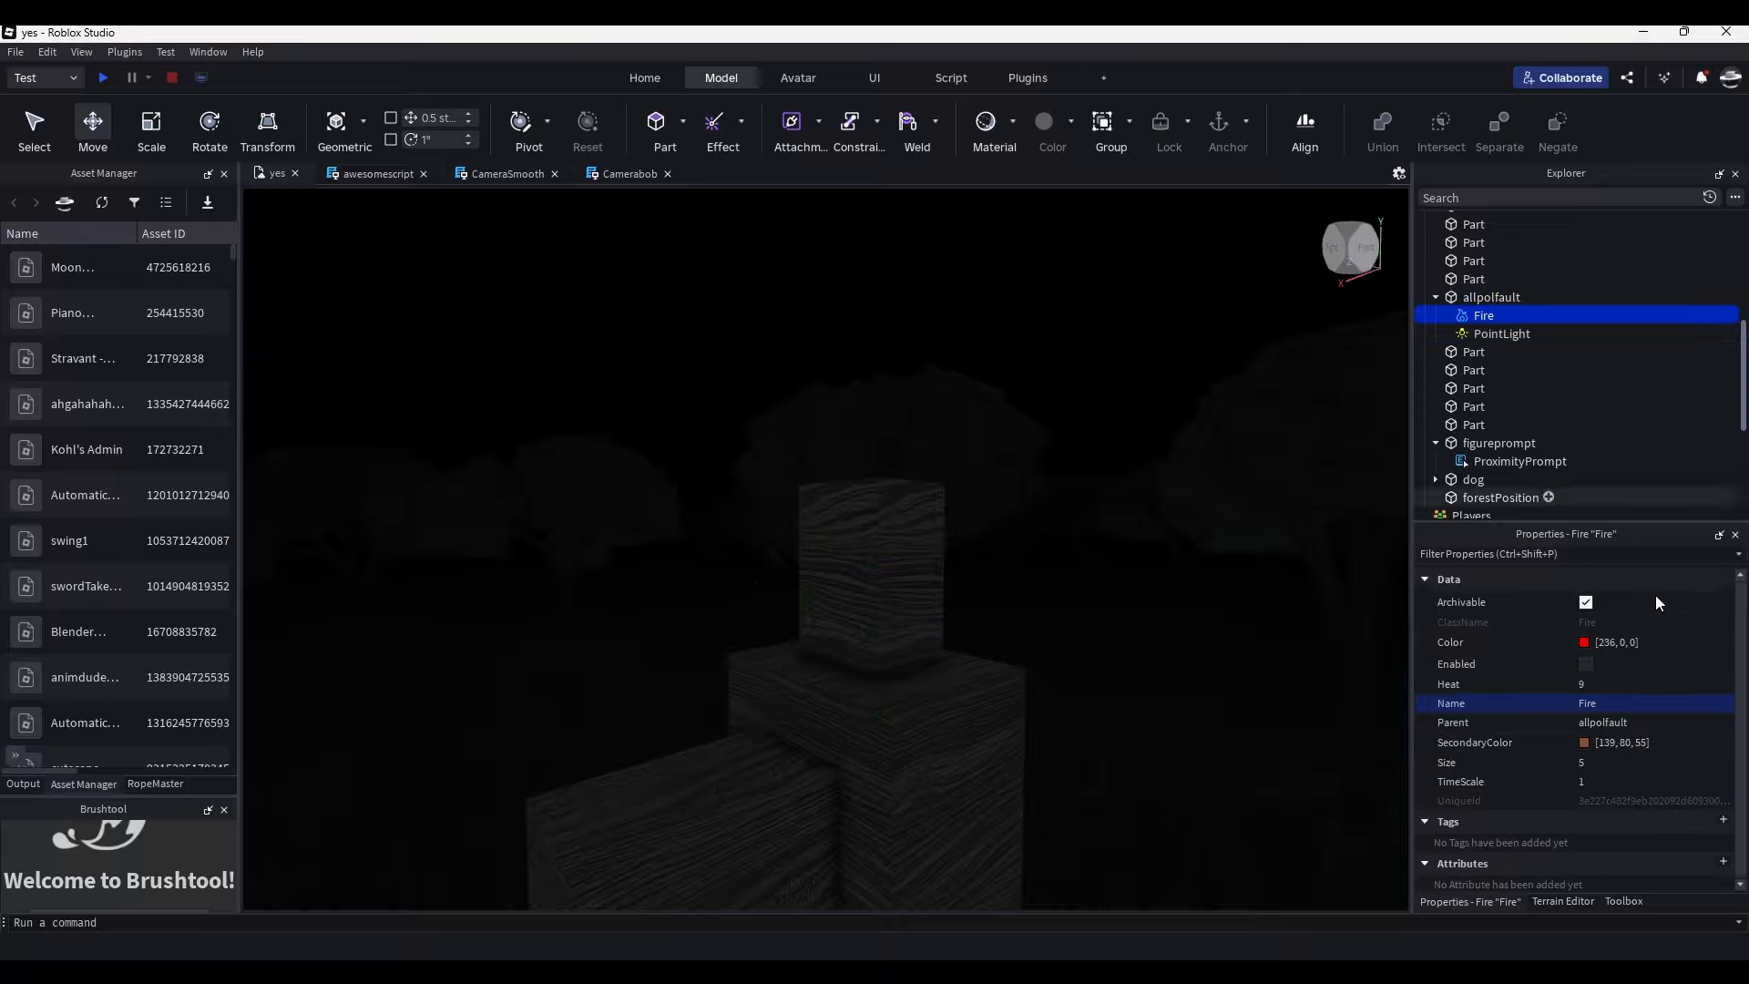
{"action": "left_click", "coordinate": [1588, 662]}
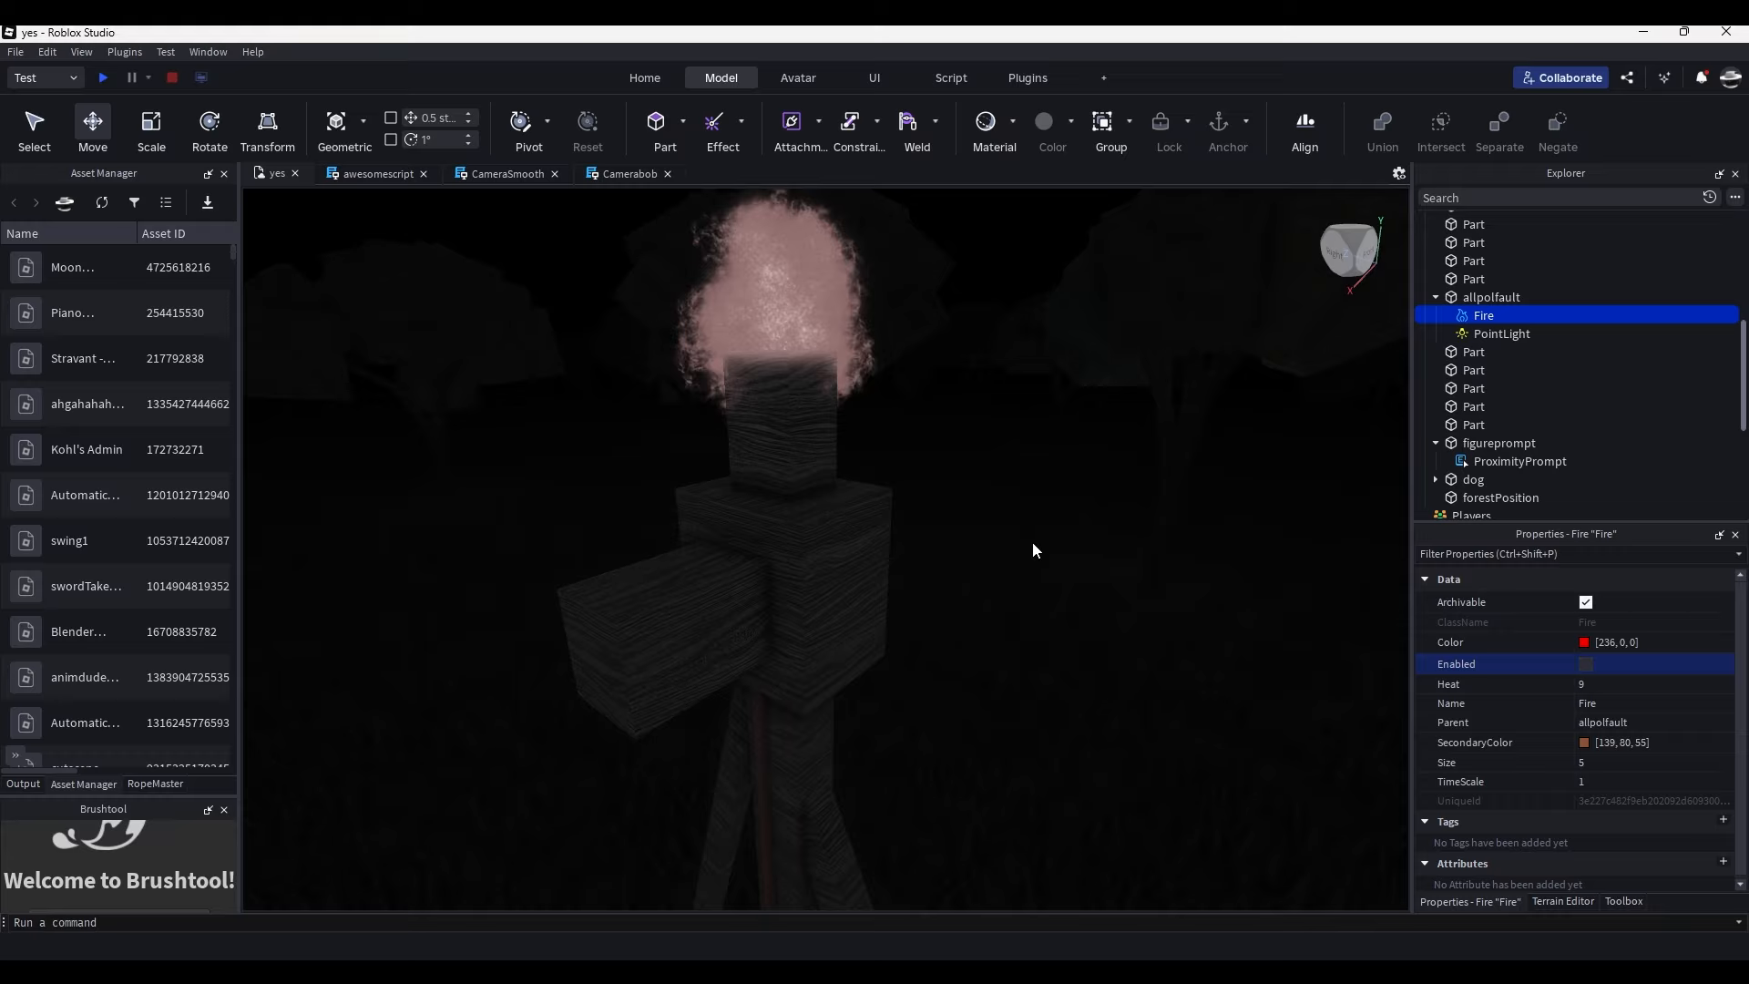
{"action": "key", "text": "s"}
{"action": "key", "text": "q"}
{"action": "right_click_drag", "start_coordinate": [963, 545], "coordinate": [920, 556]}
{"action": "key", "text": "w"}
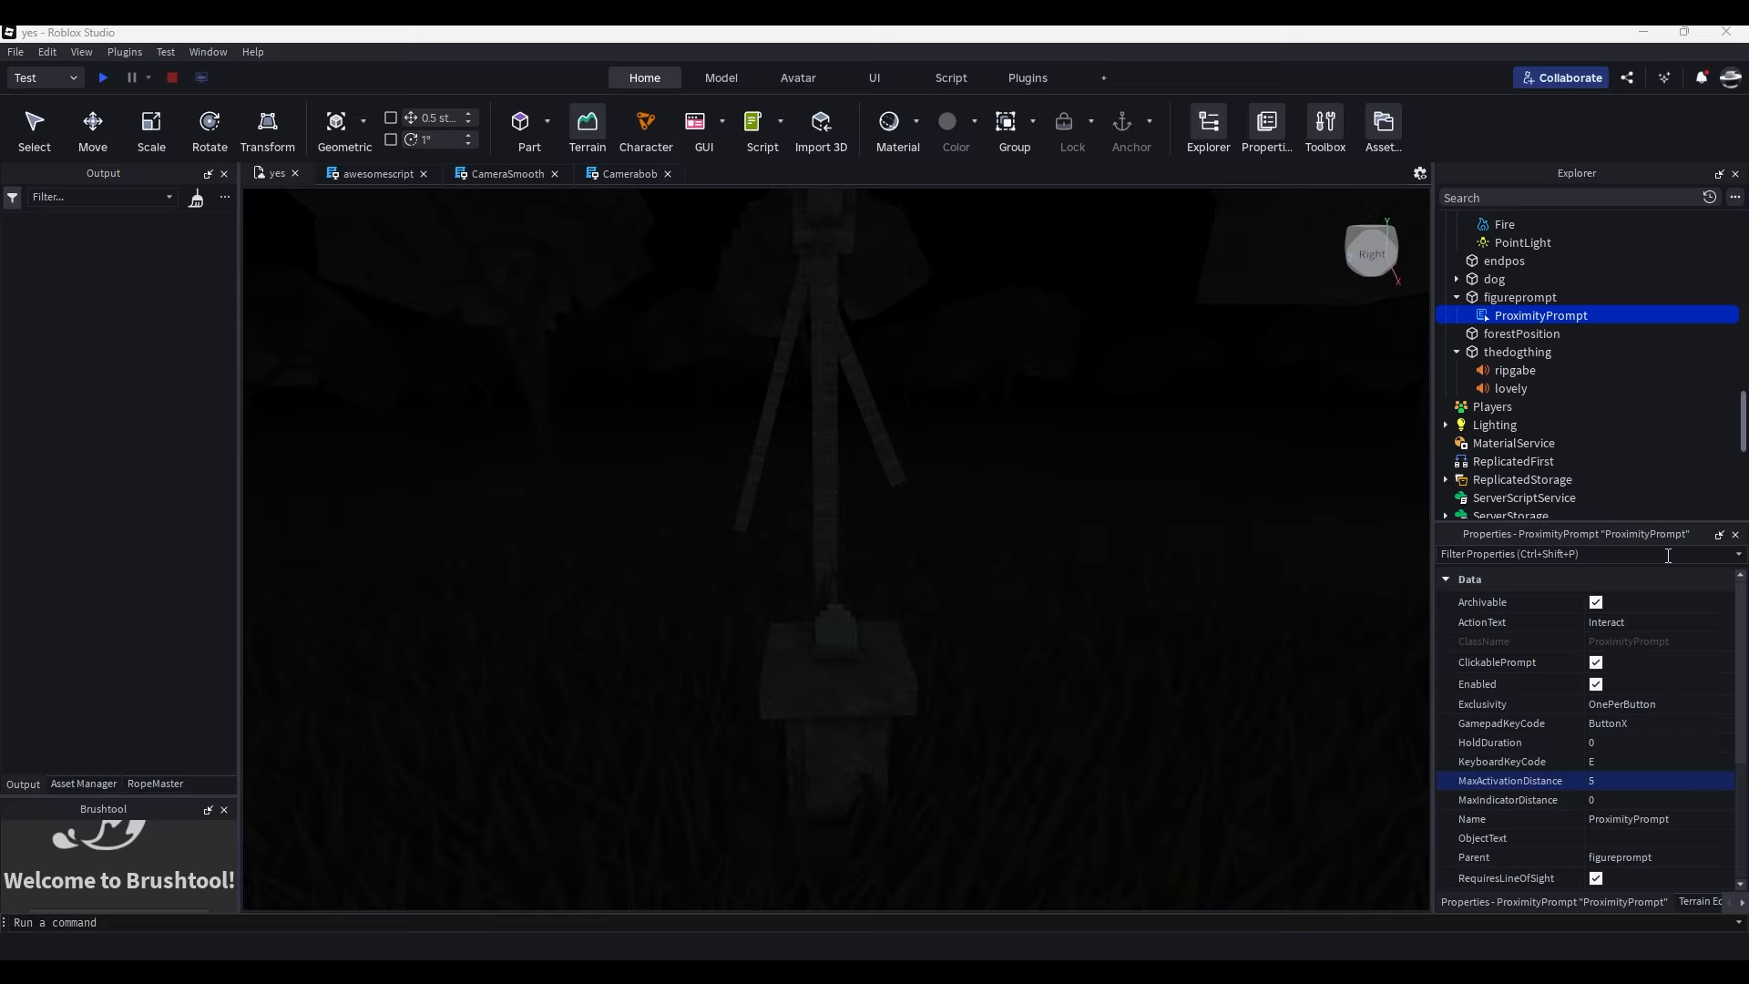
Look over the torch and pedestal, and examine the rest of the awesomescript handler from the DOG dialogue to the while loop.
{"action": "right_click_drag", "start_coordinate": [1148, 652], "coordinate": [1150, 652]}
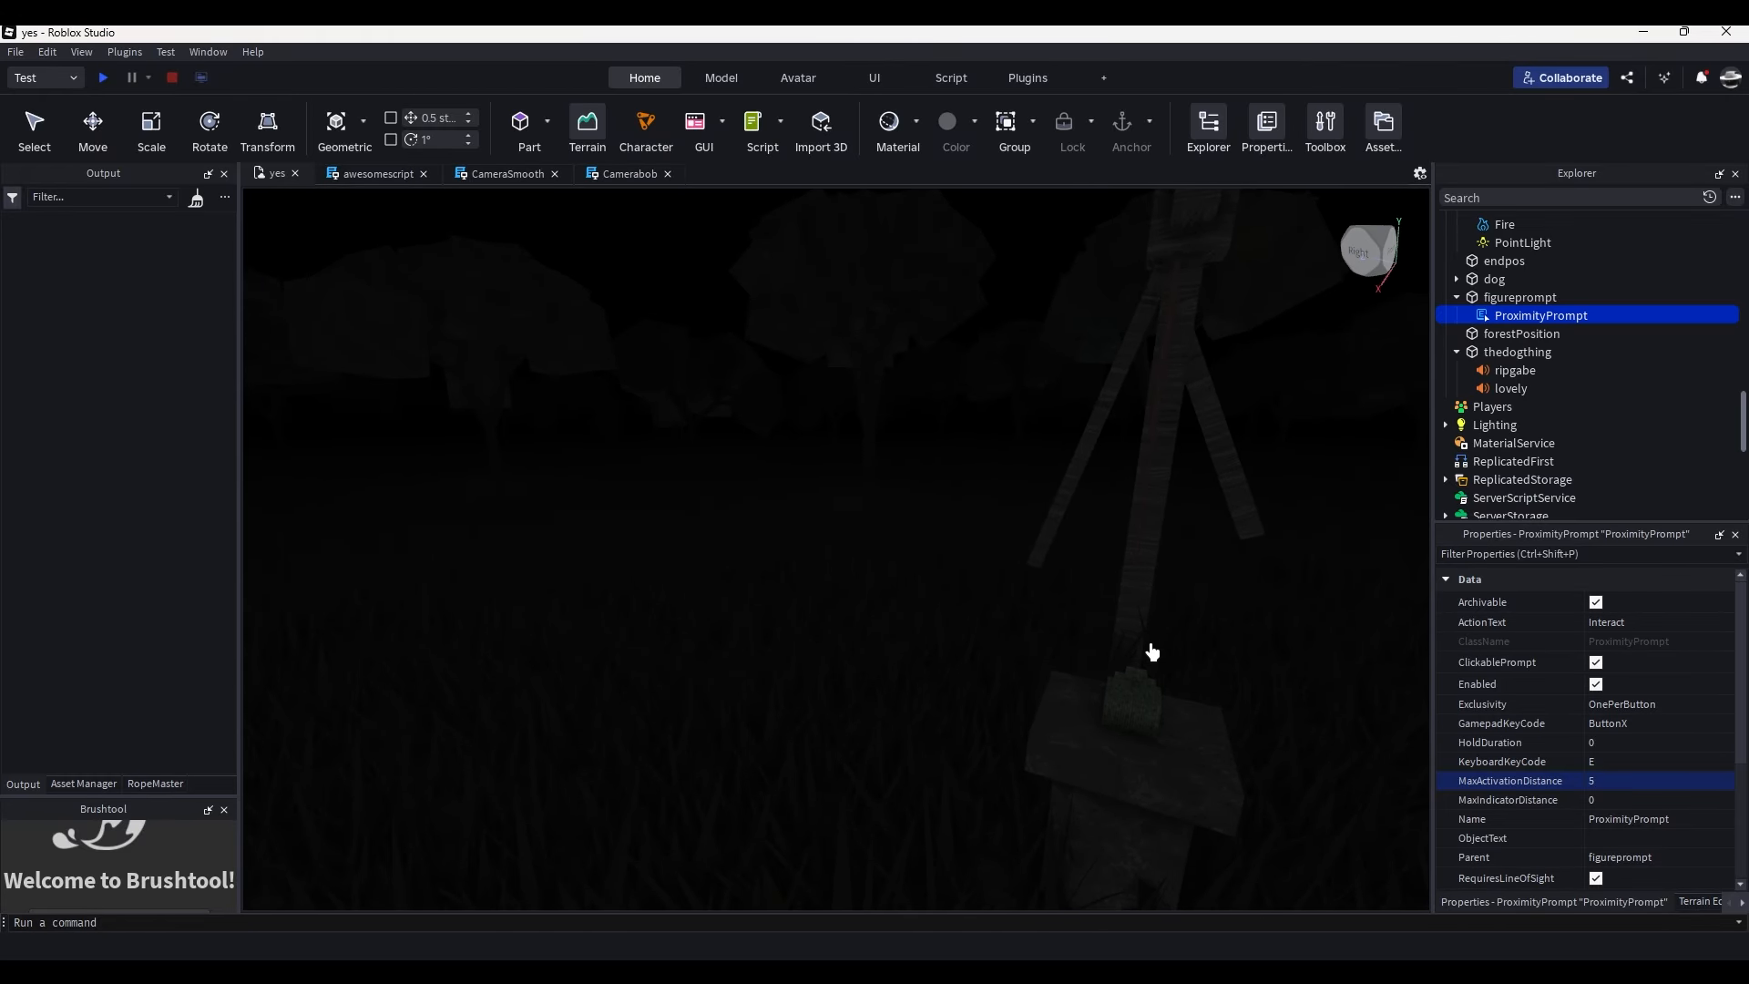
{"action": "right_click_drag", "start_coordinate": [1151, 652], "coordinate": [1122, 625]}
{"action": "left_click", "coordinate": [373, 173]}
{"action": "scroll", "coordinate": [1140, 378], "scroll_direction": "down", "scroll_amount": 10}
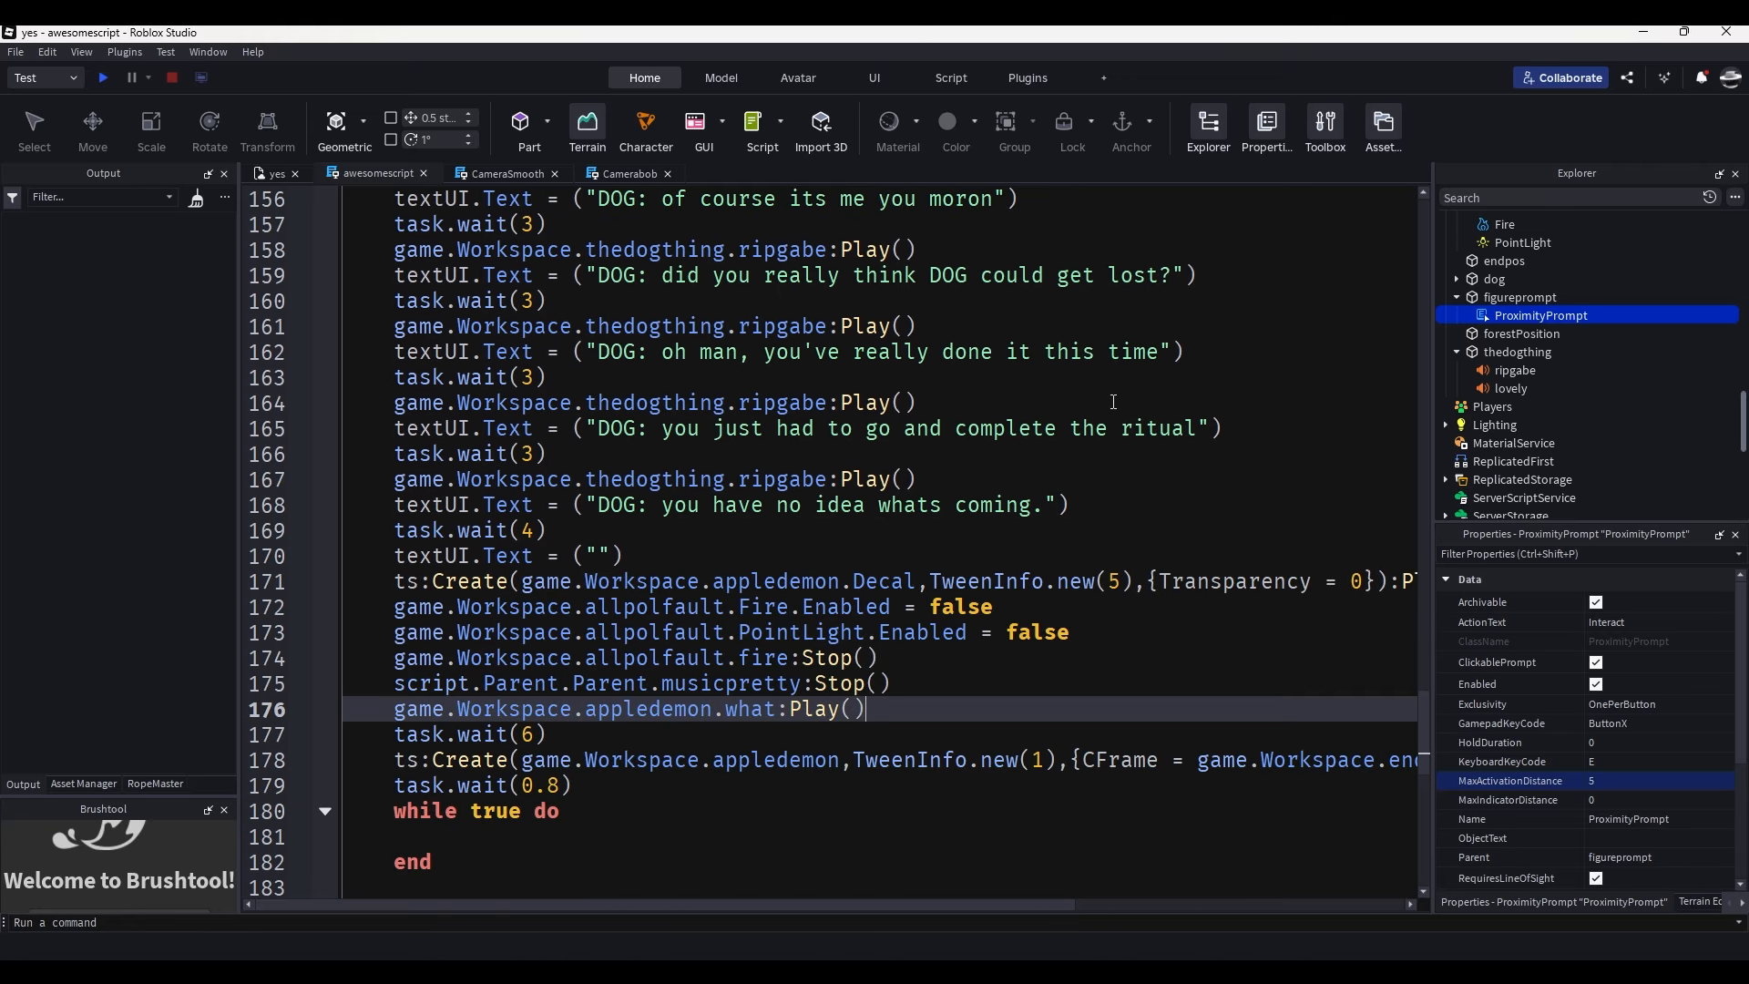
{"action": "scroll", "coordinate": [1130, 371], "scroll_direction": "down", "scroll_amount": 3}
{"action": "scroll", "coordinate": [1081, 574], "scroll_direction": "up", "scroll_amount": 6}
{"action": "scroll", "coordinate": [1081, 574], "scroll_direction": "up", "scroll_amount": 3}
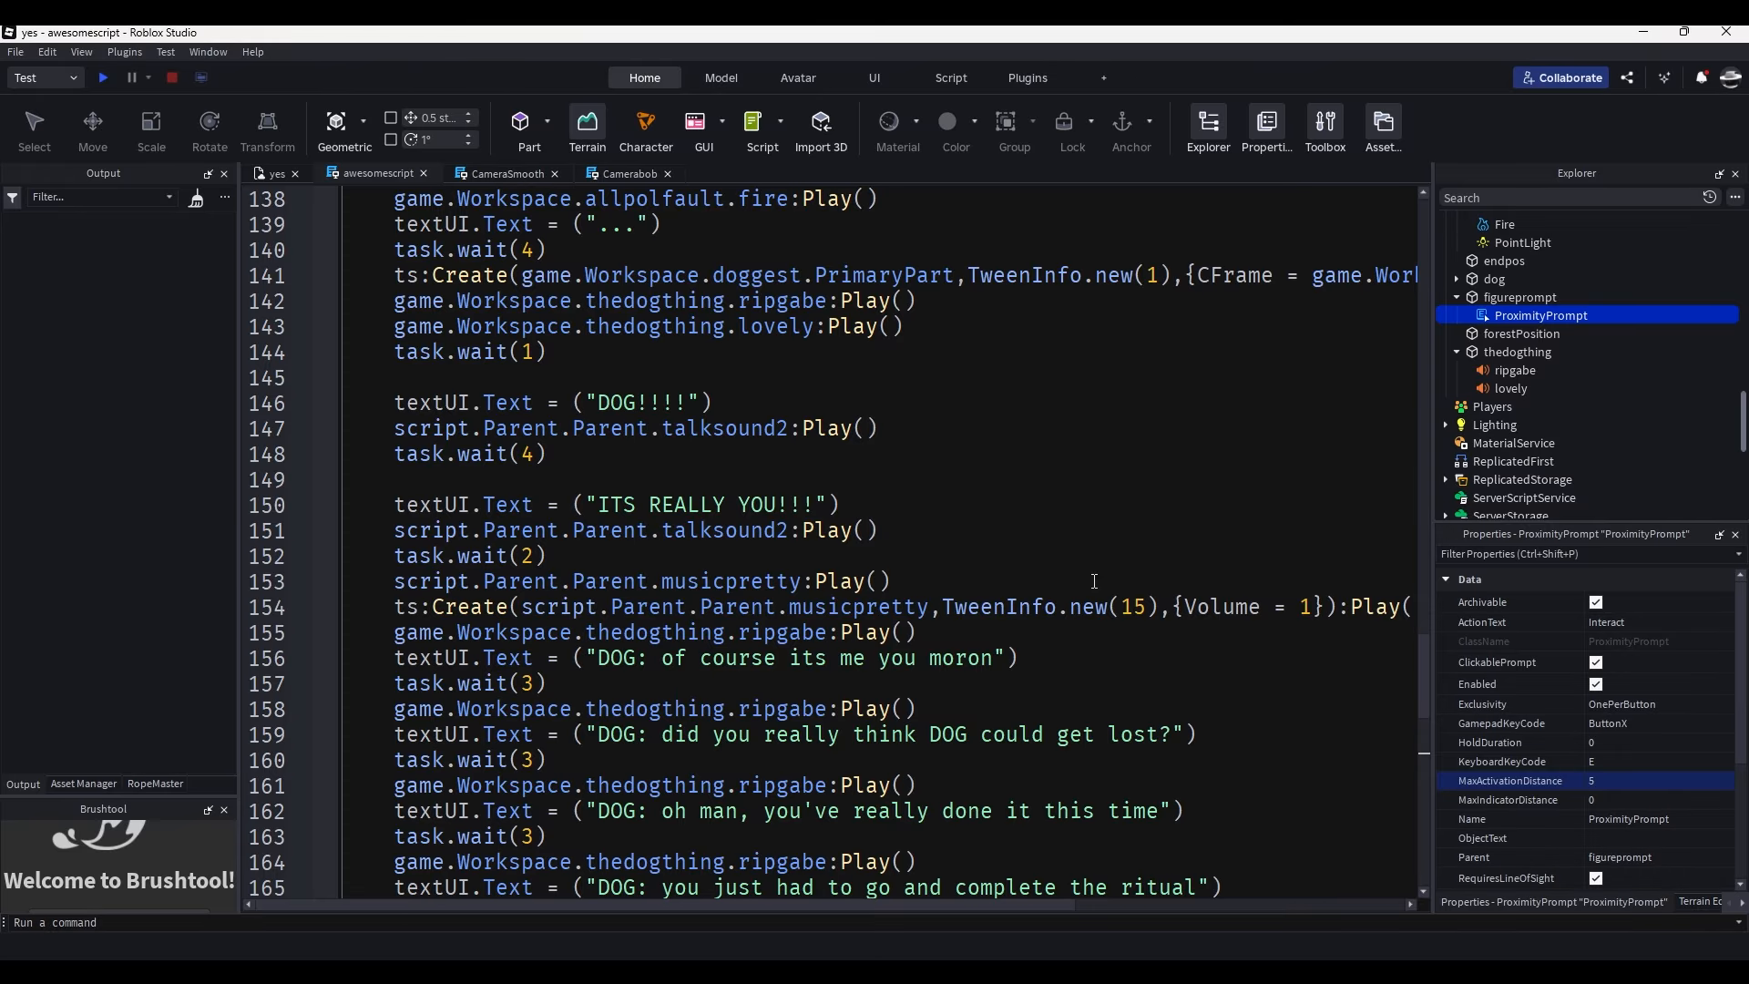
{"action": "scroll", "coordinate": [1088, 516], "scroll_direction": "down", "scroll_amount": 10}
{"action": "left_click", "coordinate": [874, 402]}
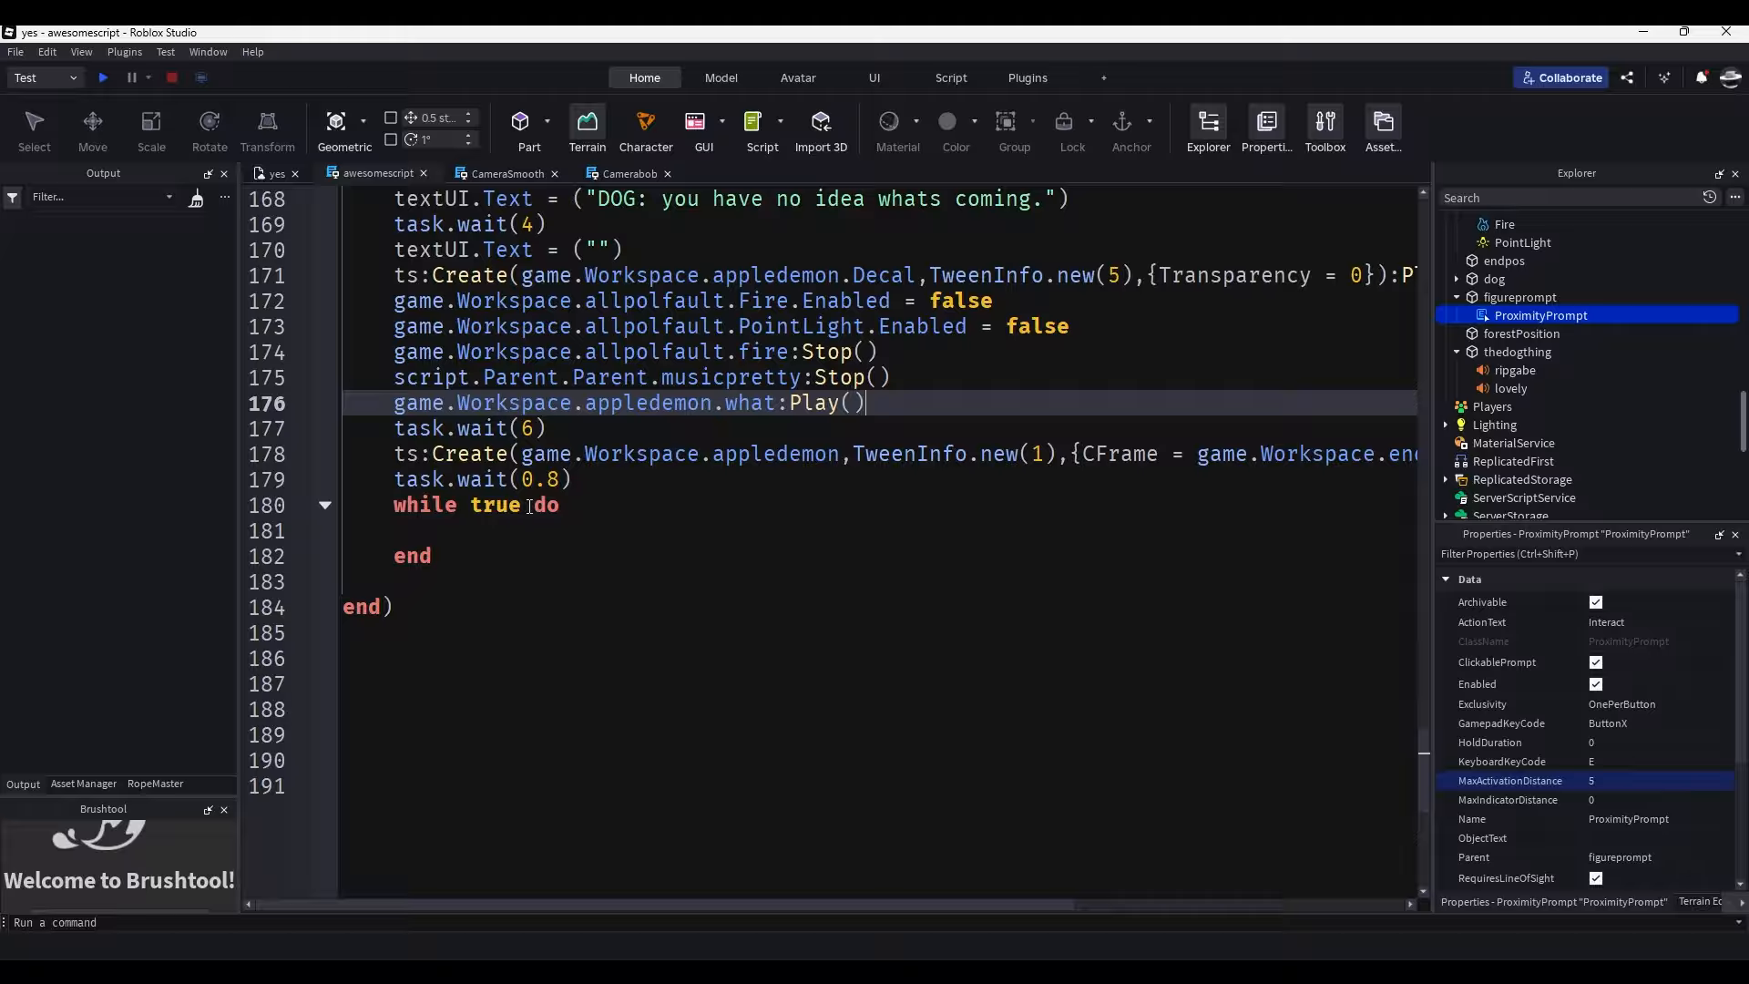
{"action": "scroll", "coordinate": [526, 511], "scroll_direction": "up", "scroll_amount": 3}
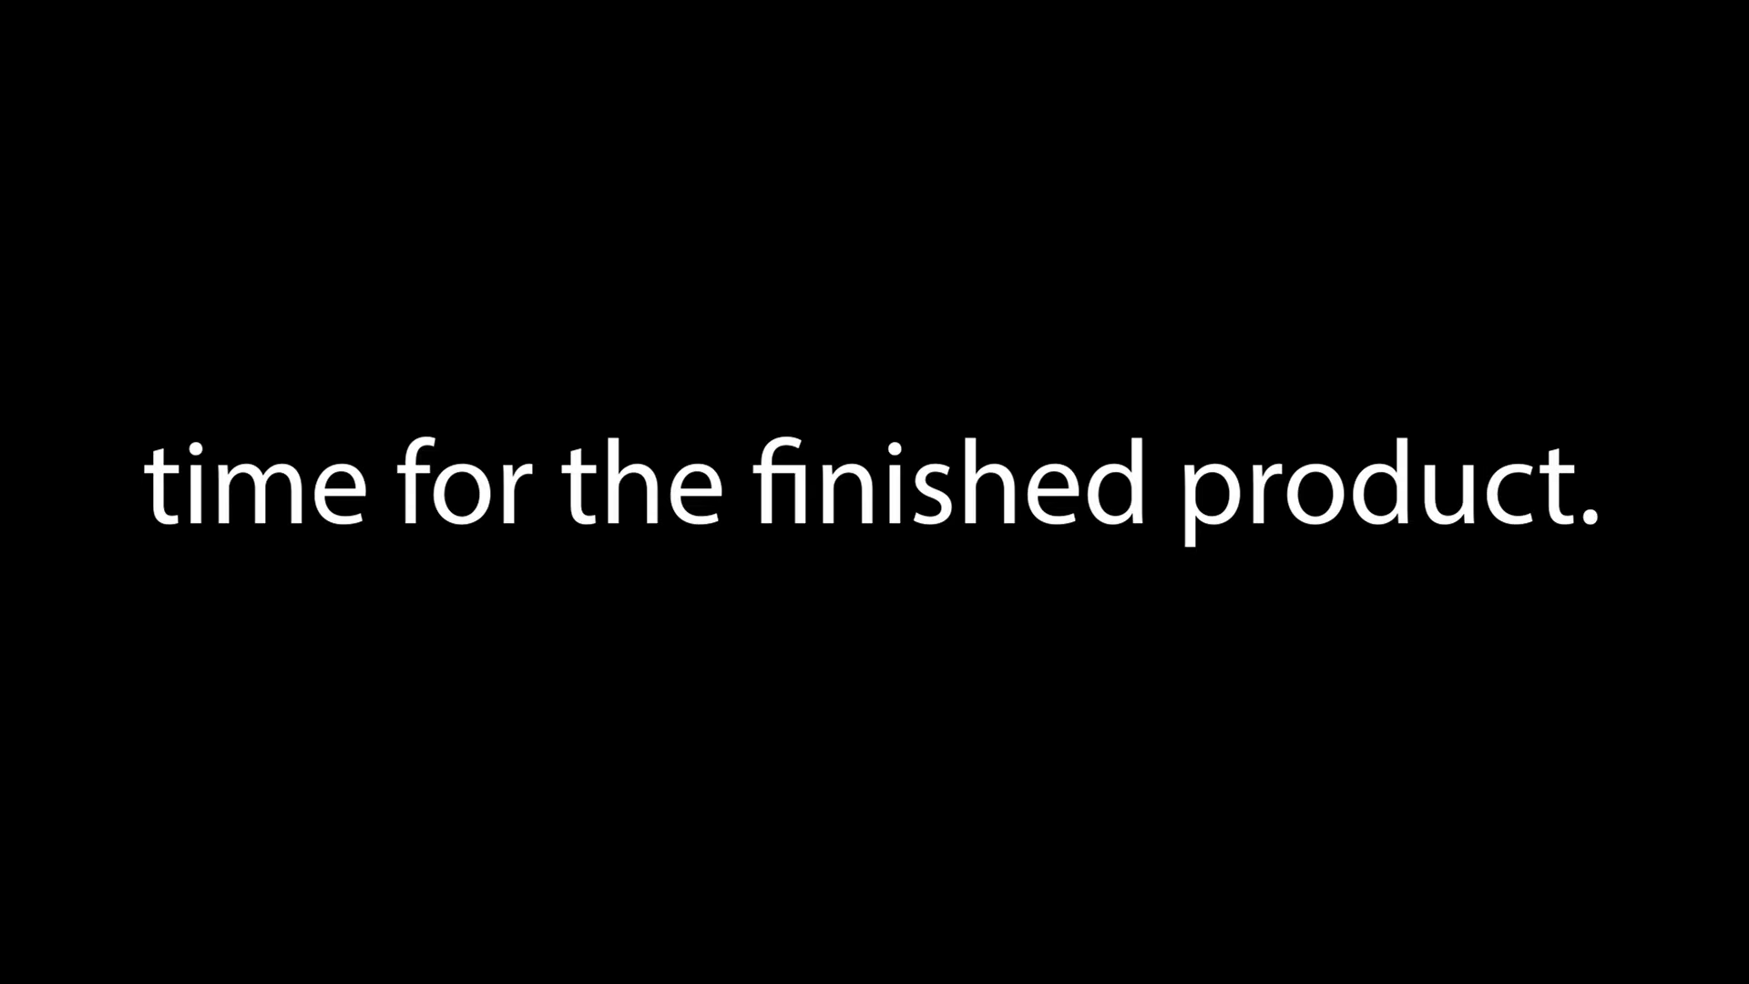